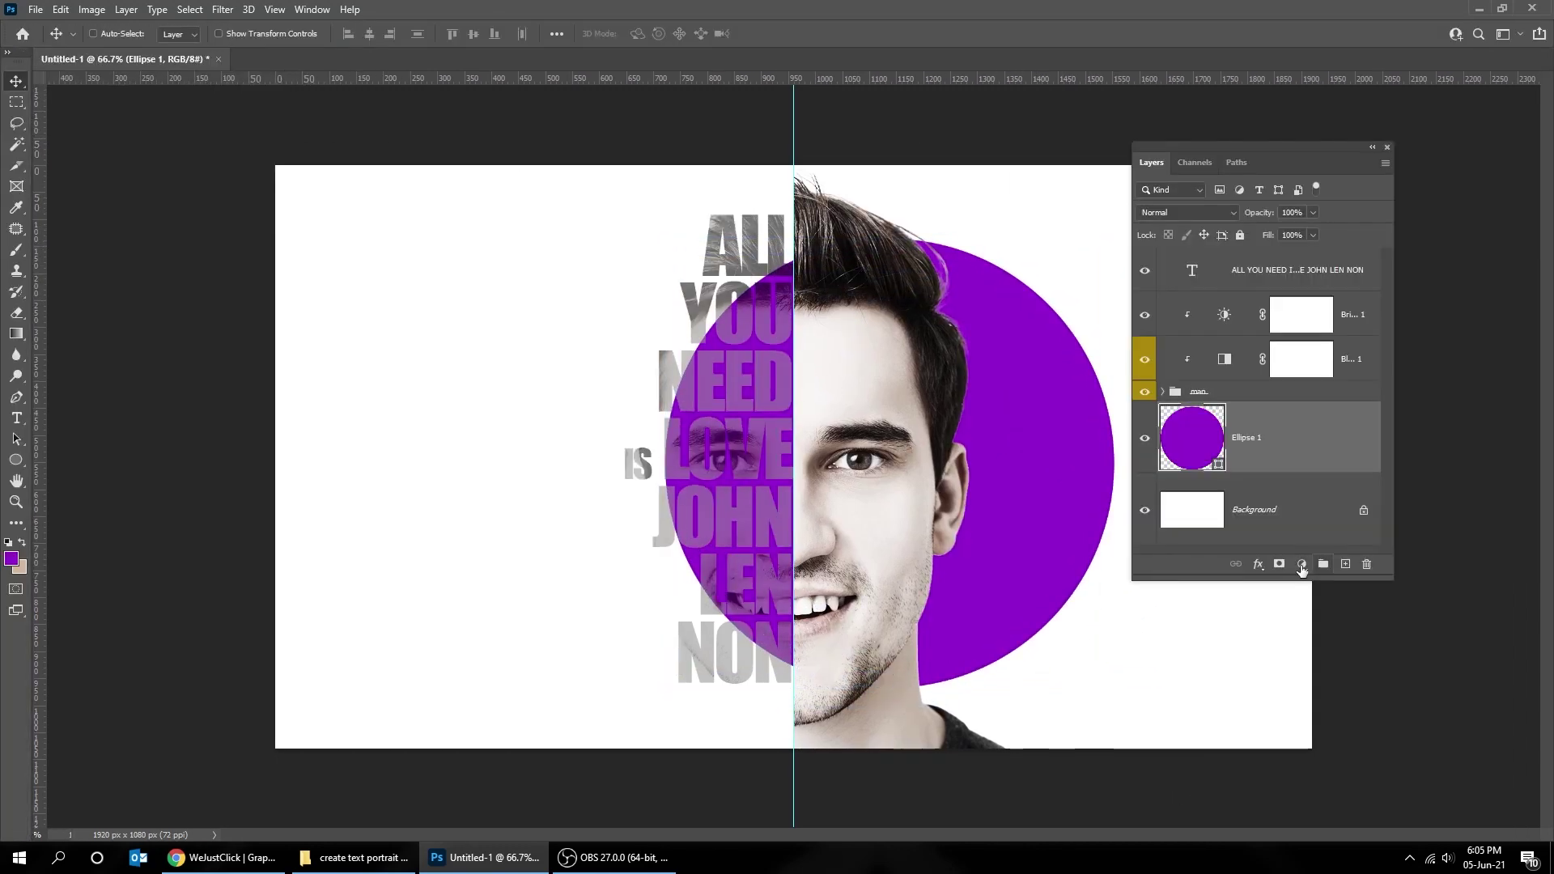
Drag a marquee selection across the text-portrait design preview
key("m")
left_click_drag(793, 165, 1281, 772)
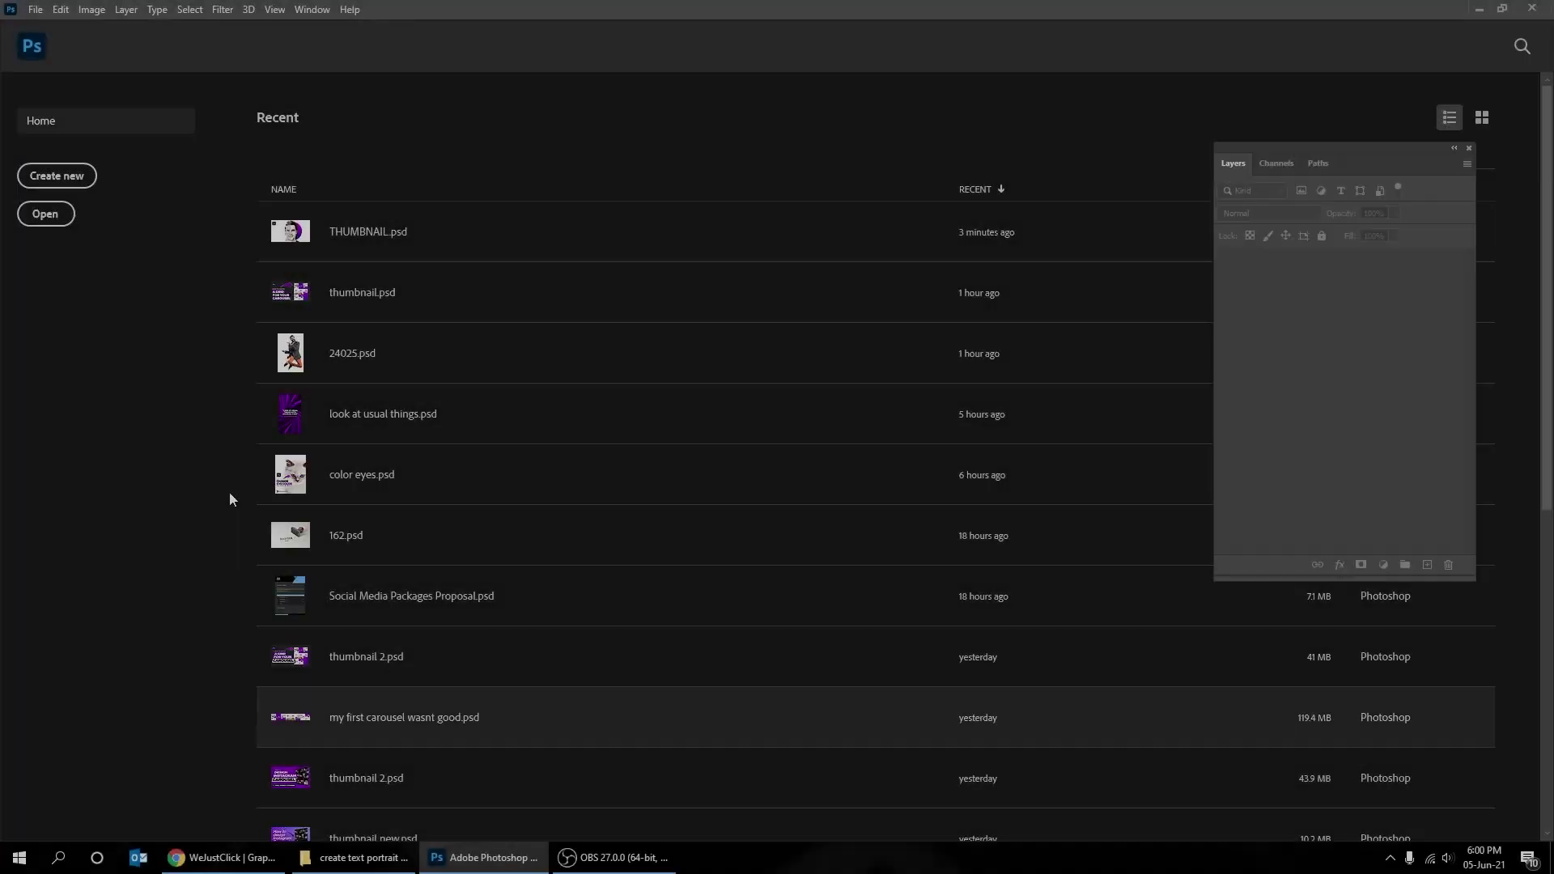
Create a new 1920 × 1080 px document
left_click(55, 179)
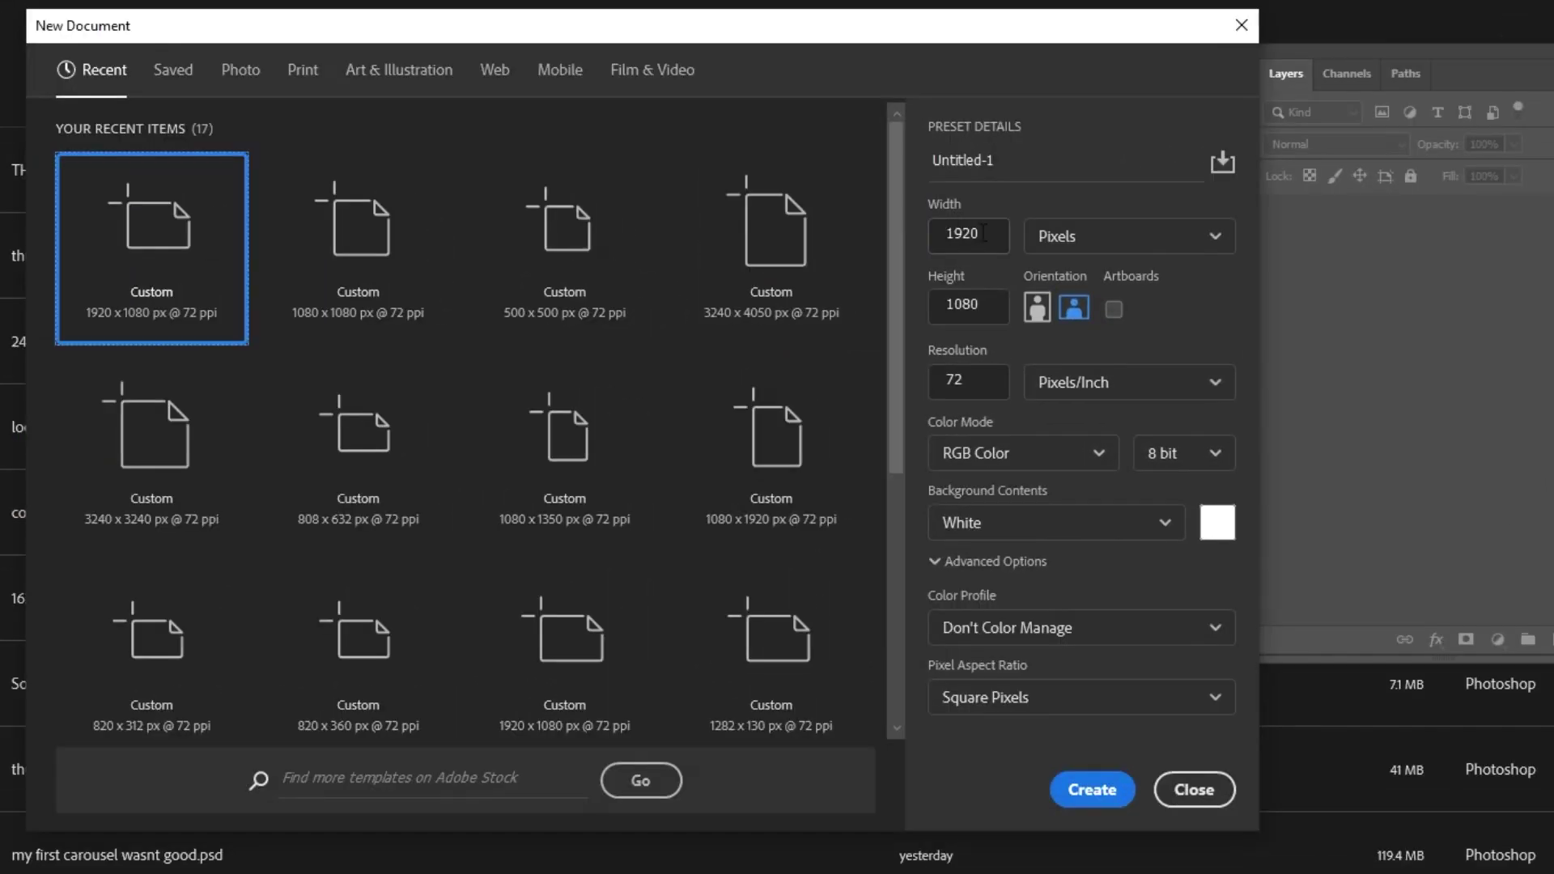
left_click(984, 234)
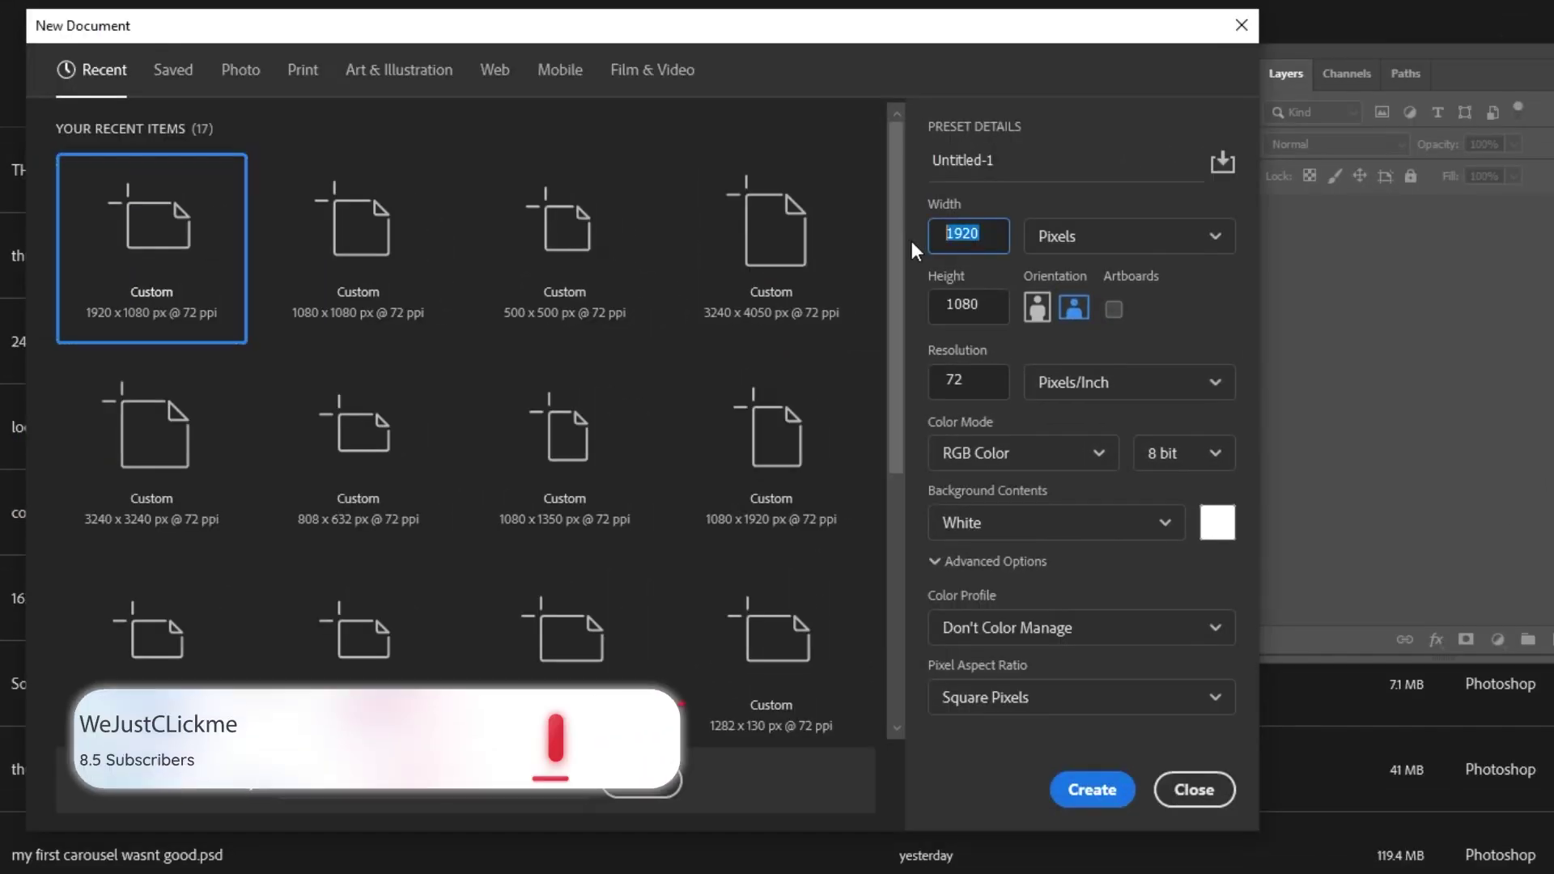
key("Right")
key("Tab")
key("Tab")
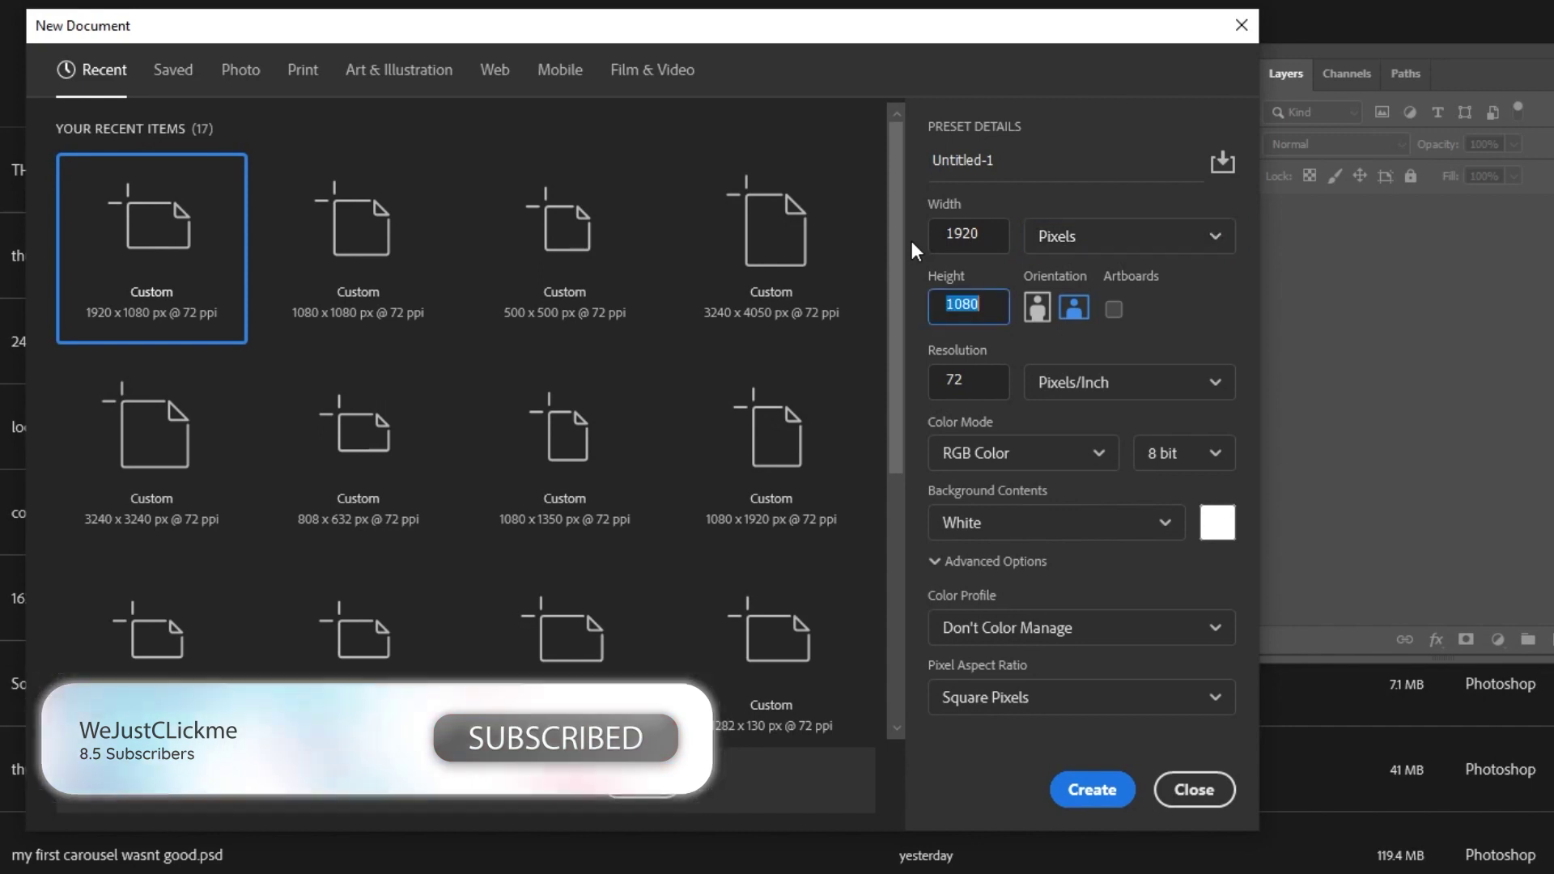
key("Right")
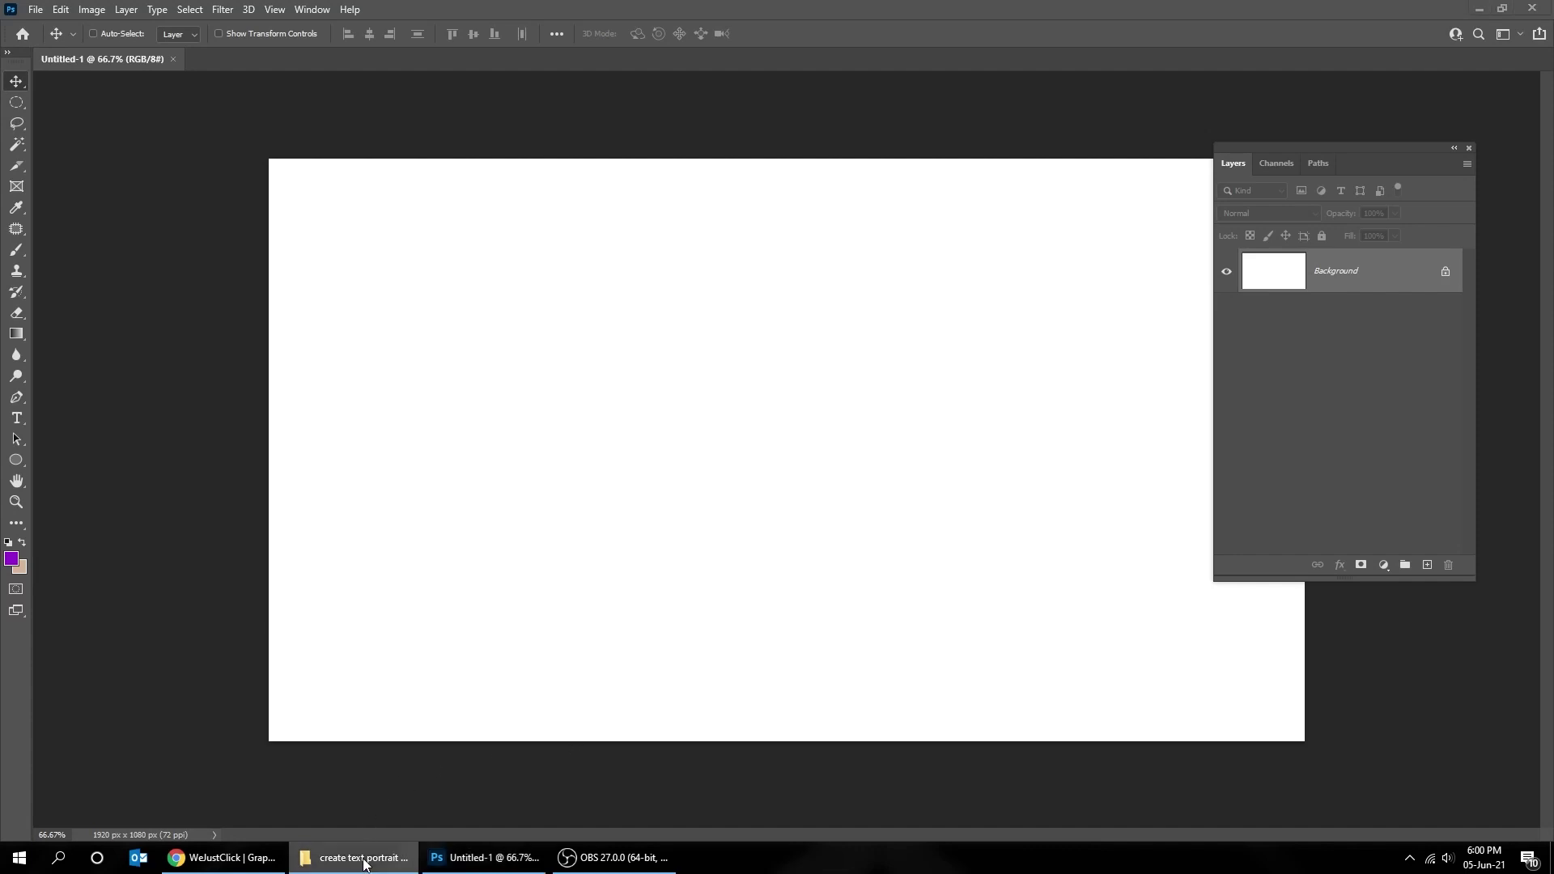
Place the portrait photo from Explorer and enlarge it to fill the canvas
left_click(356, 857)
left_click_drag(324, 292, 742, 564)
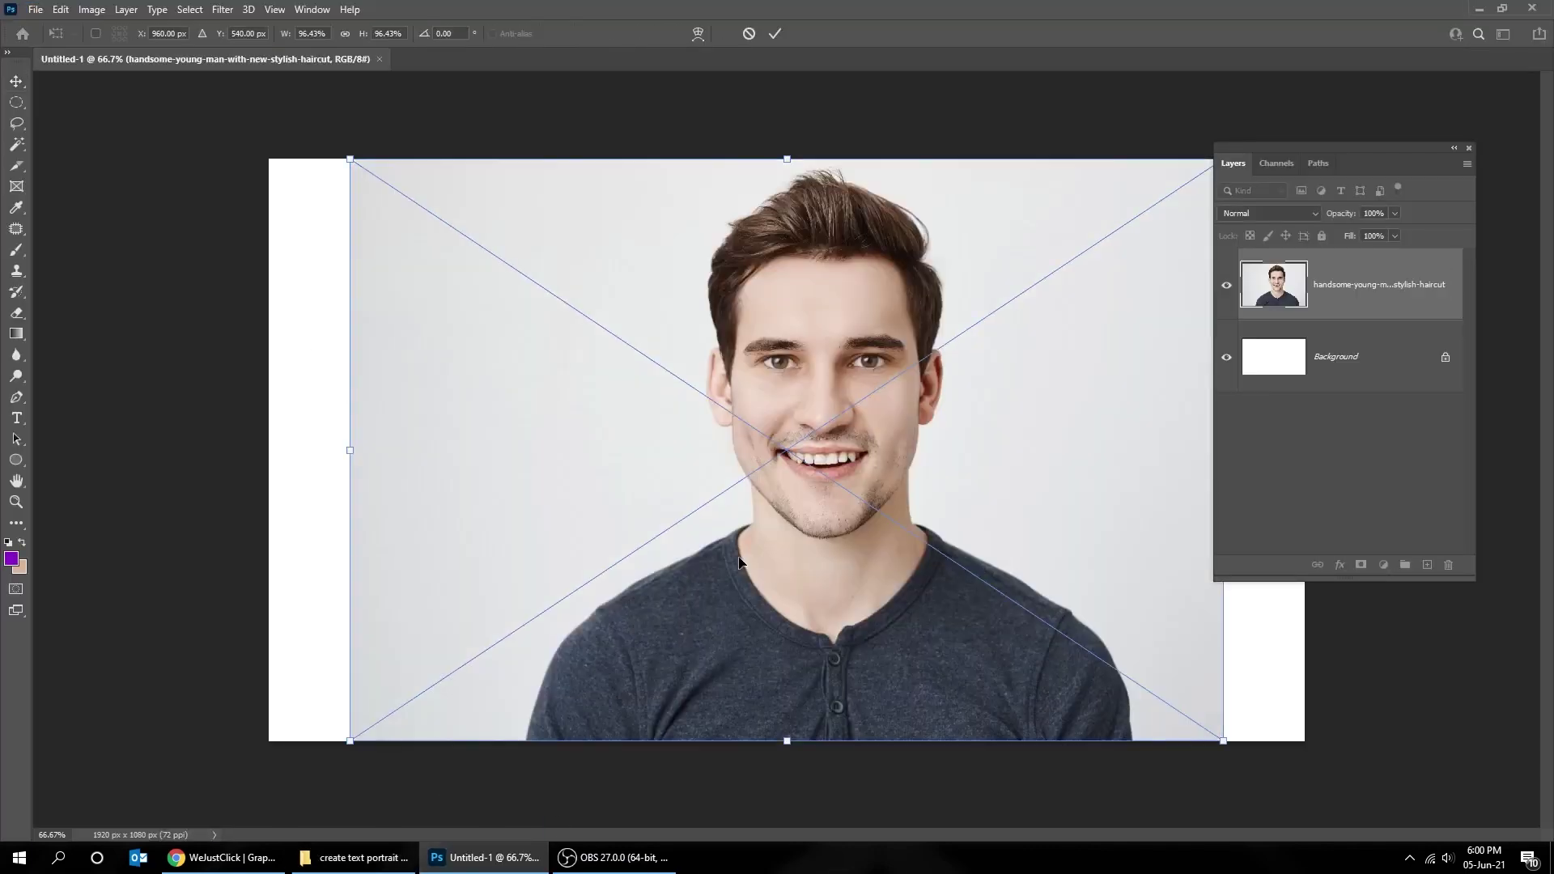
key("ctrl+minus")
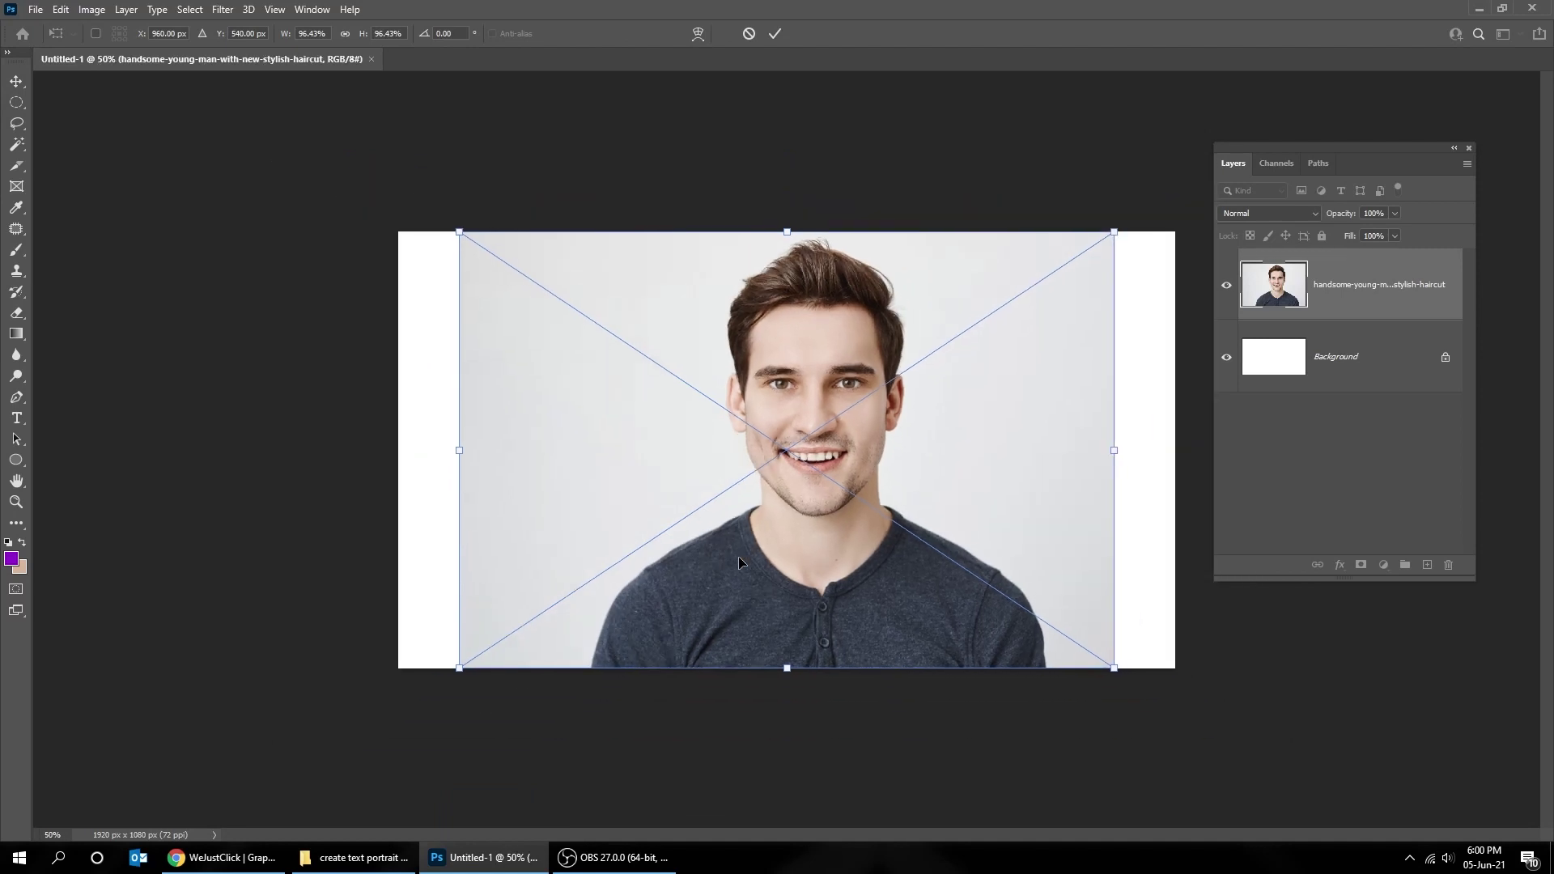
left_click_drag(1114, 666, 1260, 763)
left_click_drag(988, 447, 945, 540)
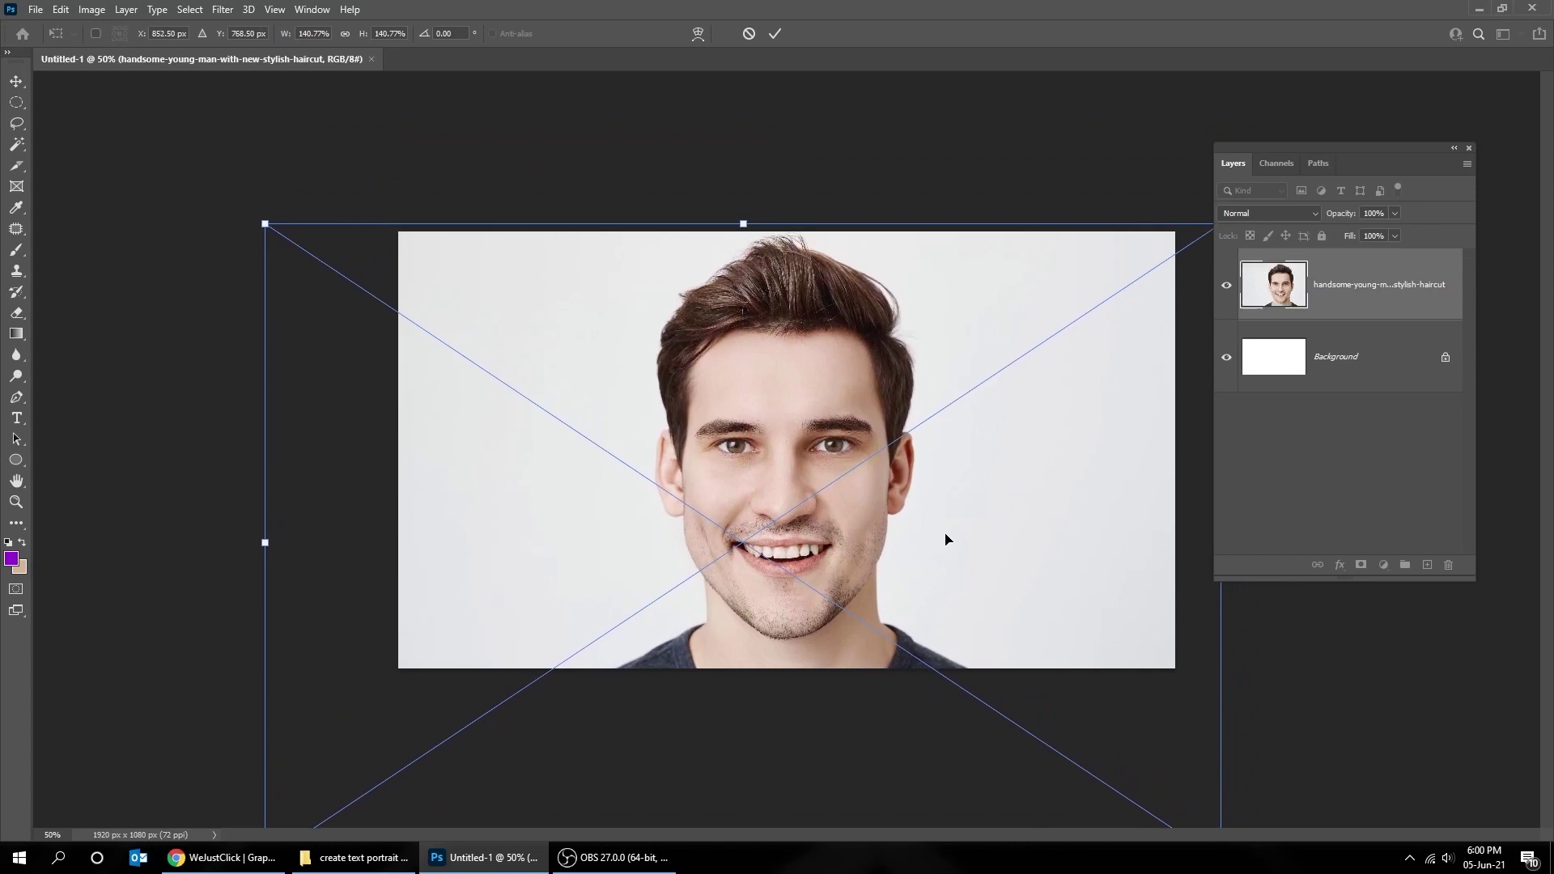
key("ctrl+minus")
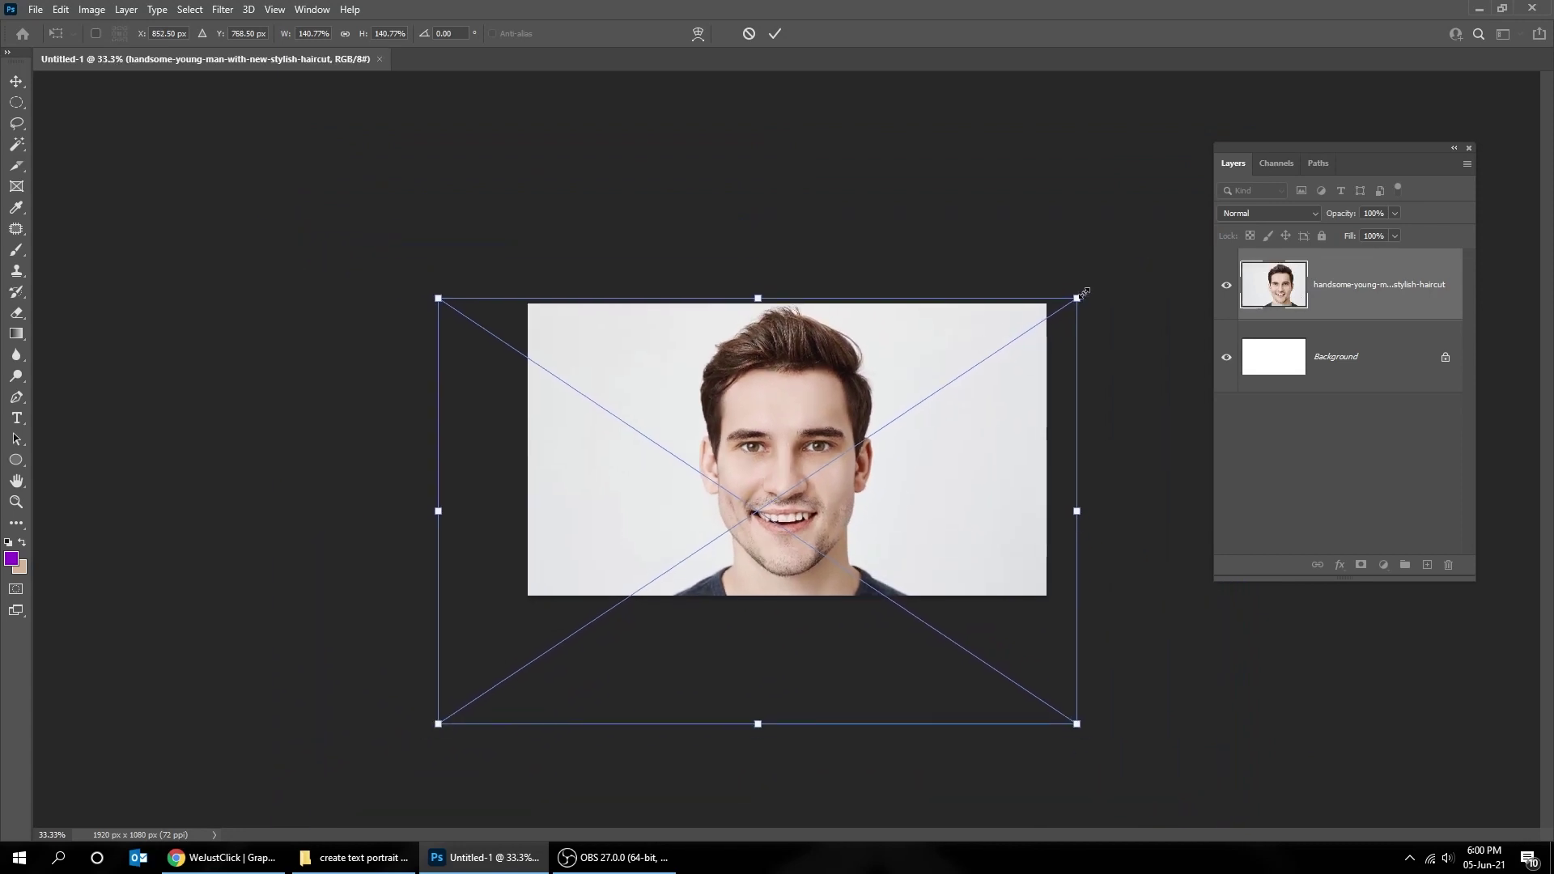
left_click_drag(1081, 298, 1085, 293)
key("Return")
key("ctrl+plus")
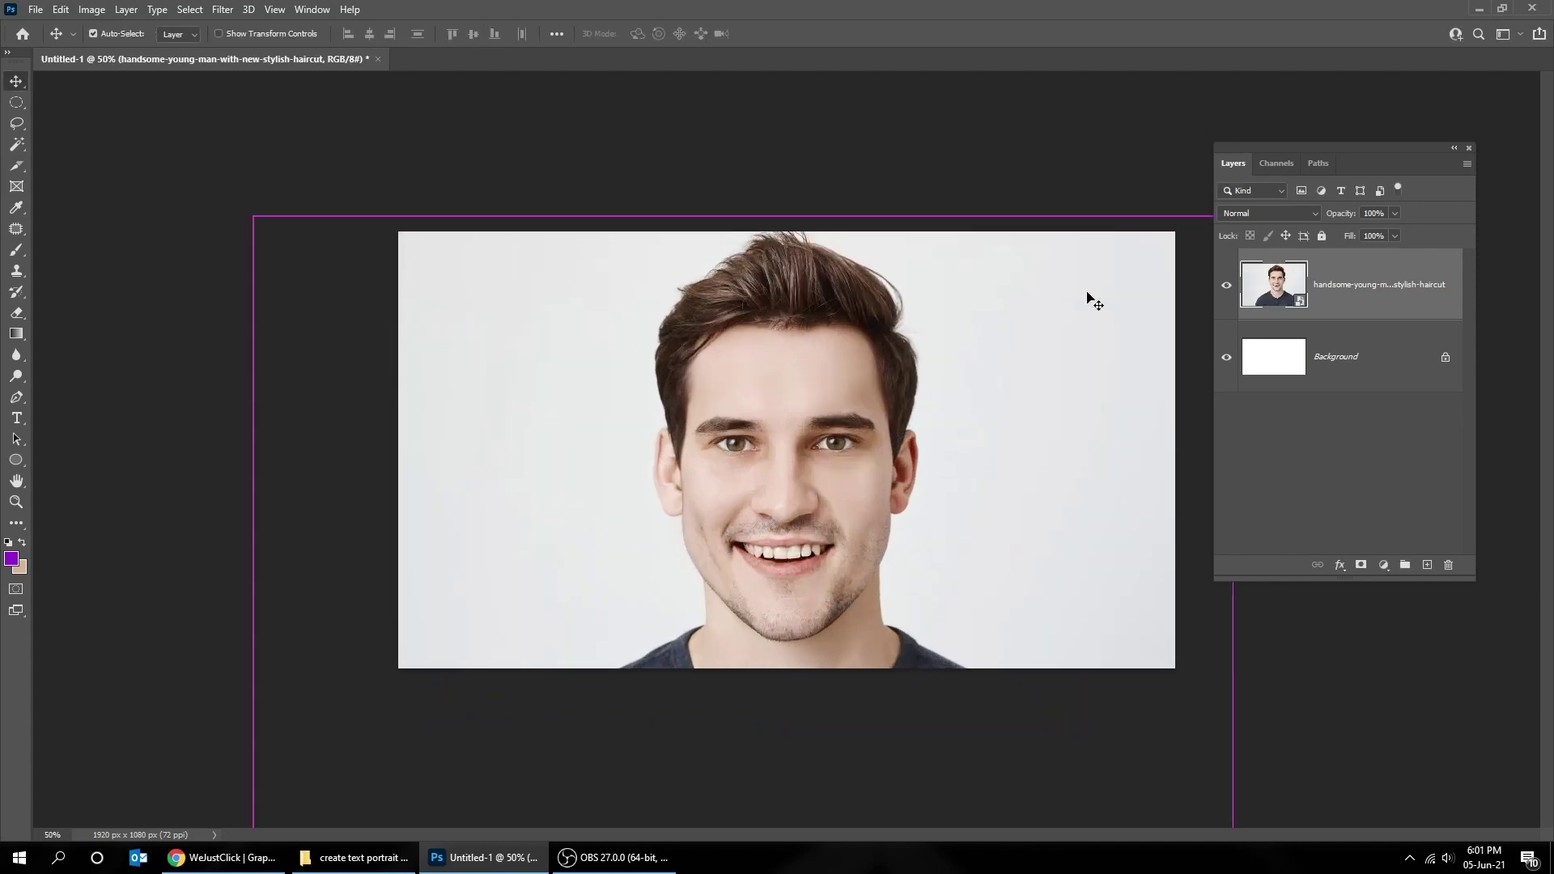
key("ctrl+plus")
key("Tab")
key("Tab")
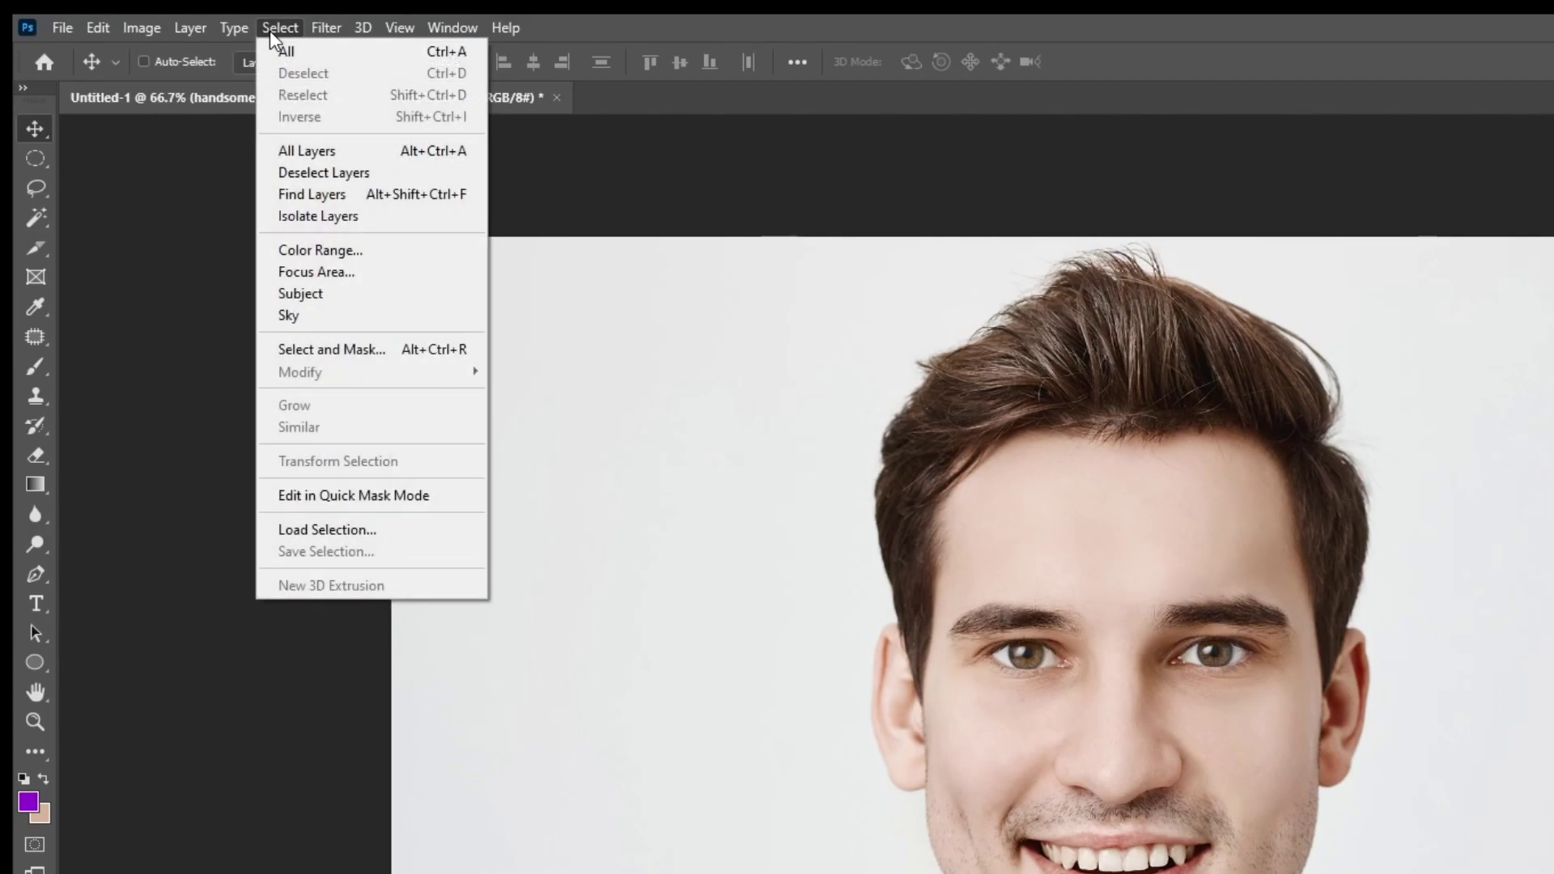
Select the man as subject, mask out the grey backdrop, rasterize the layer and apply the mask
left_click(335, 298)
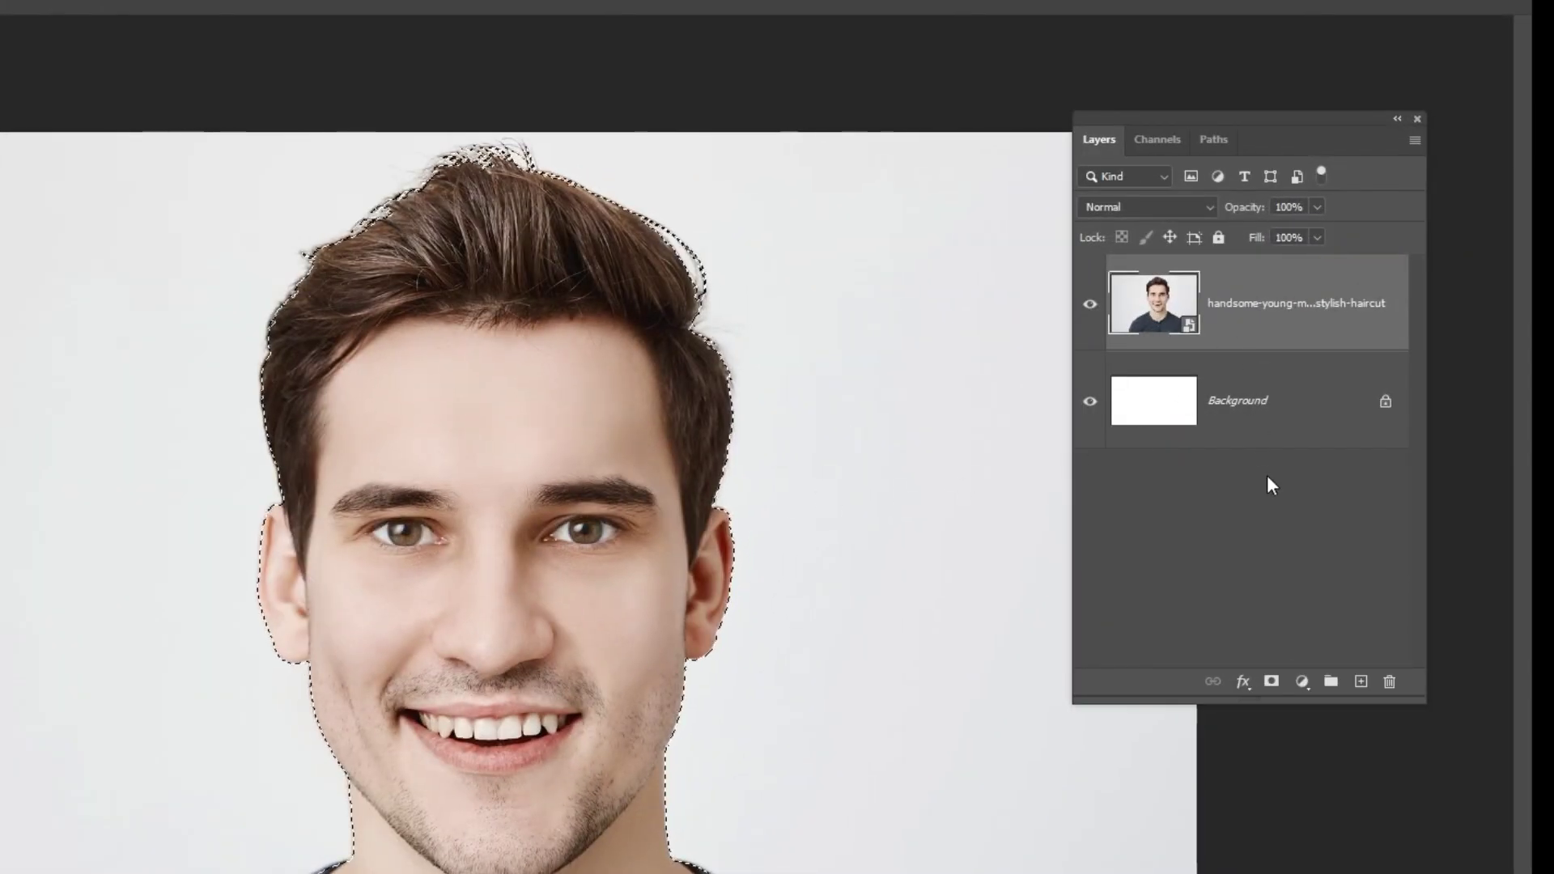
left_click(1272, 682)
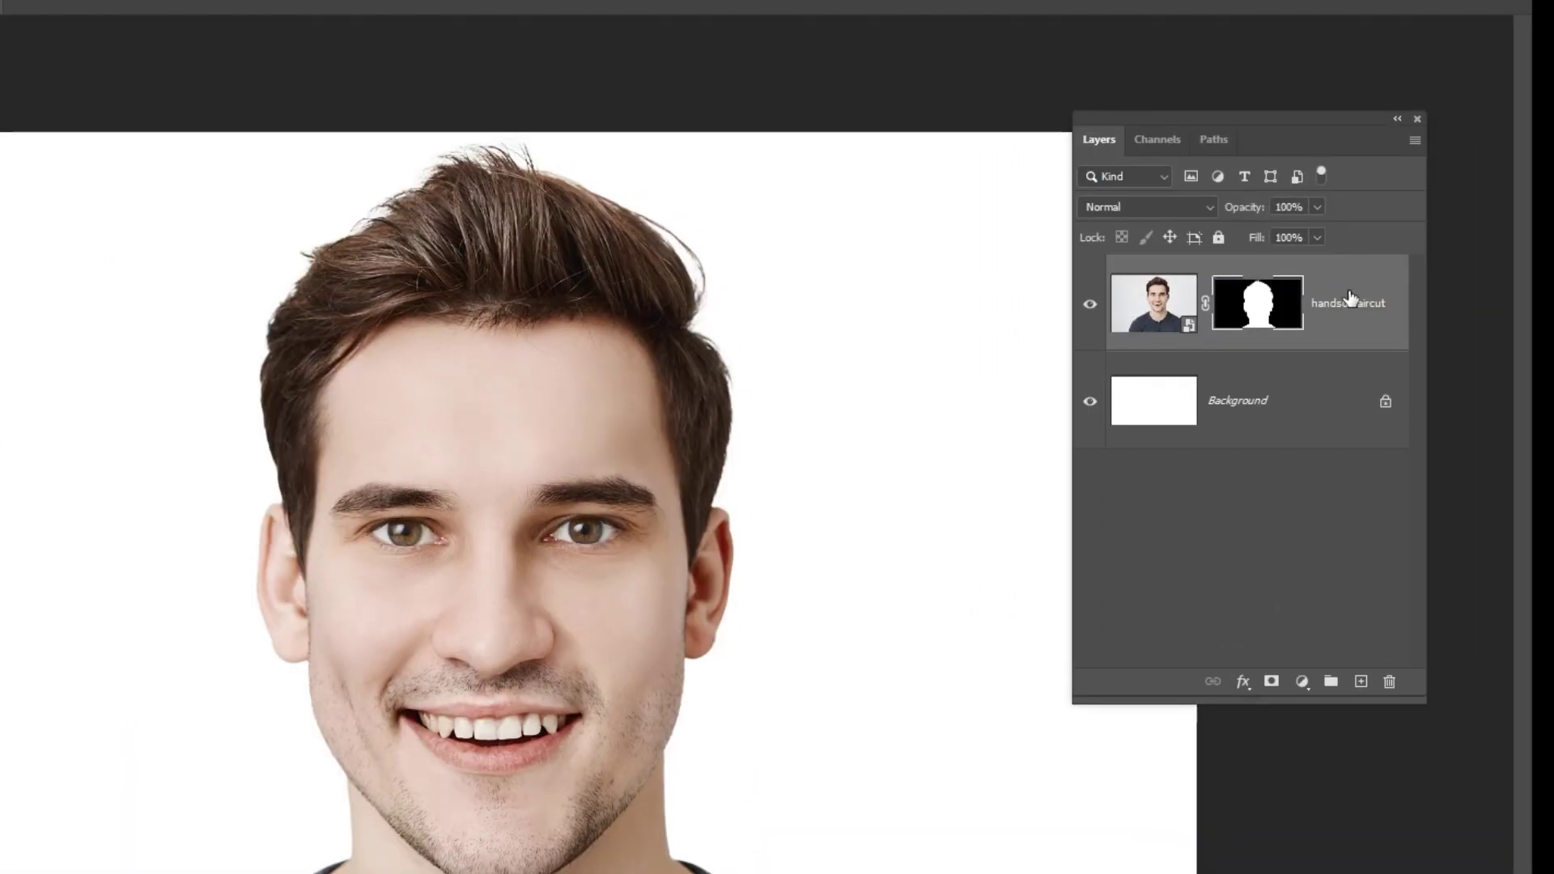
right_click(1349, 298)
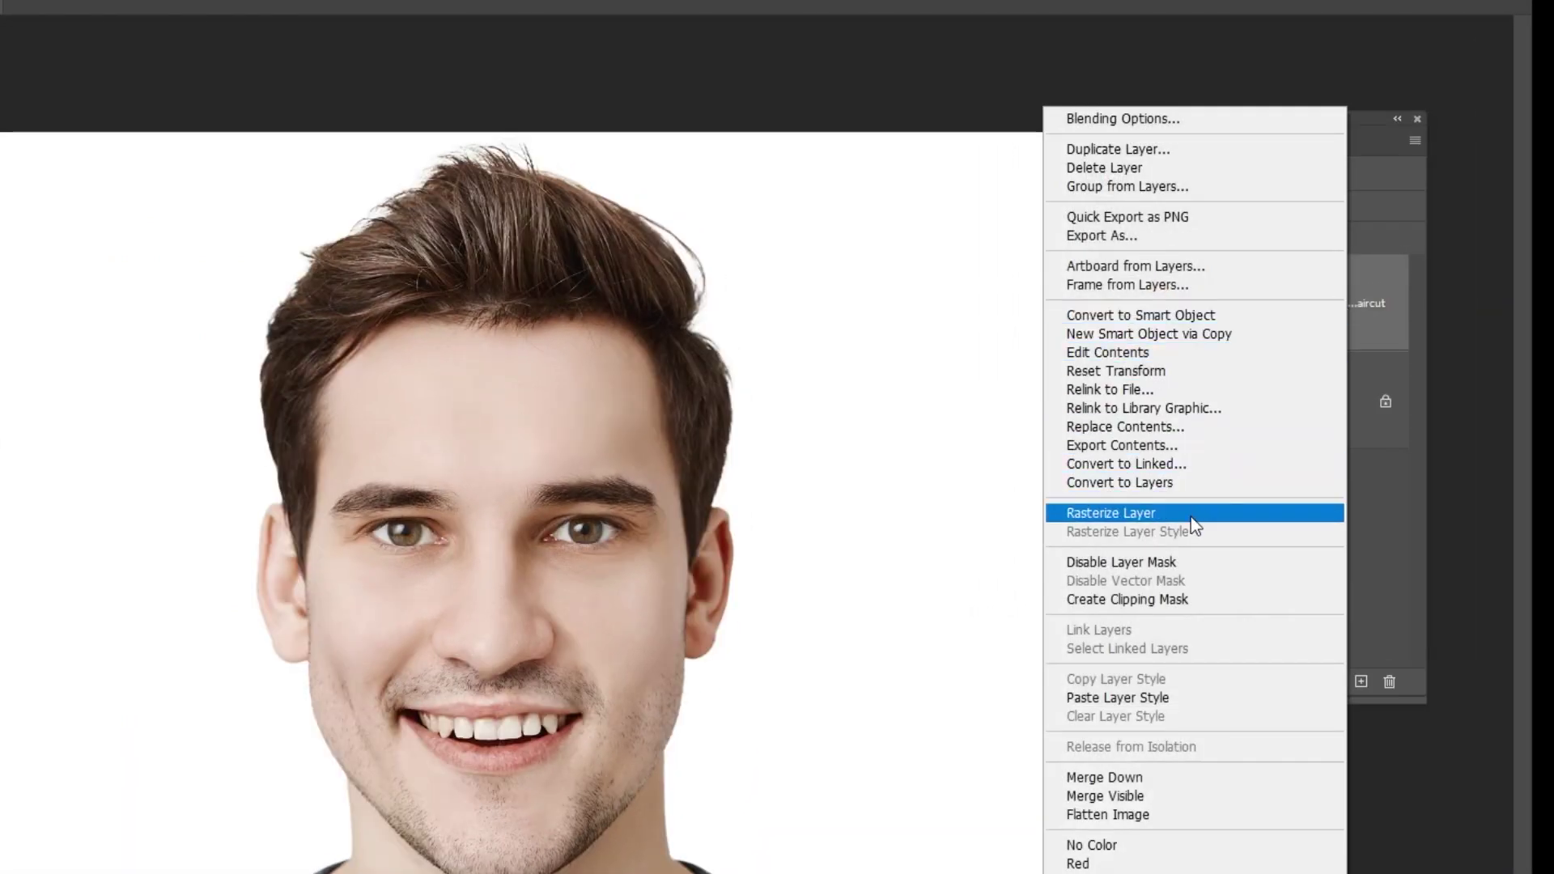
left_click(1191, 513)
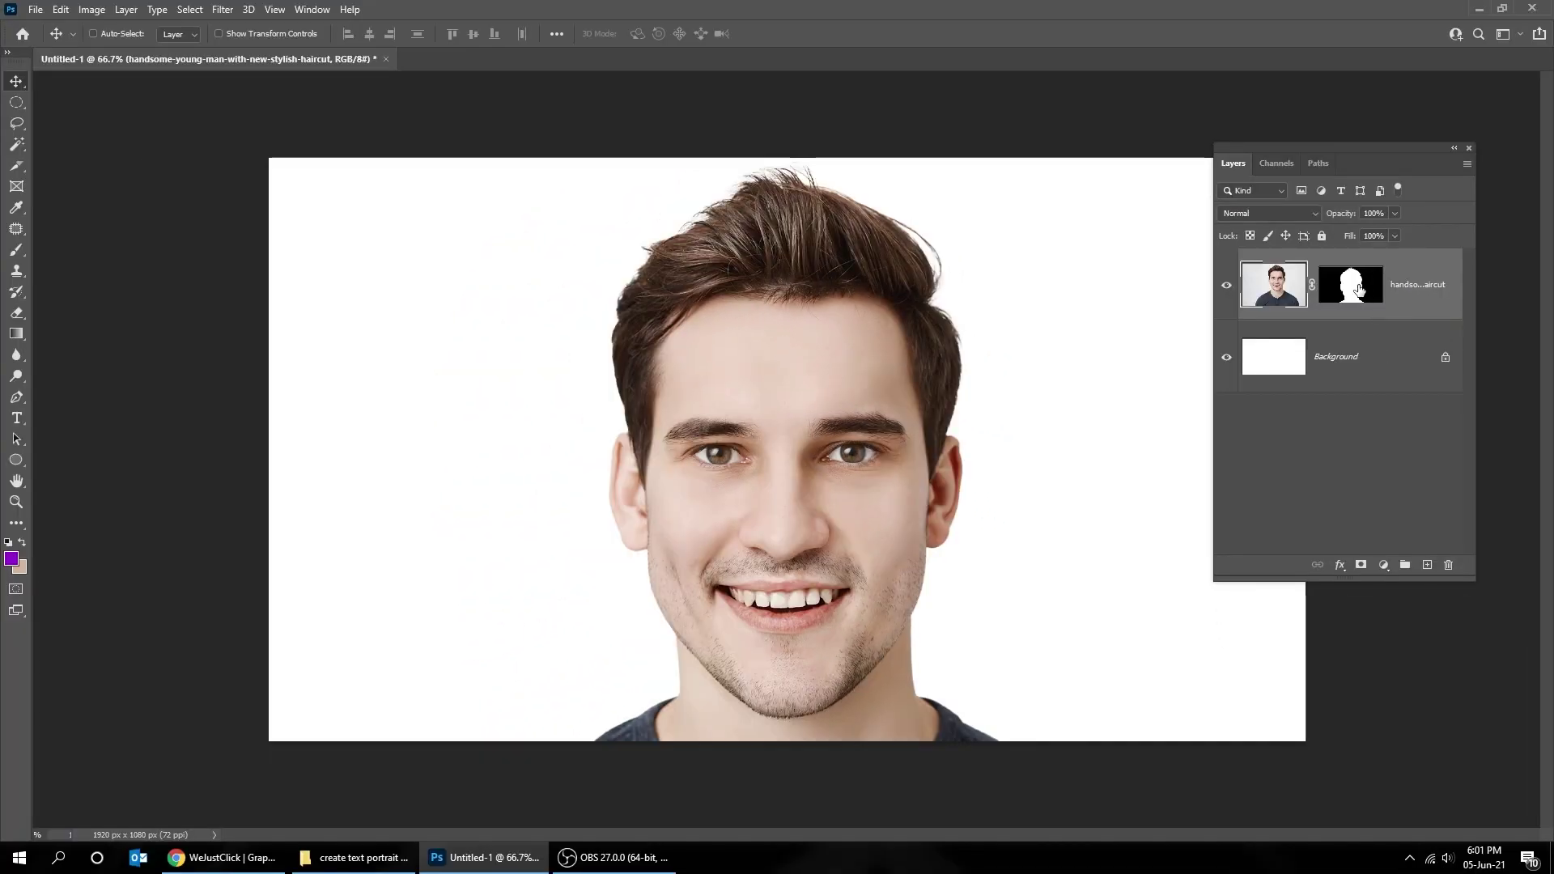
left_click(1359, 289)
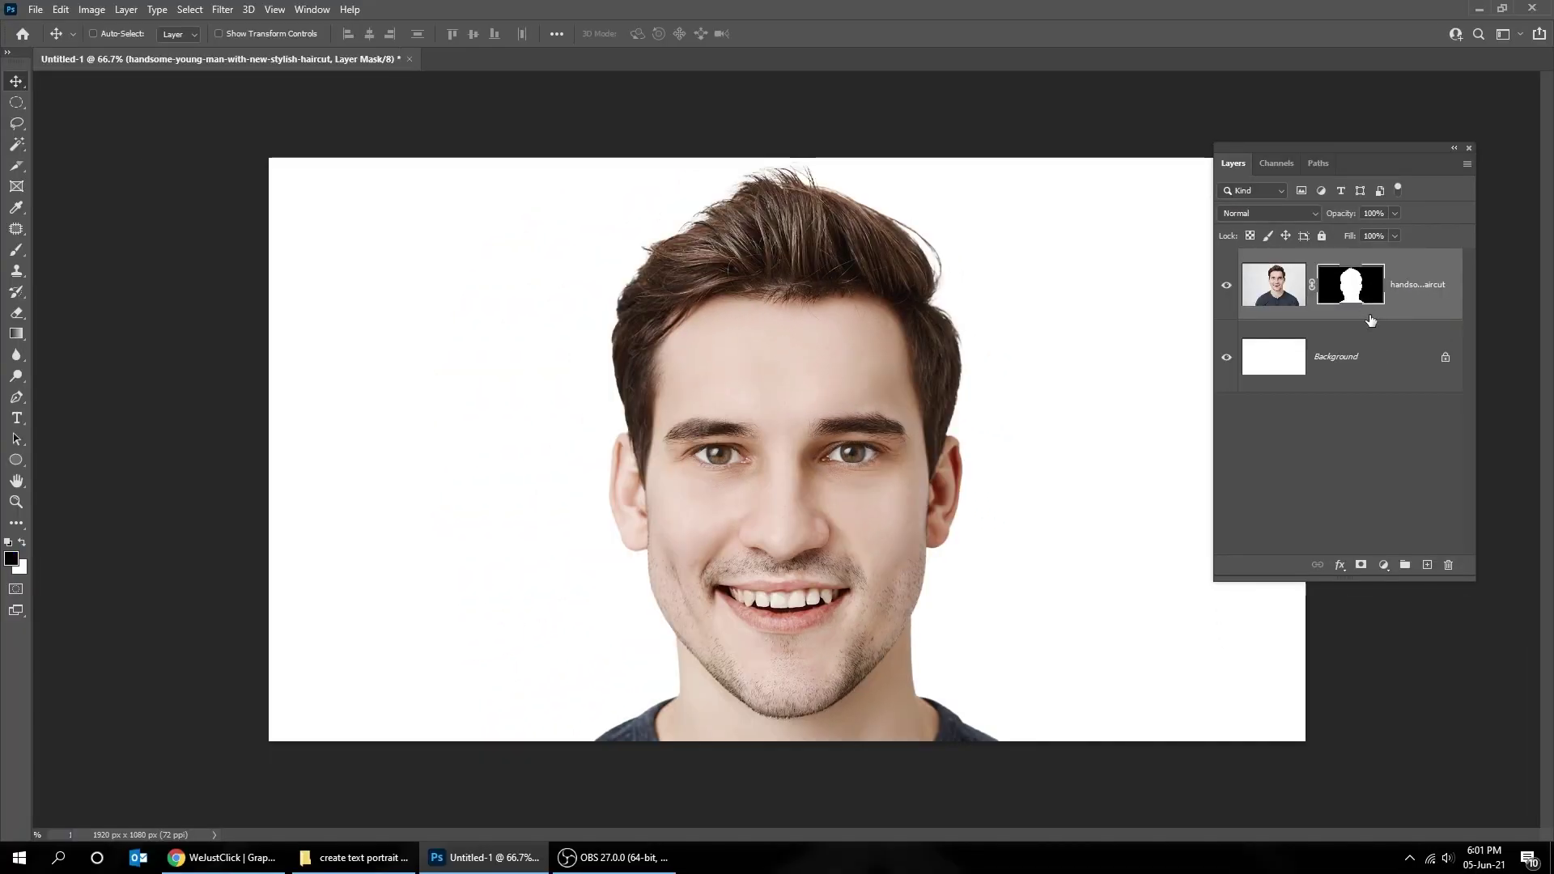
left_click(1448, 569)
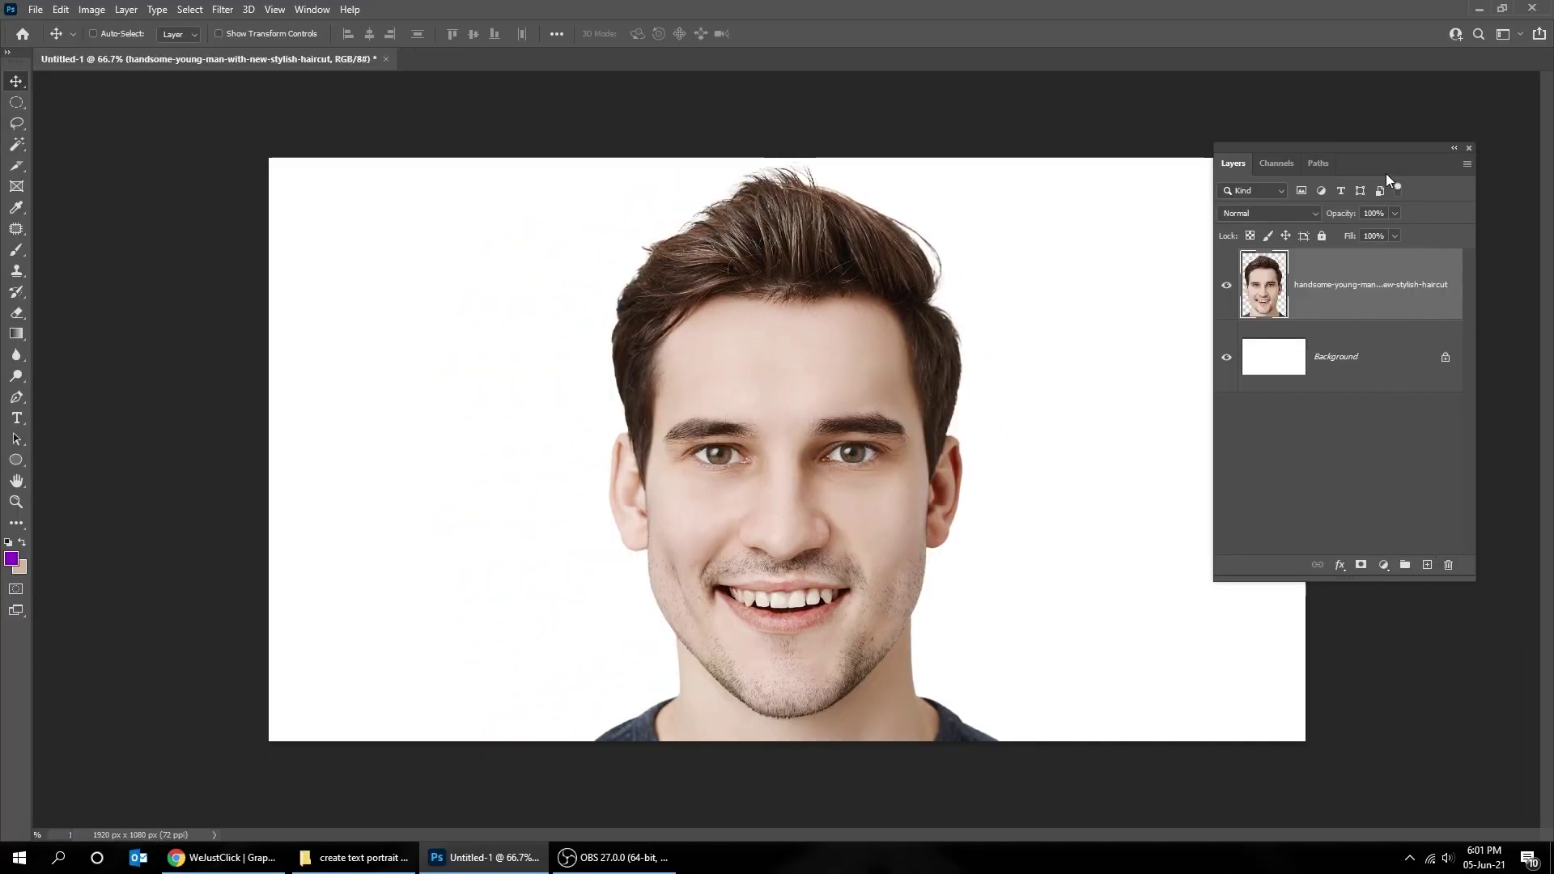
Duplicate the cut-out portrait layer and place a vertical guide at the canvas centre
left_click_drag(1381, 151, 1281, 153)
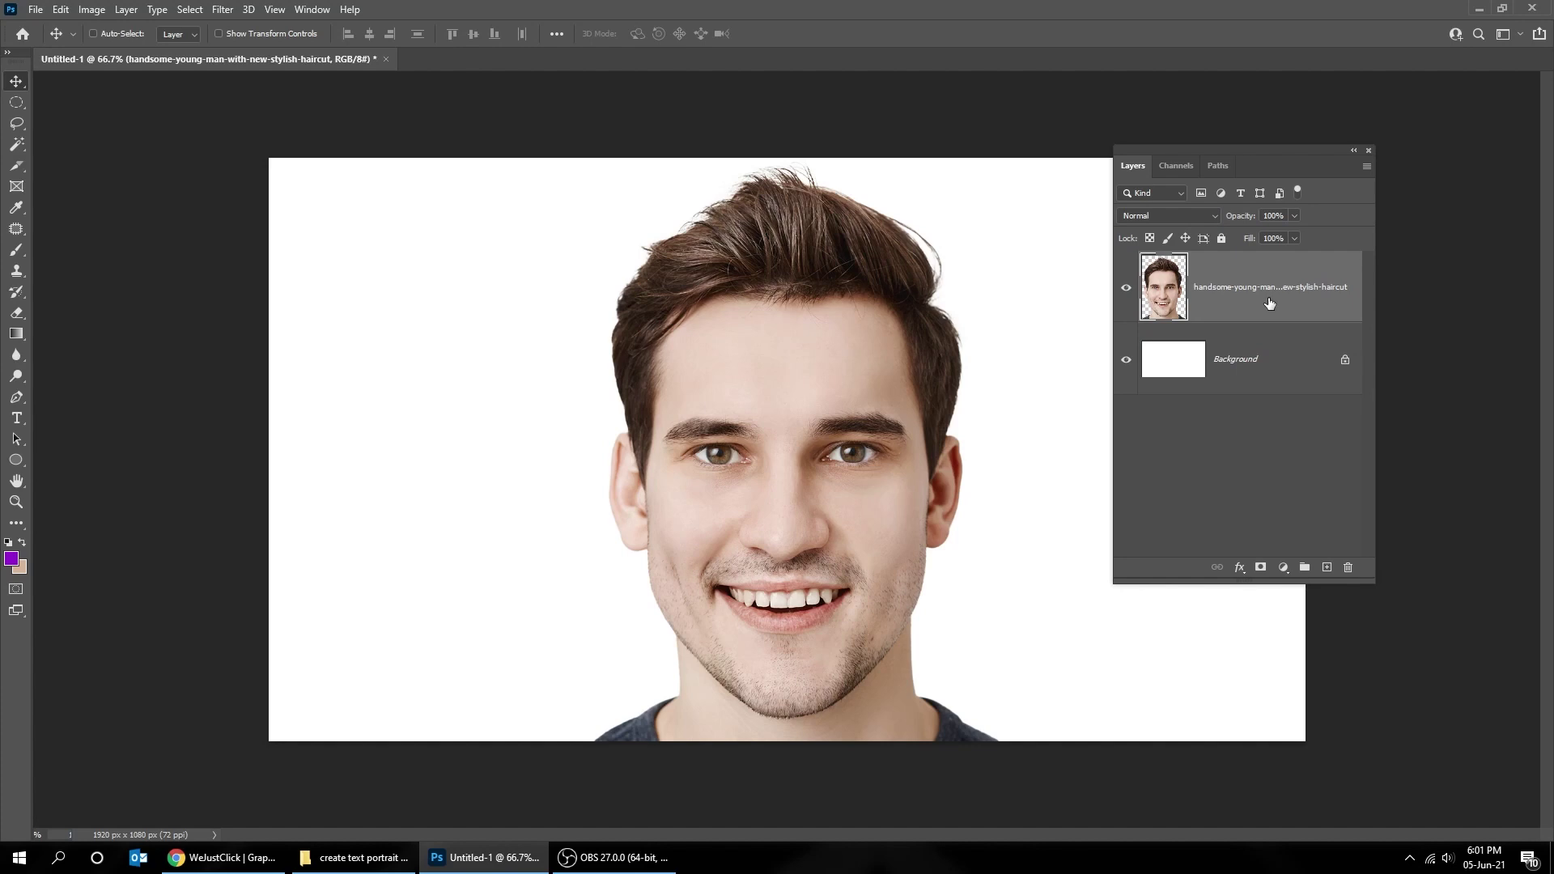
left_click_drag(1271, 298, 1326, 567)
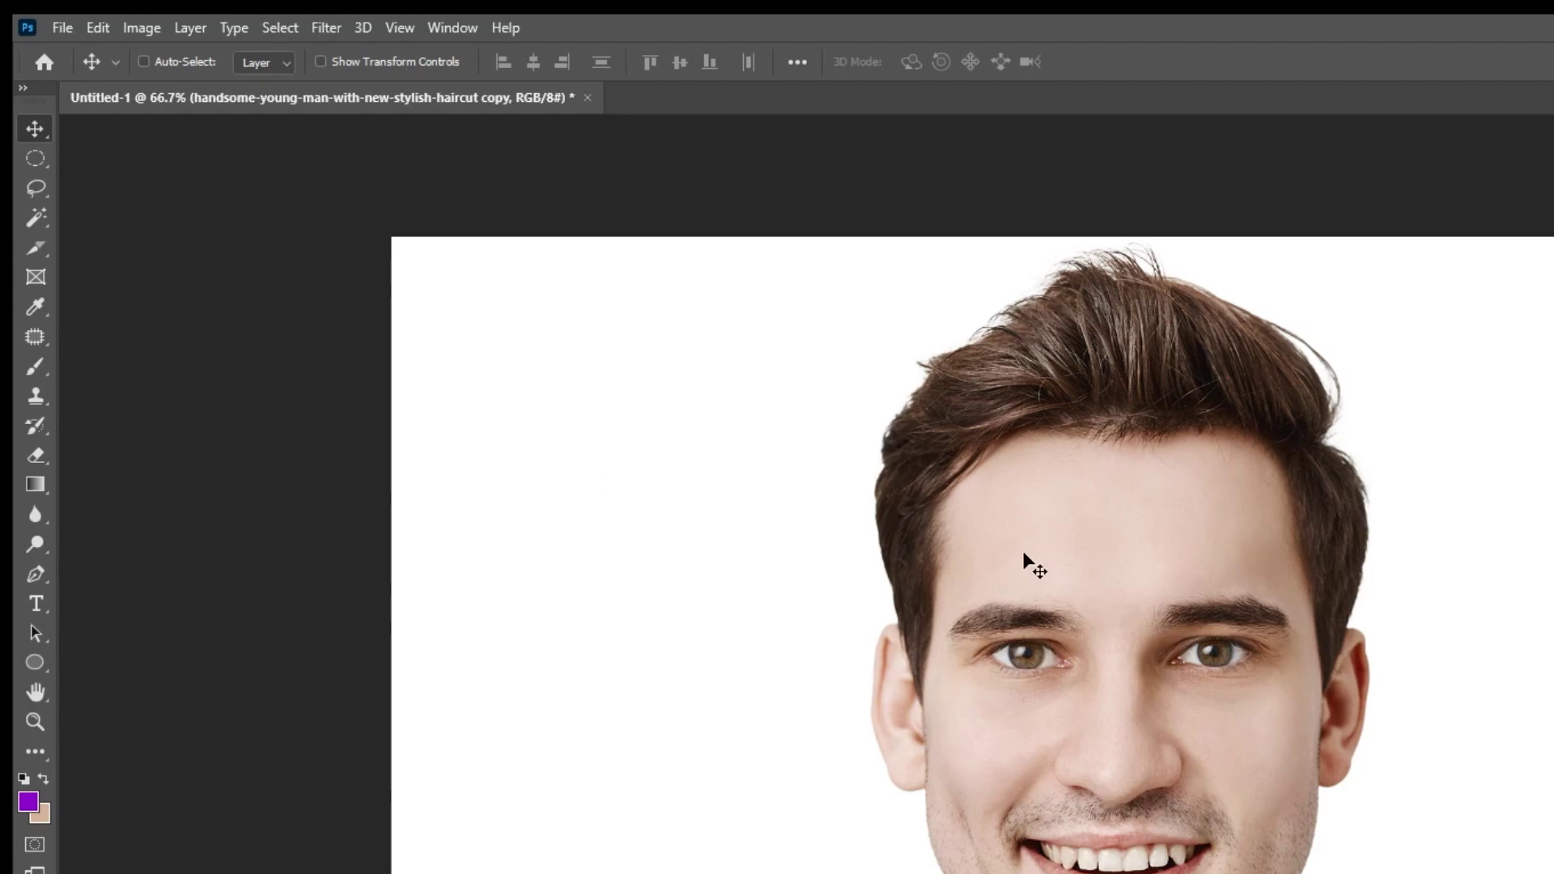
key("m")
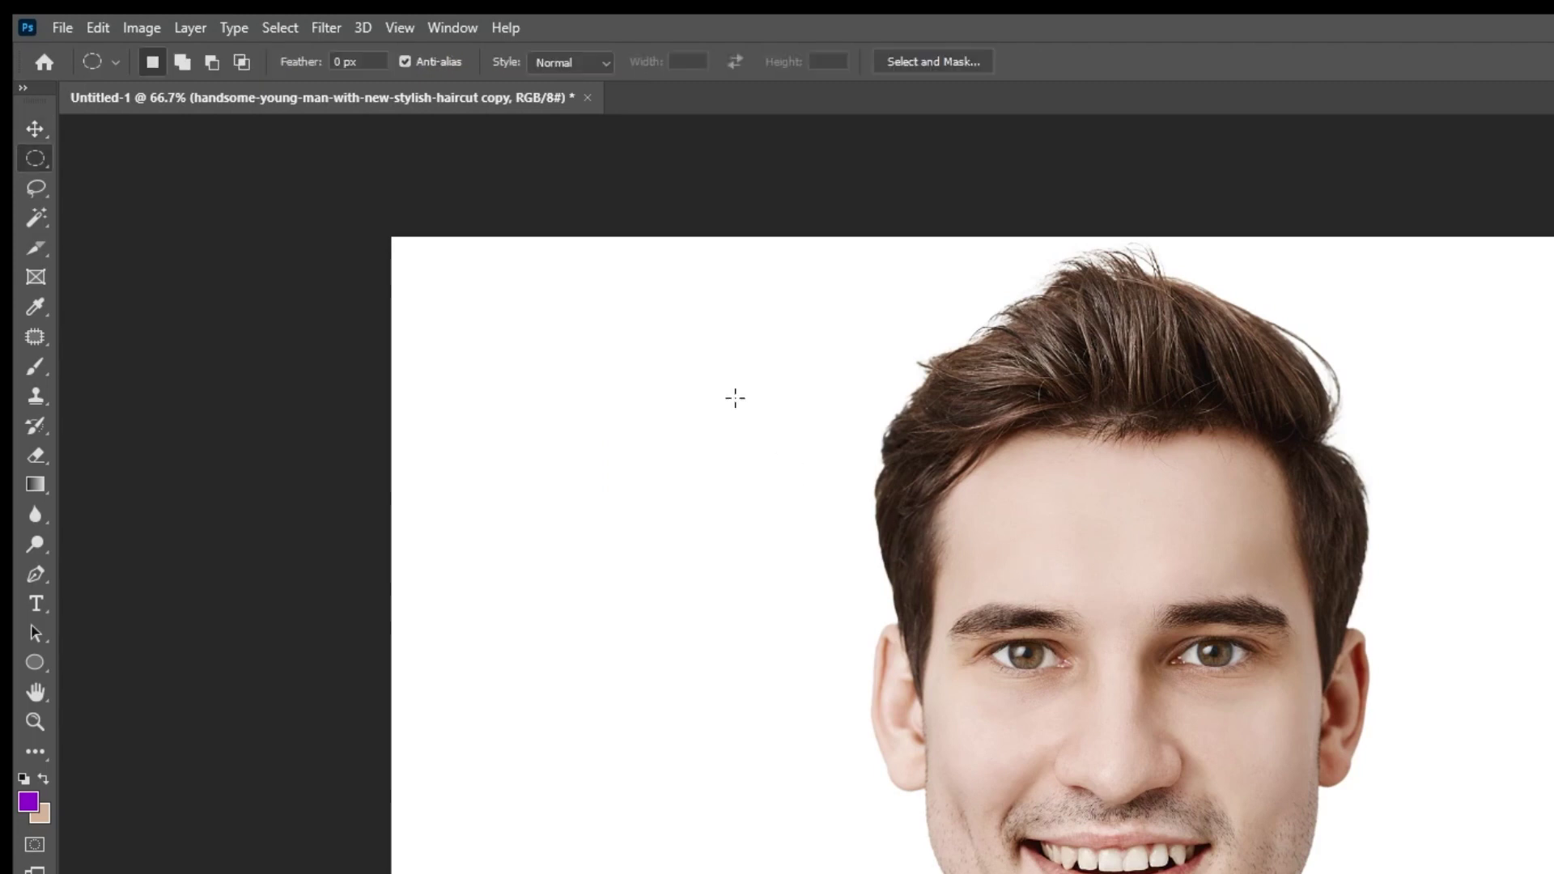
left_click(280, 28)
left_click(297, 47)
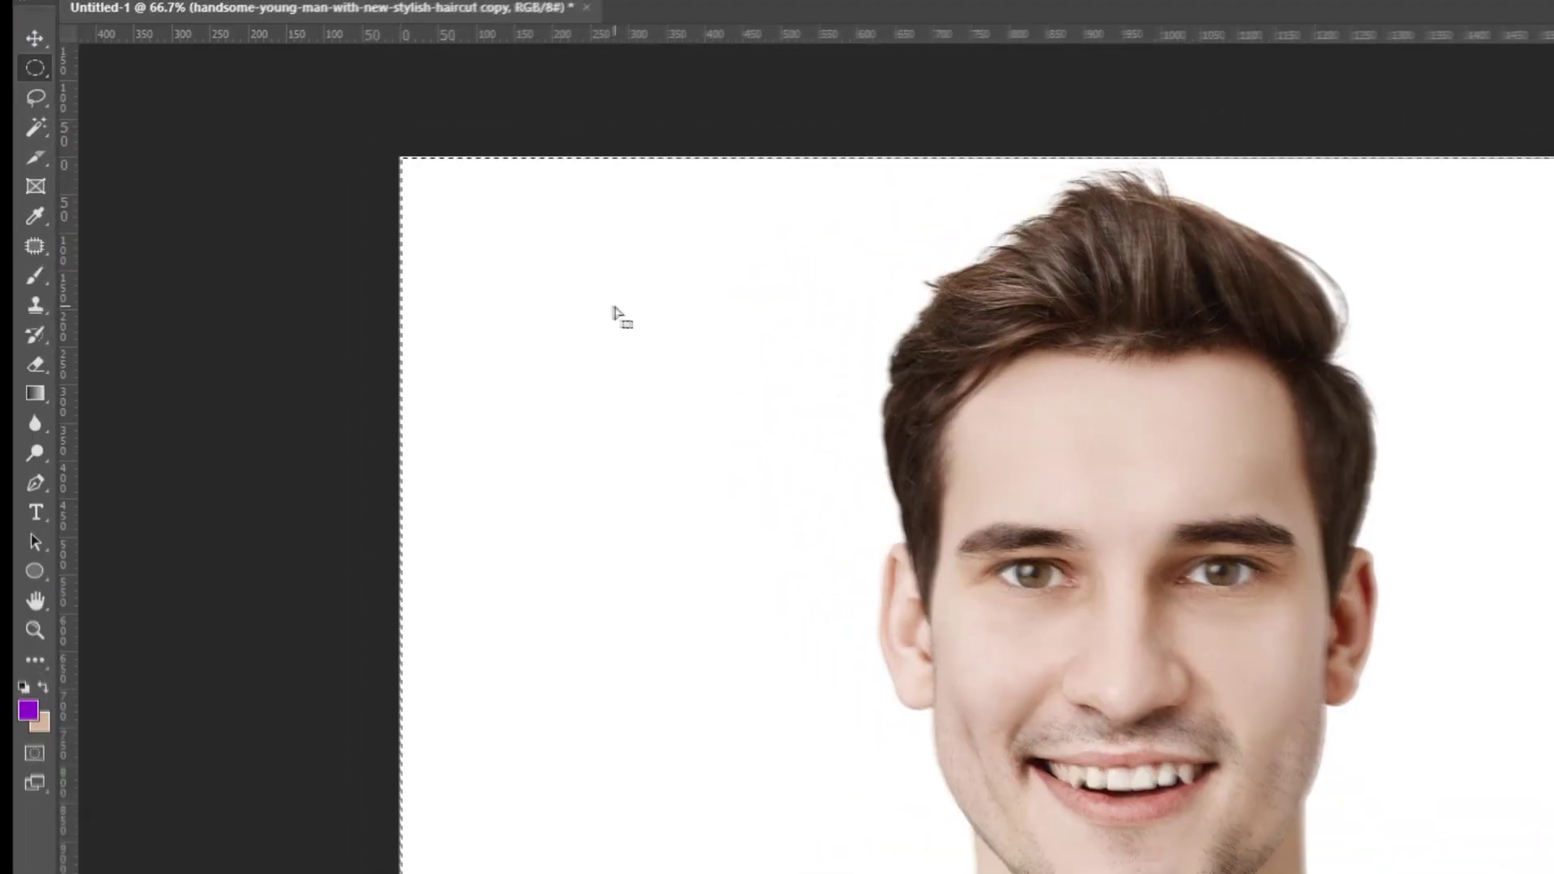
right_click(429, 277)
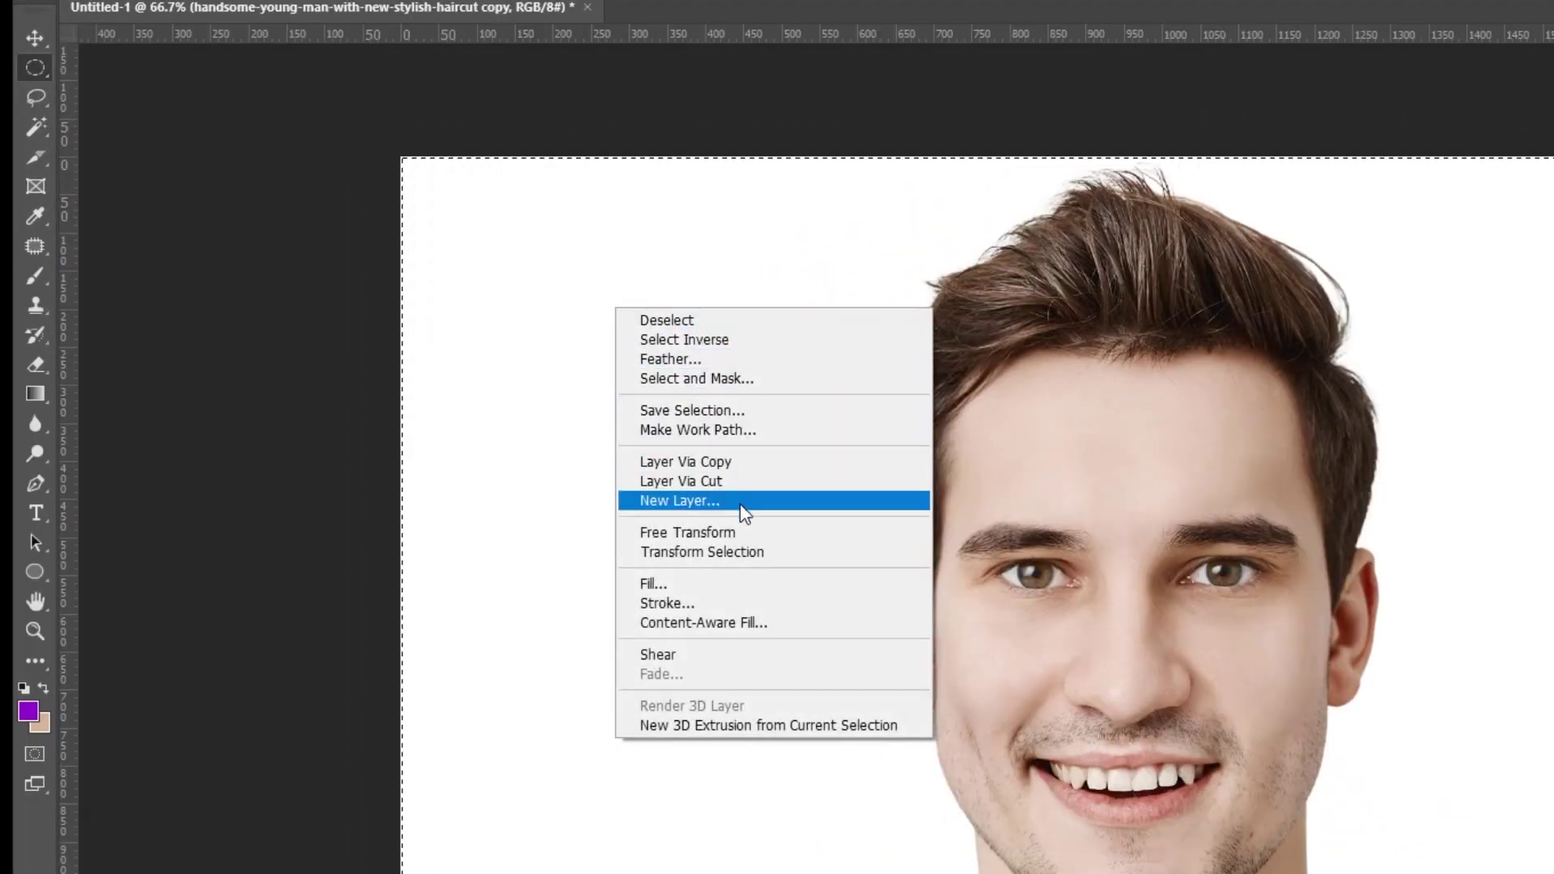
left_click(749, 552)
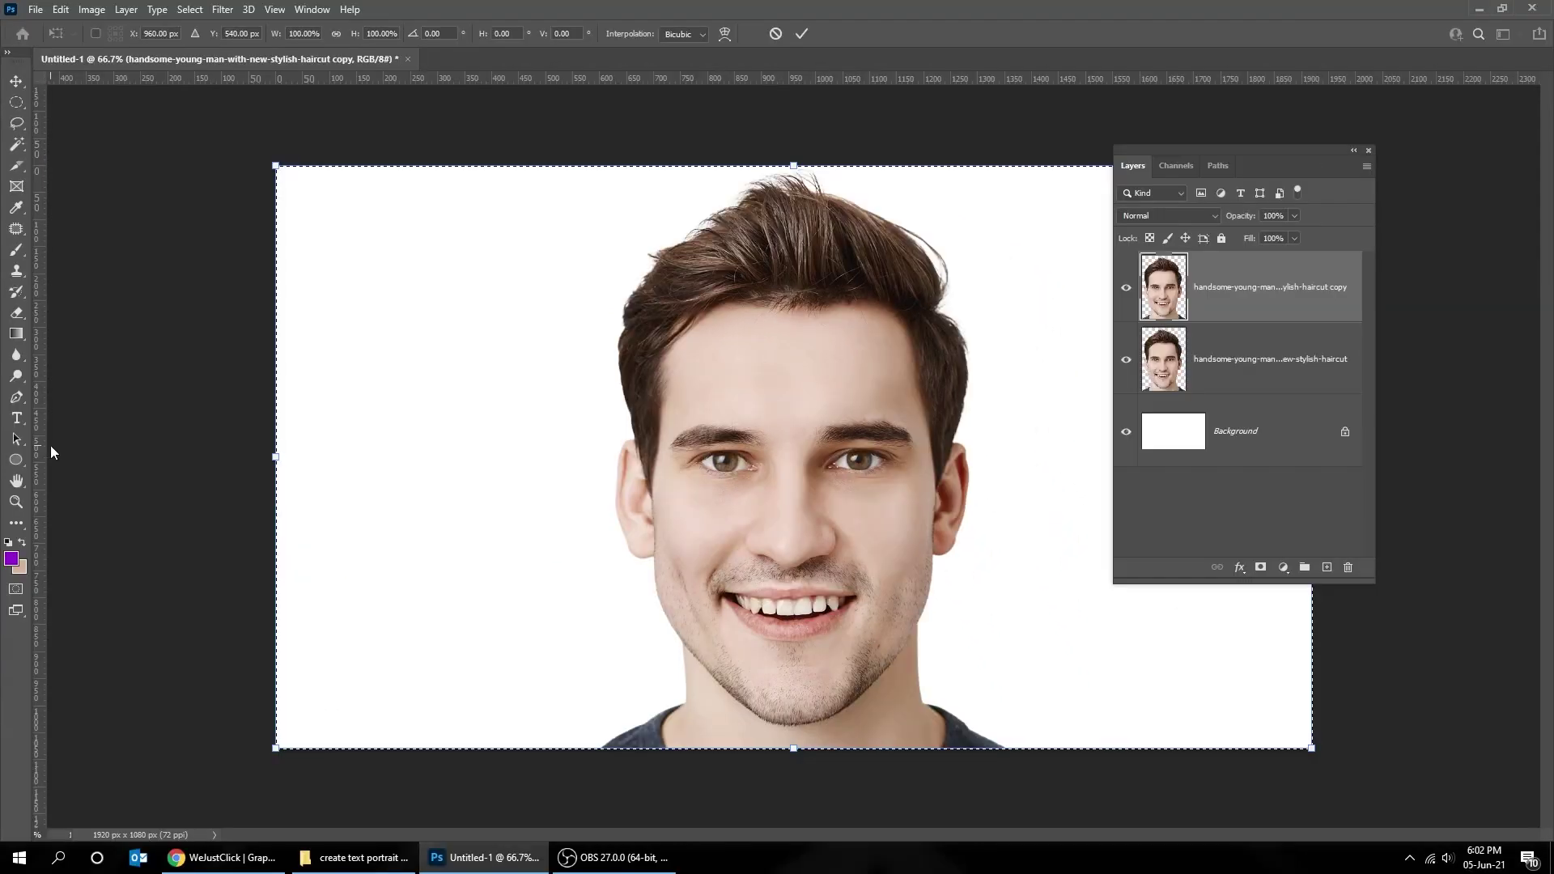
left_click_drag(42, 444, 796, 498)
key("Return")
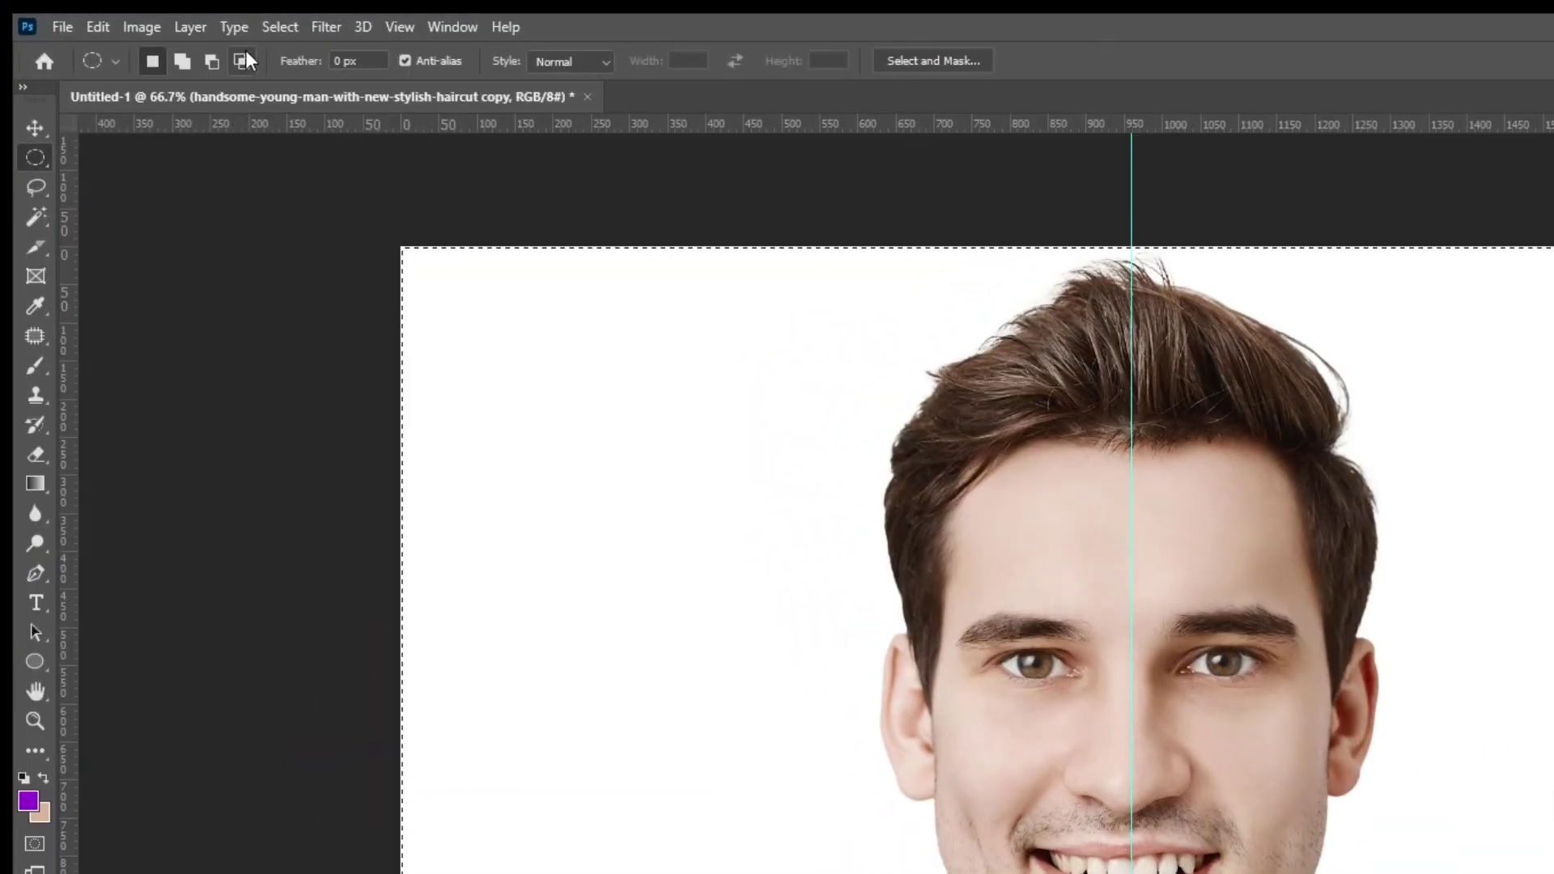
Deselect, then draw a rectangular selection over the canvas's right half from the guide
left_click(189, 9)
left_click(297, 74)
right_click(36, 159)
left_click(61, 155)
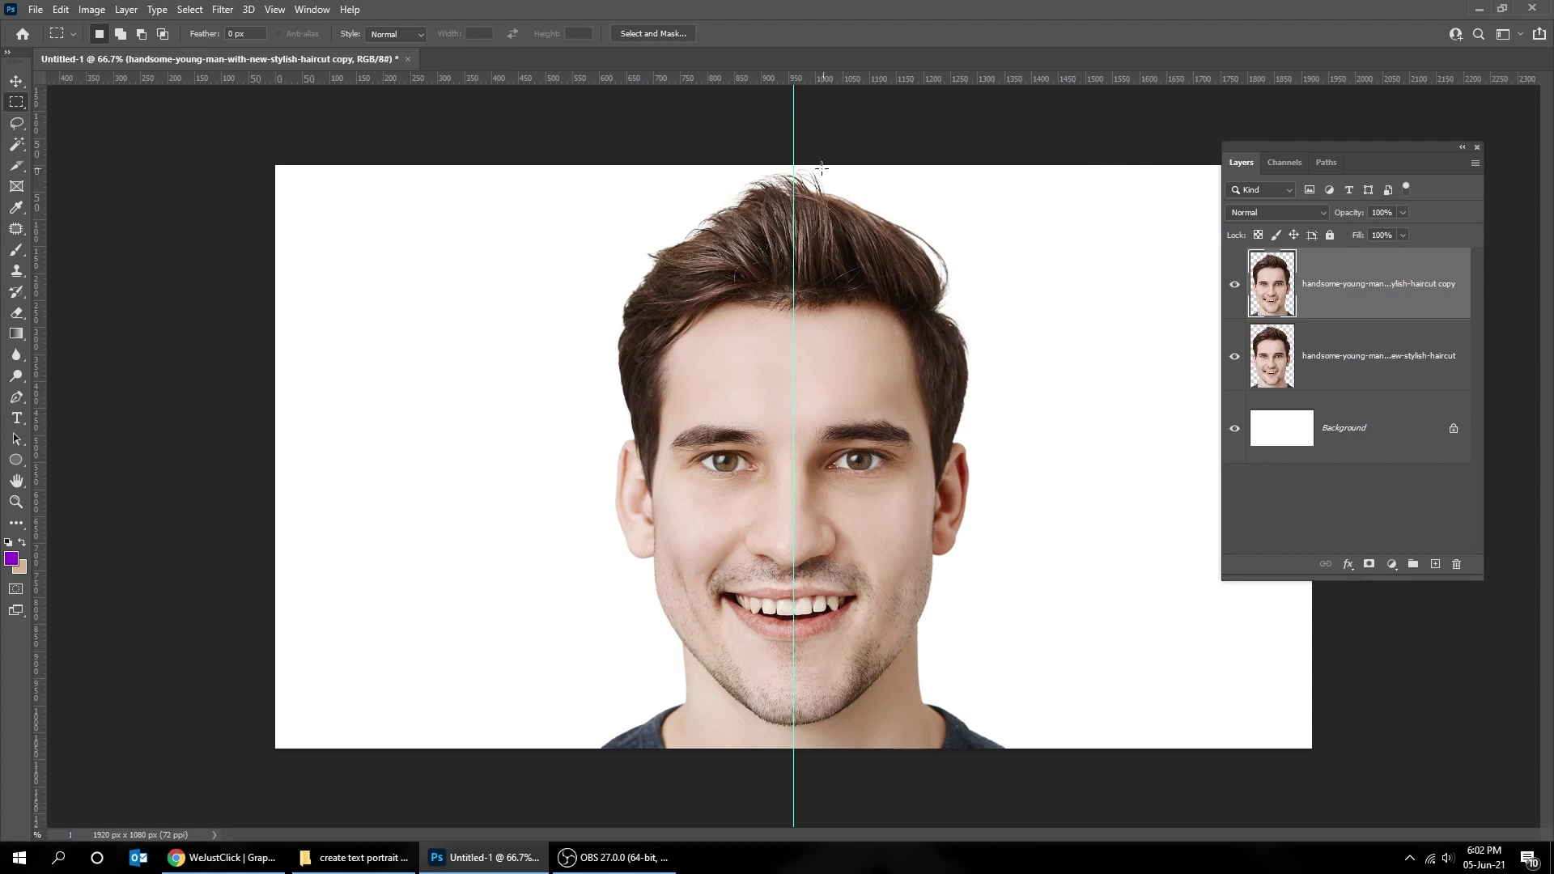
key("Tab")
left_click_drag(781, 151, 1349, 762)
key("Tab")
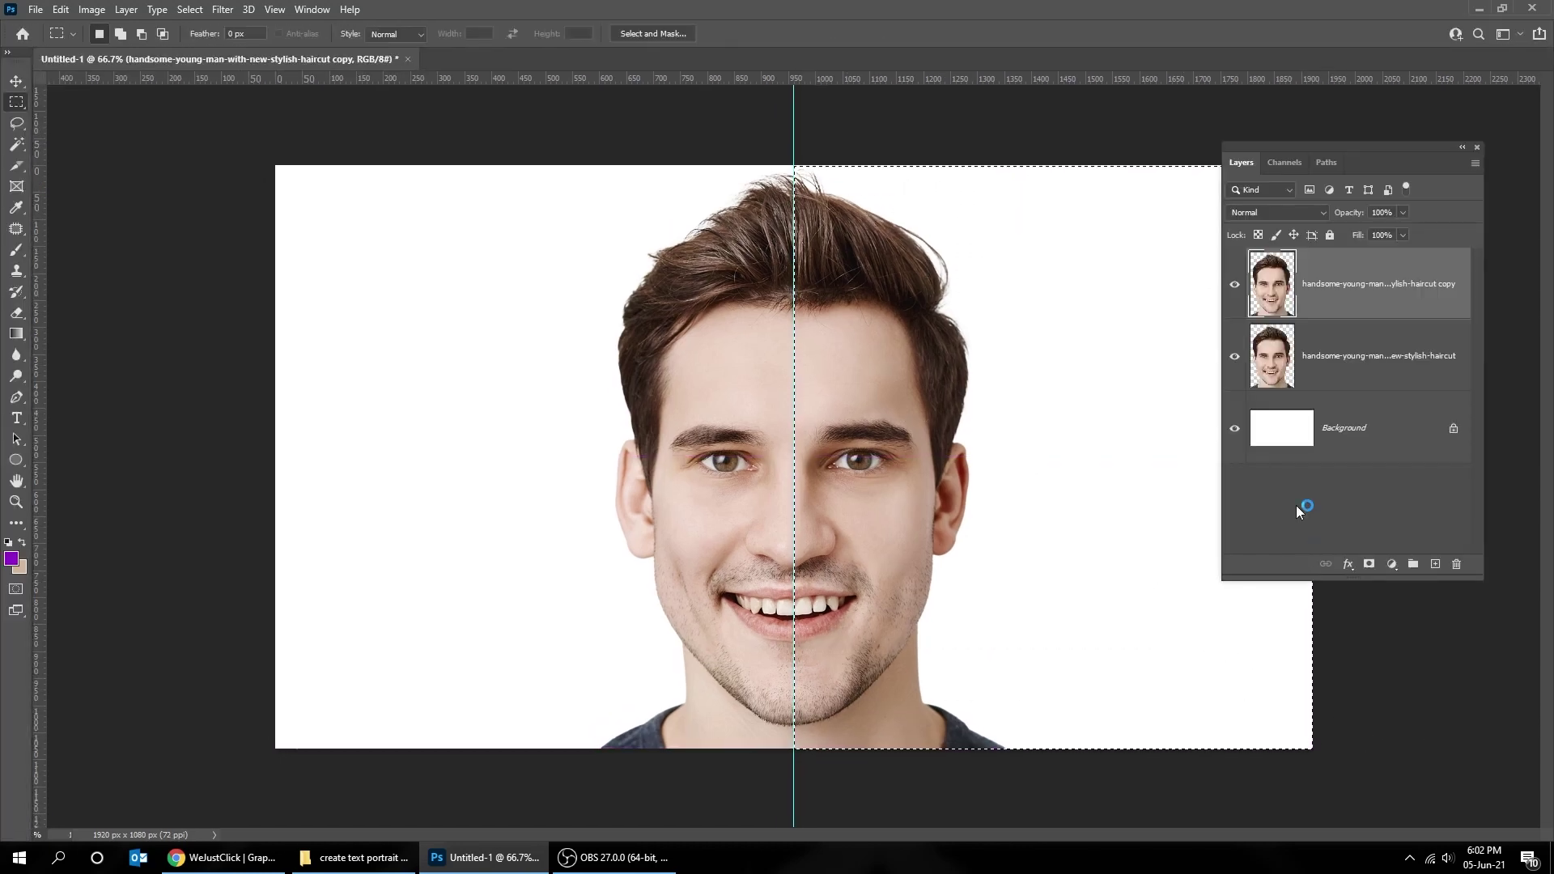
Add a layer mask to the copy so only the face's right half shows
left_click(1369, 565)
left_click_drag(1384, 149, 1278, 148)
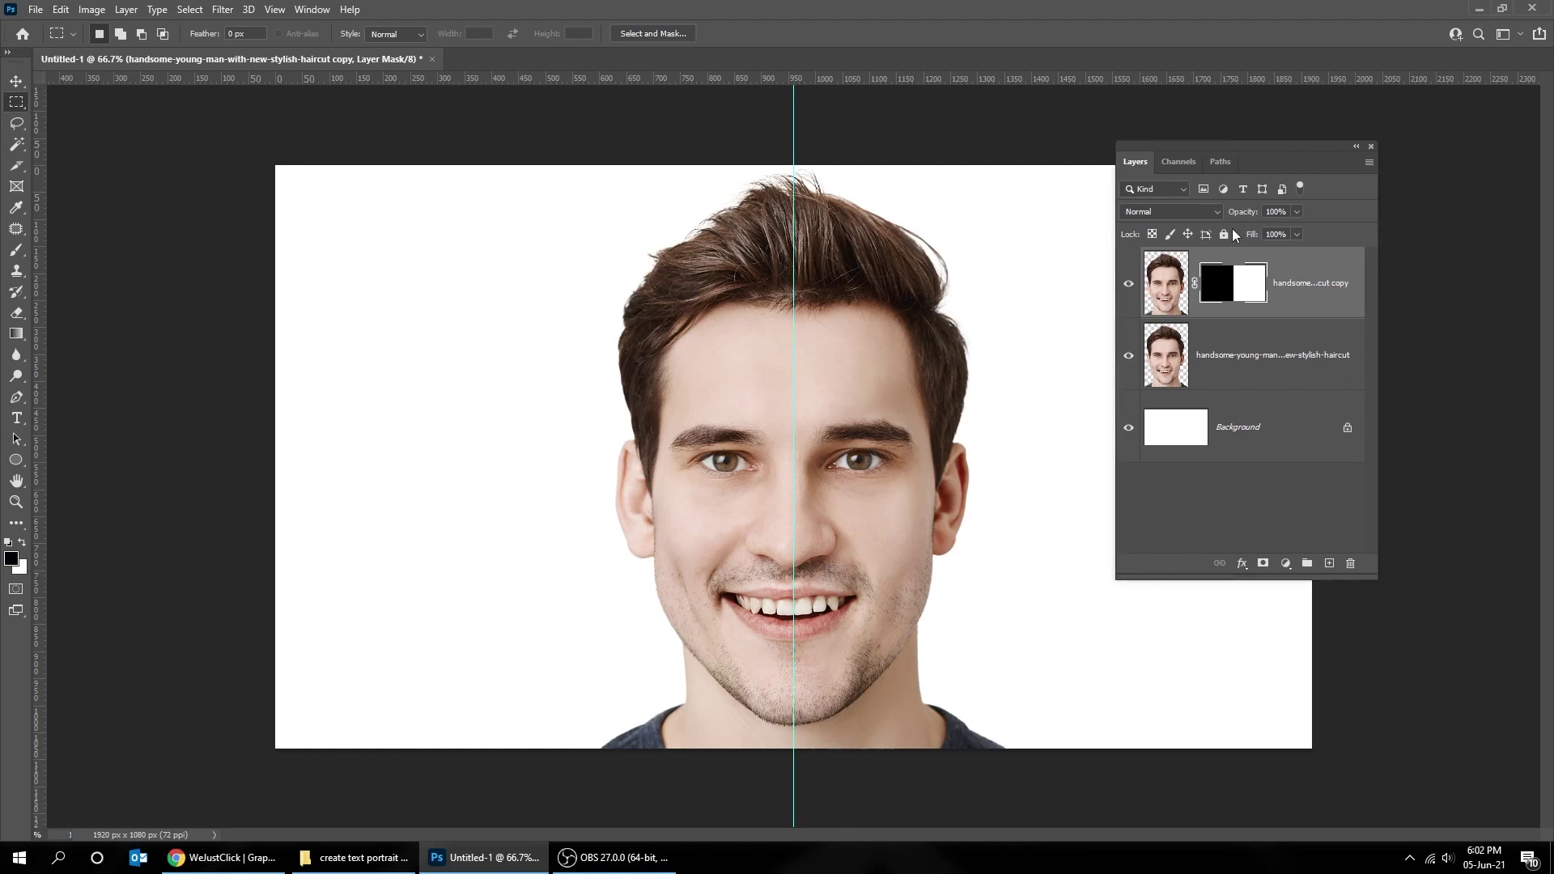
left_click(1128, 356)
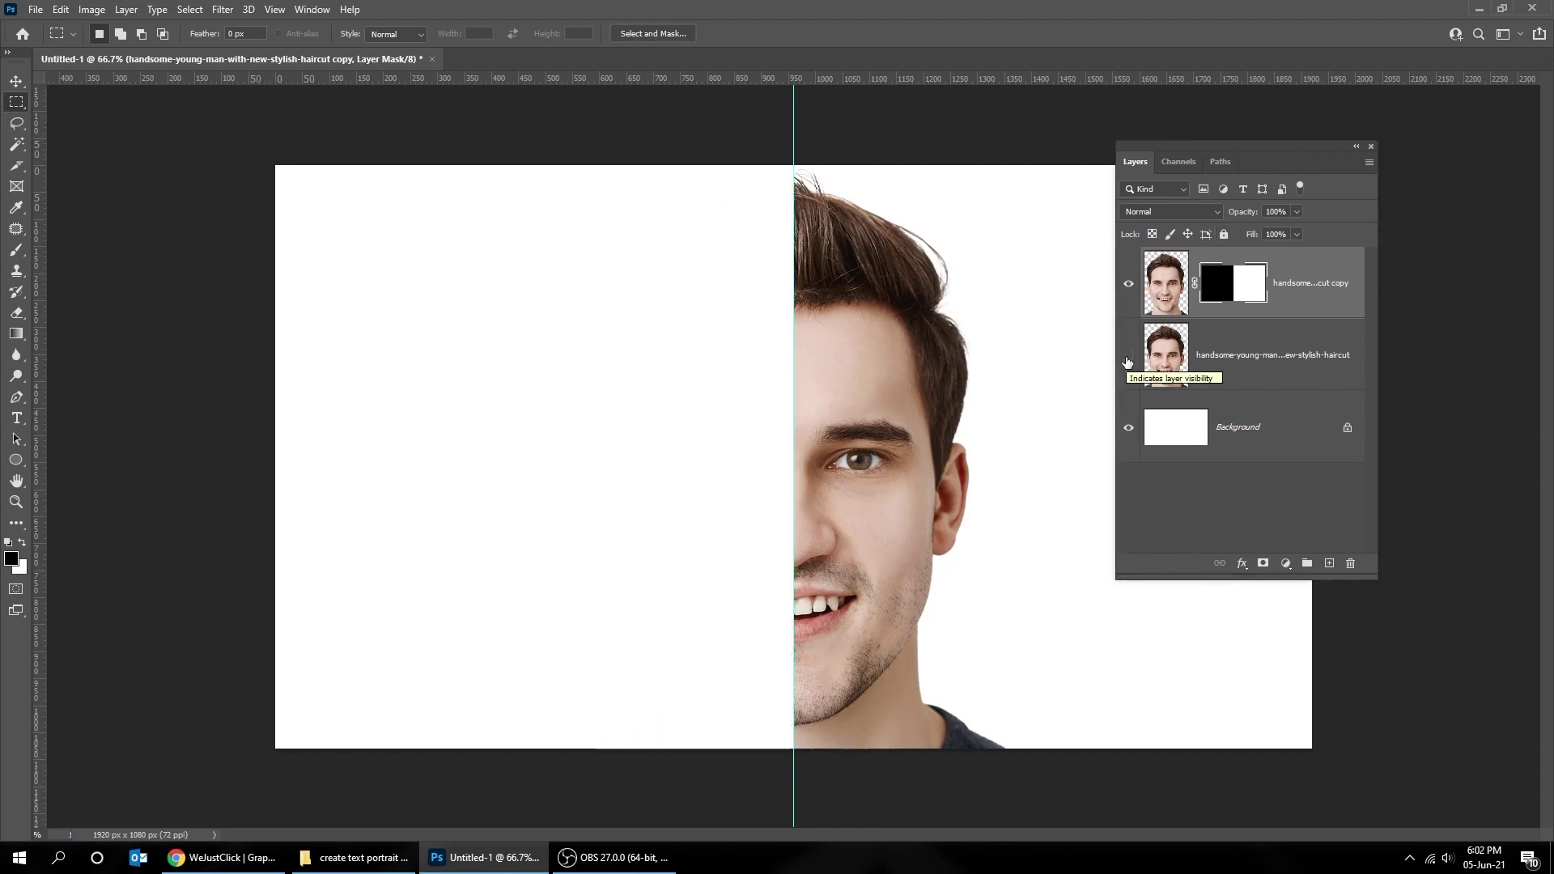
left_click(1127, 357)
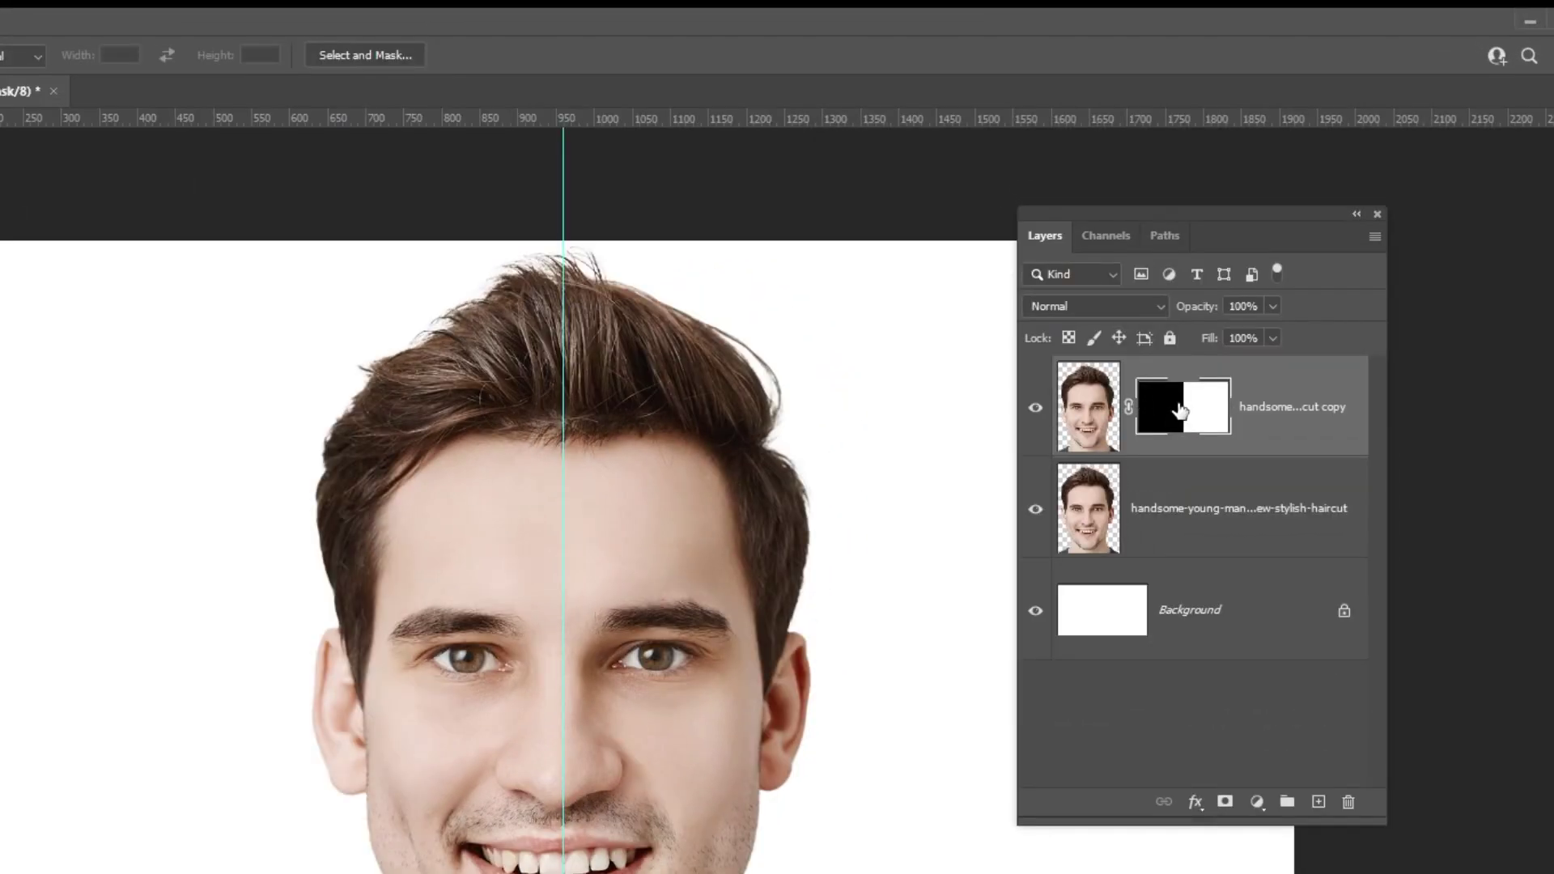
Copy the half mask onto the original face layer and invert it to reveal the left half
left_click_drag(1187, 411, 1190, 511)
left_click(1180, 519)
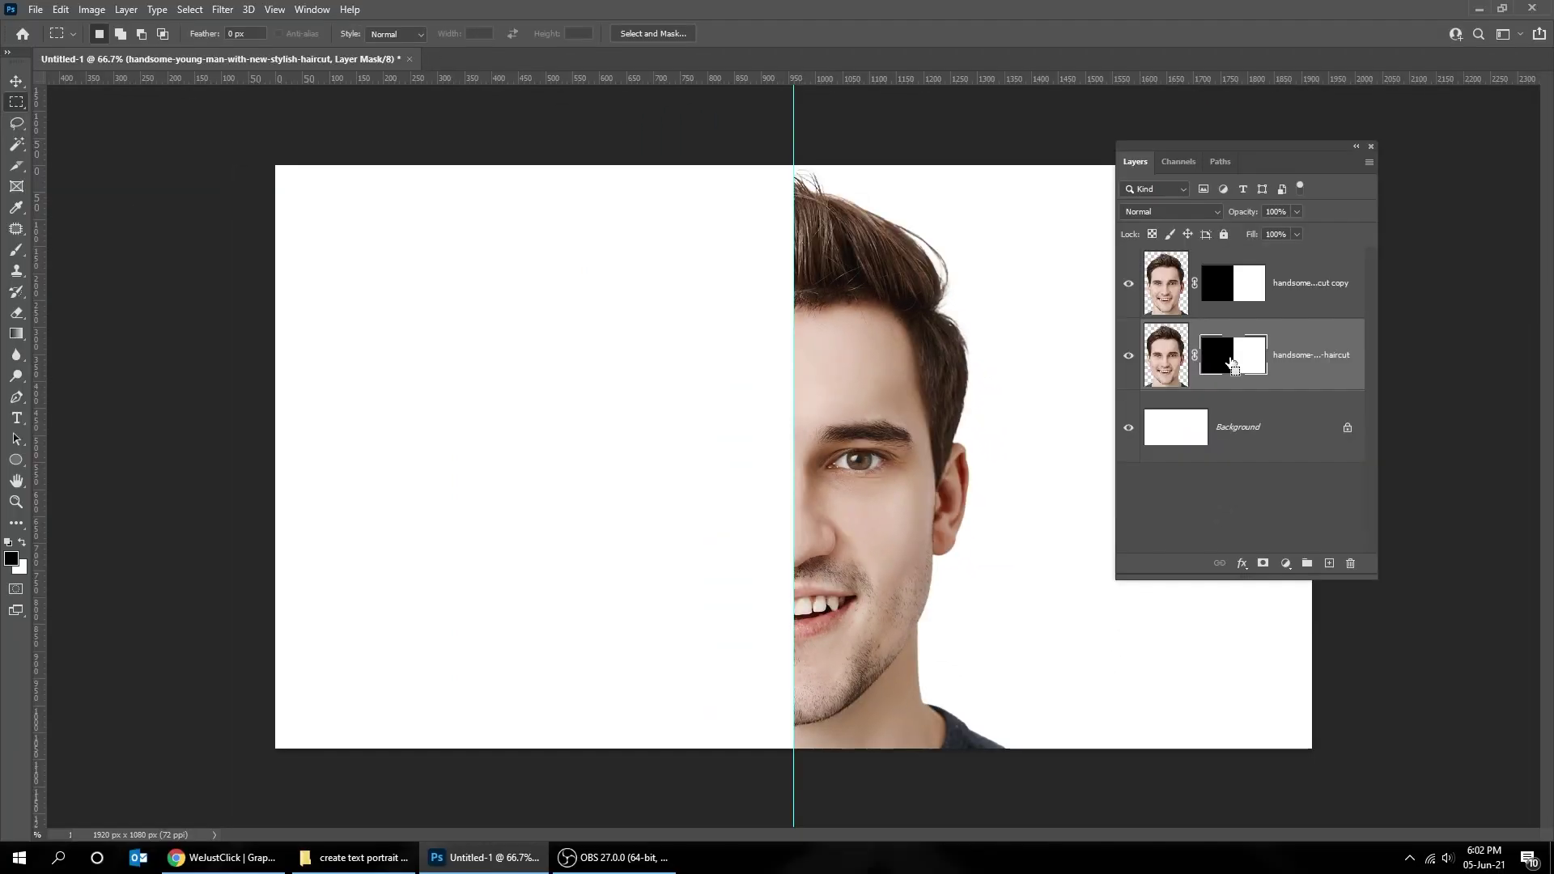
key("ctrl+i")
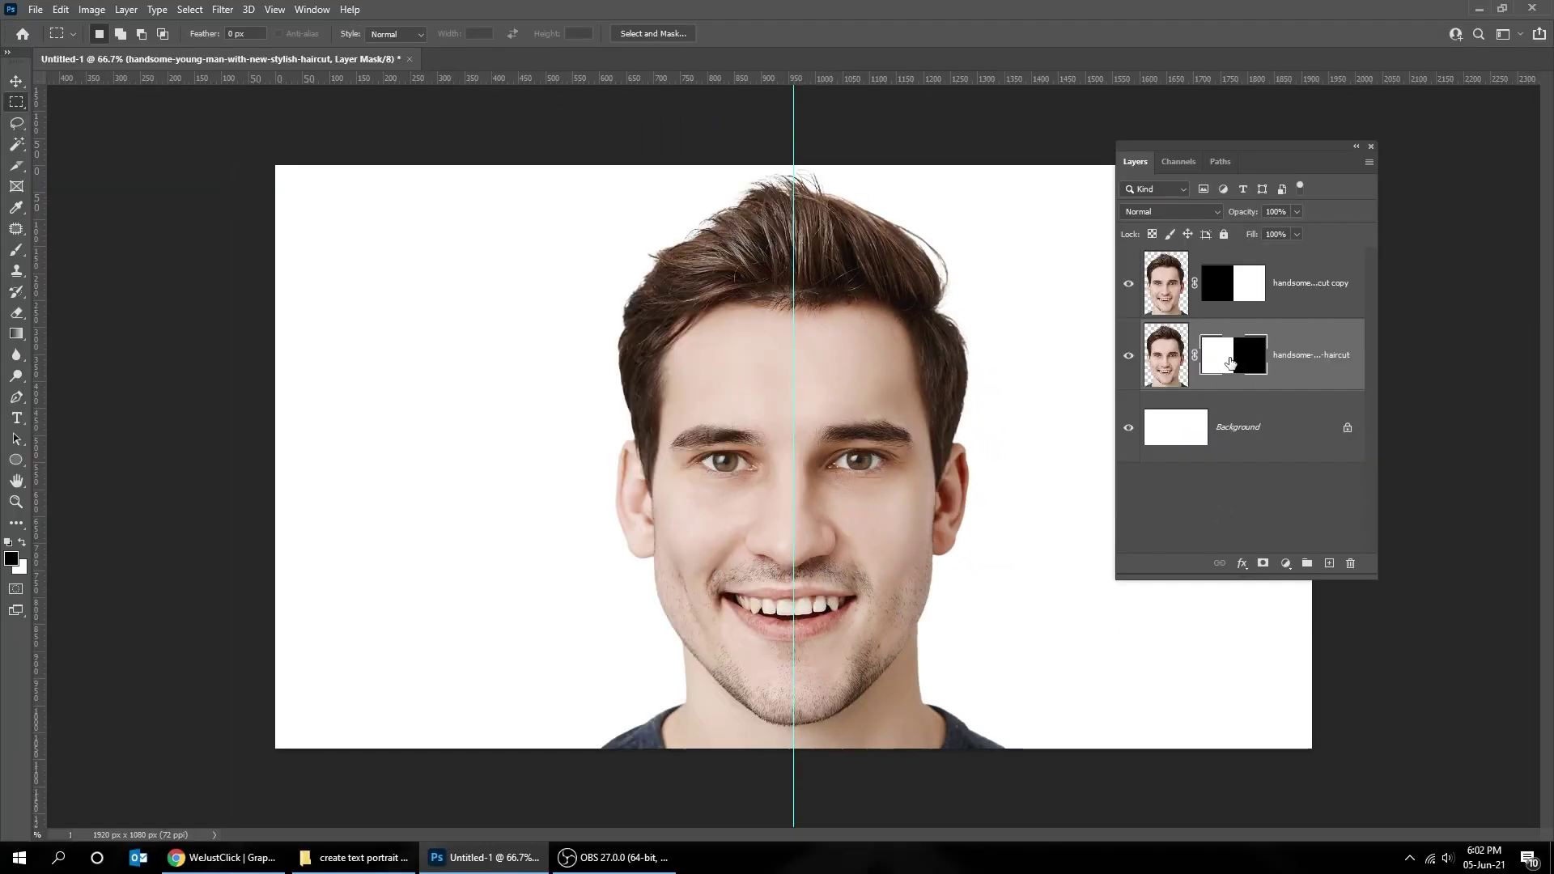
left_click(1291, 307)
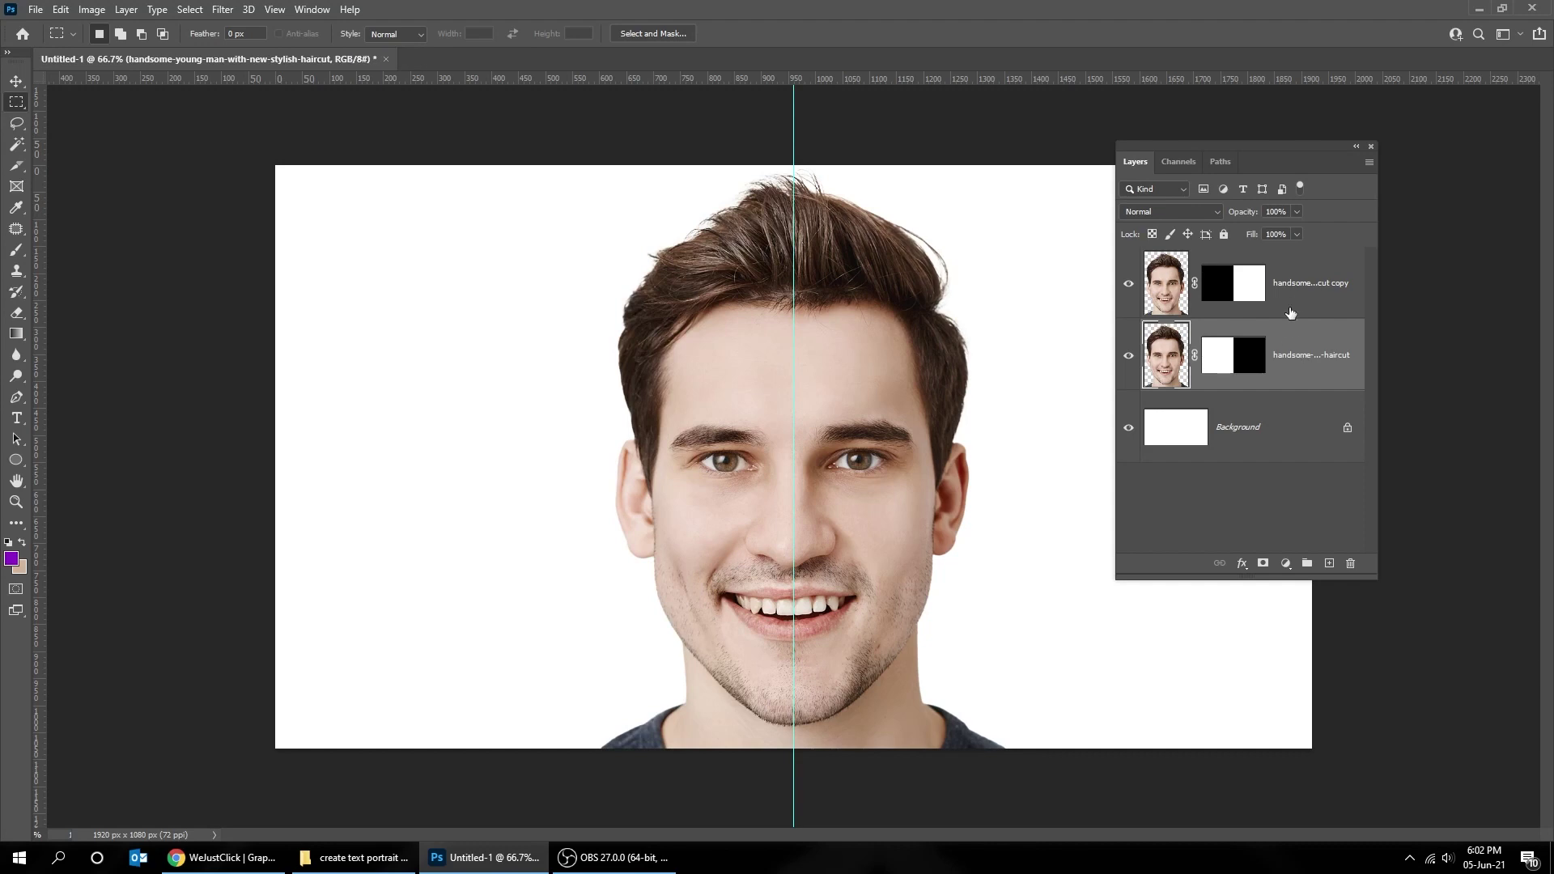
left_click(1129, 283)
left_click(1129, 284)
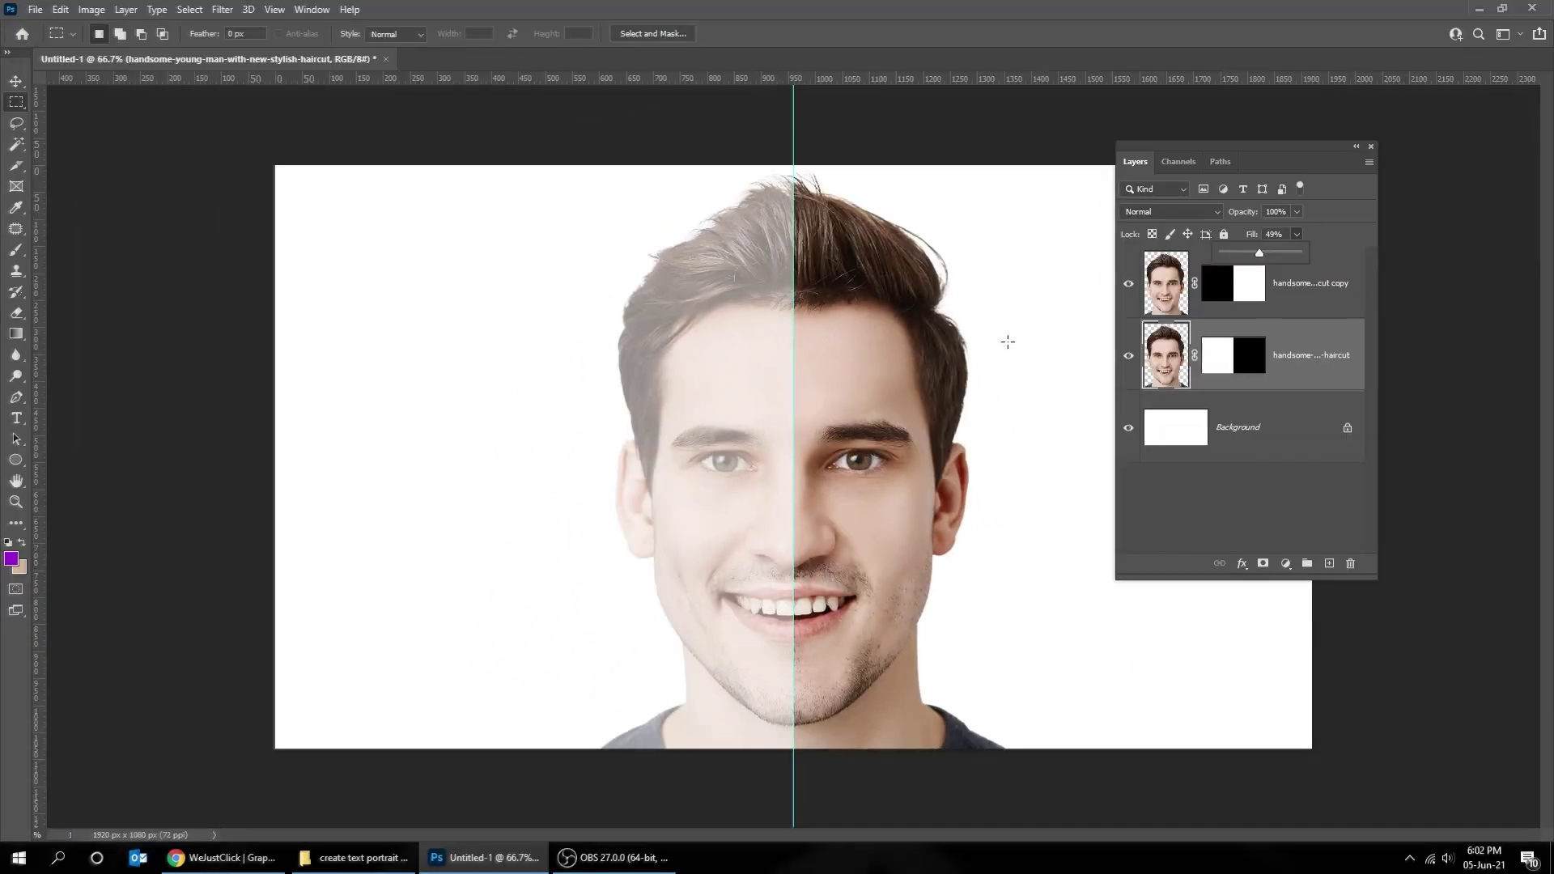
key("t")
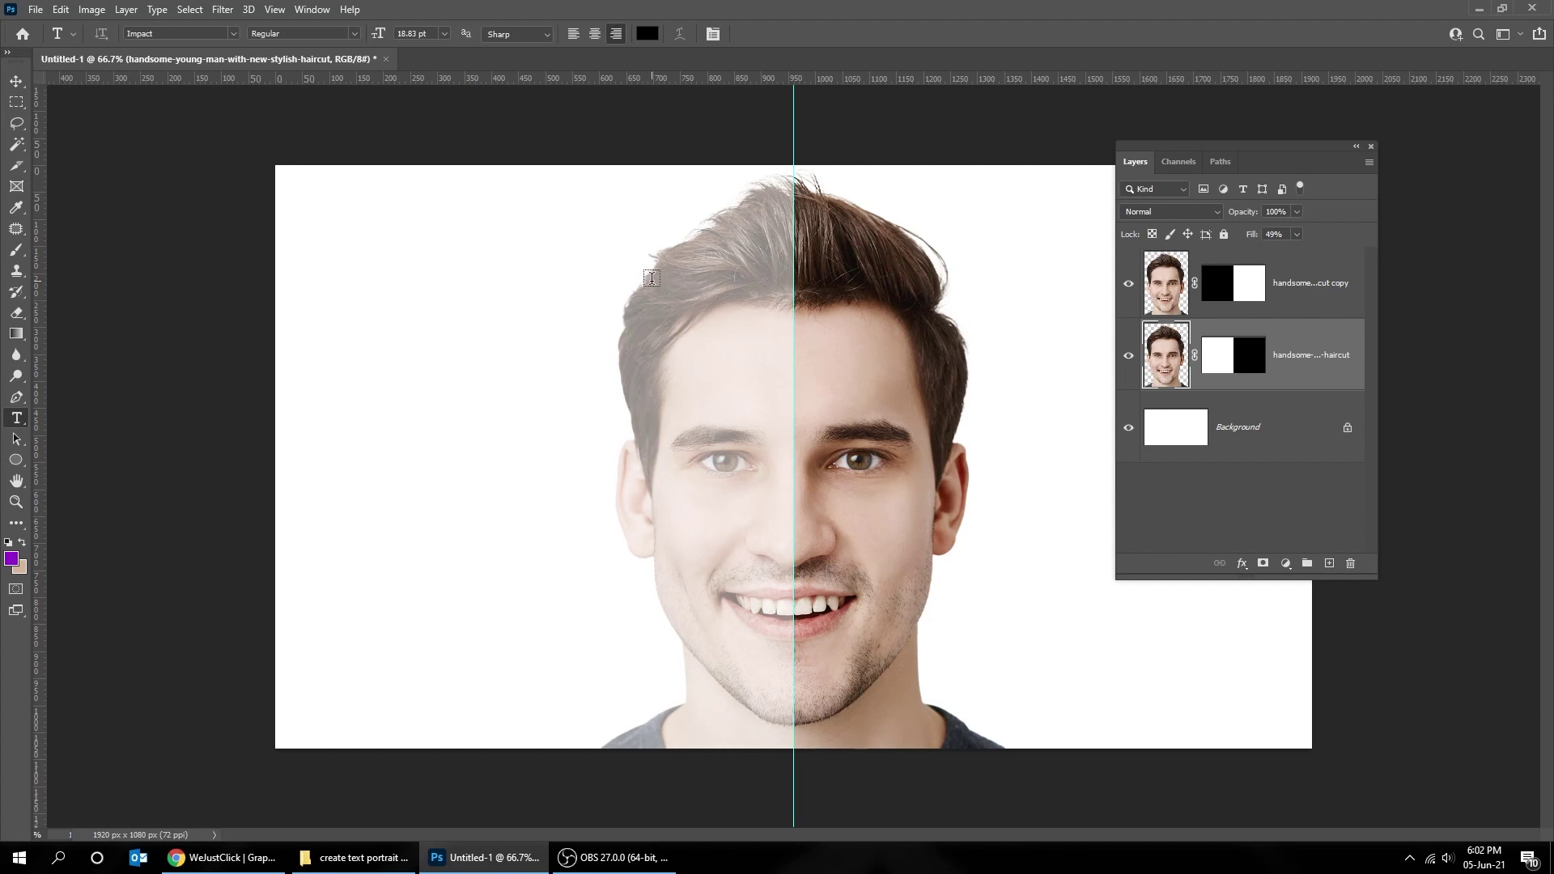
Paste 'ALL YOU NEED IS LOVE JOHN LEN NON' as text and scale it over the face's left half
left_click(655, 274)
type("ALL YOU NEED LOVE JOHN LEN NON")
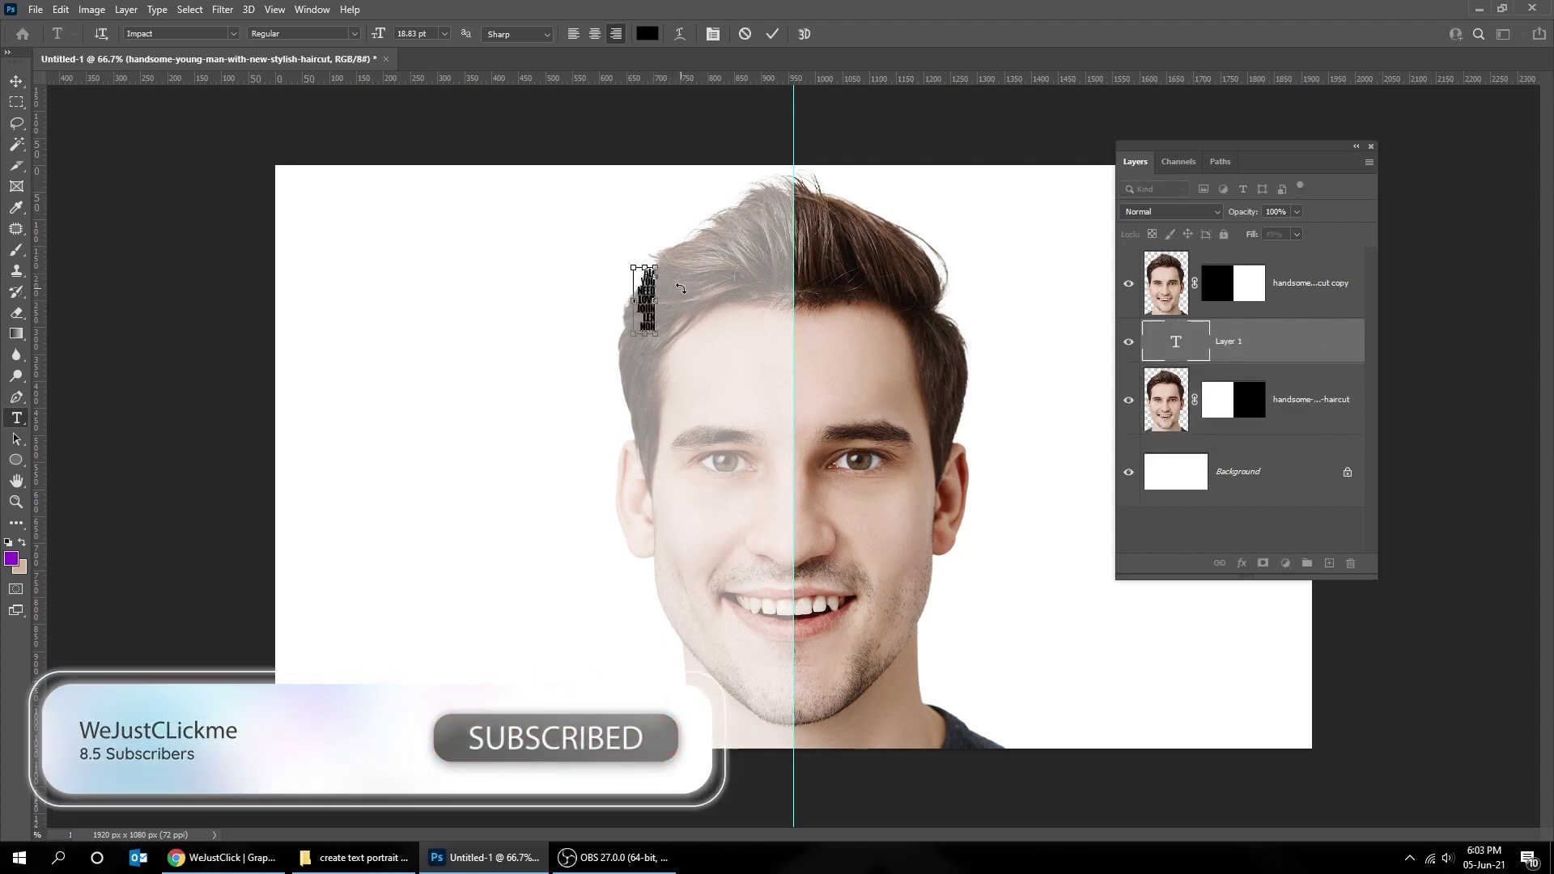
key("ctrl")
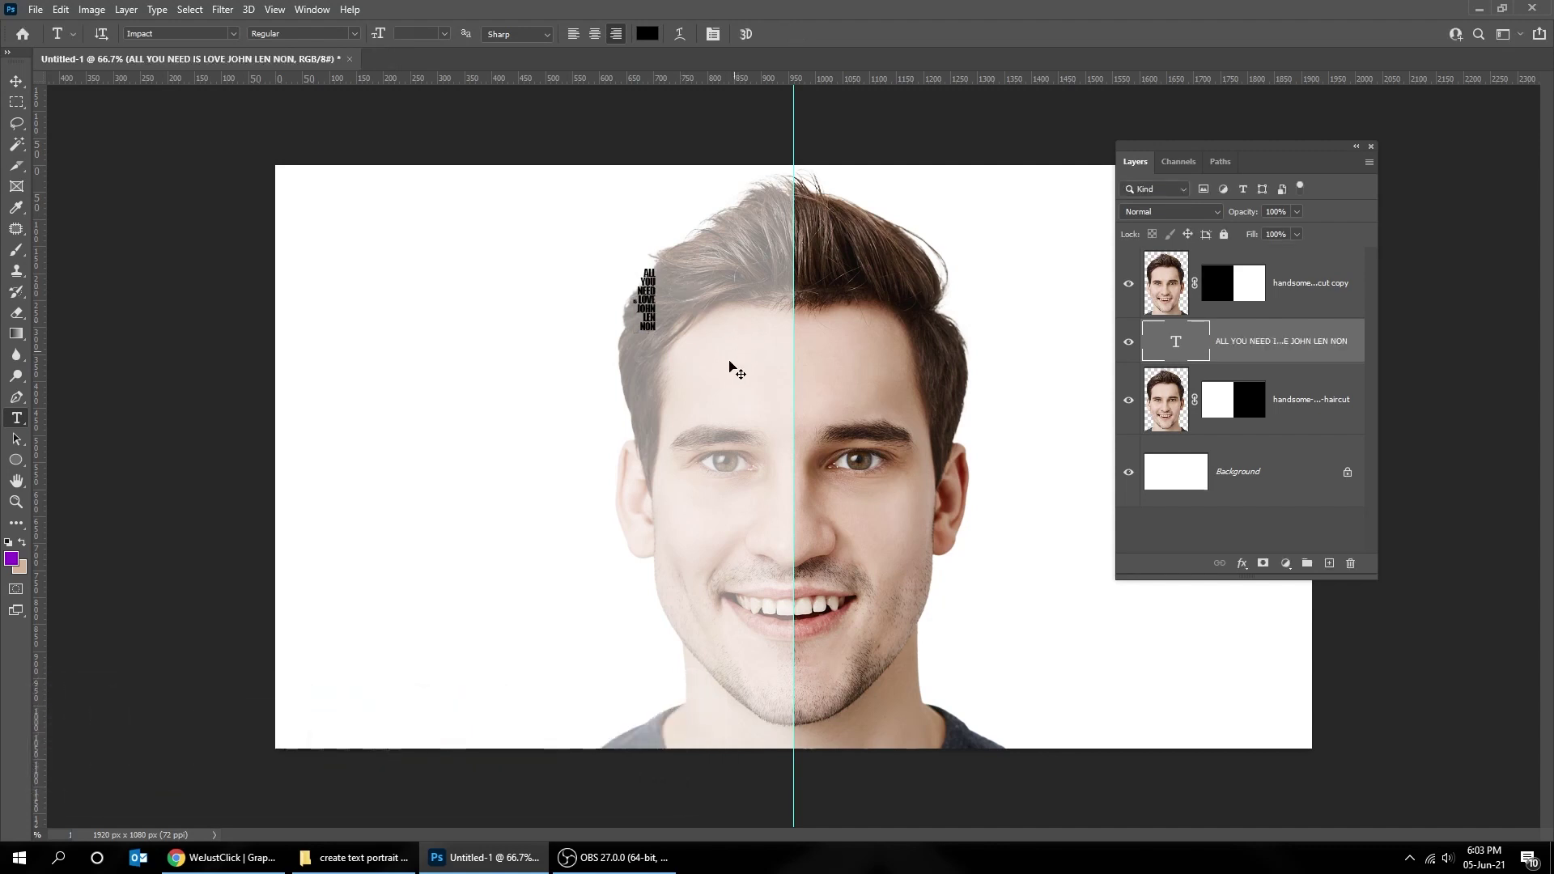
key("ctrl+t")
left_click_drag(660, 333, 728, 468)
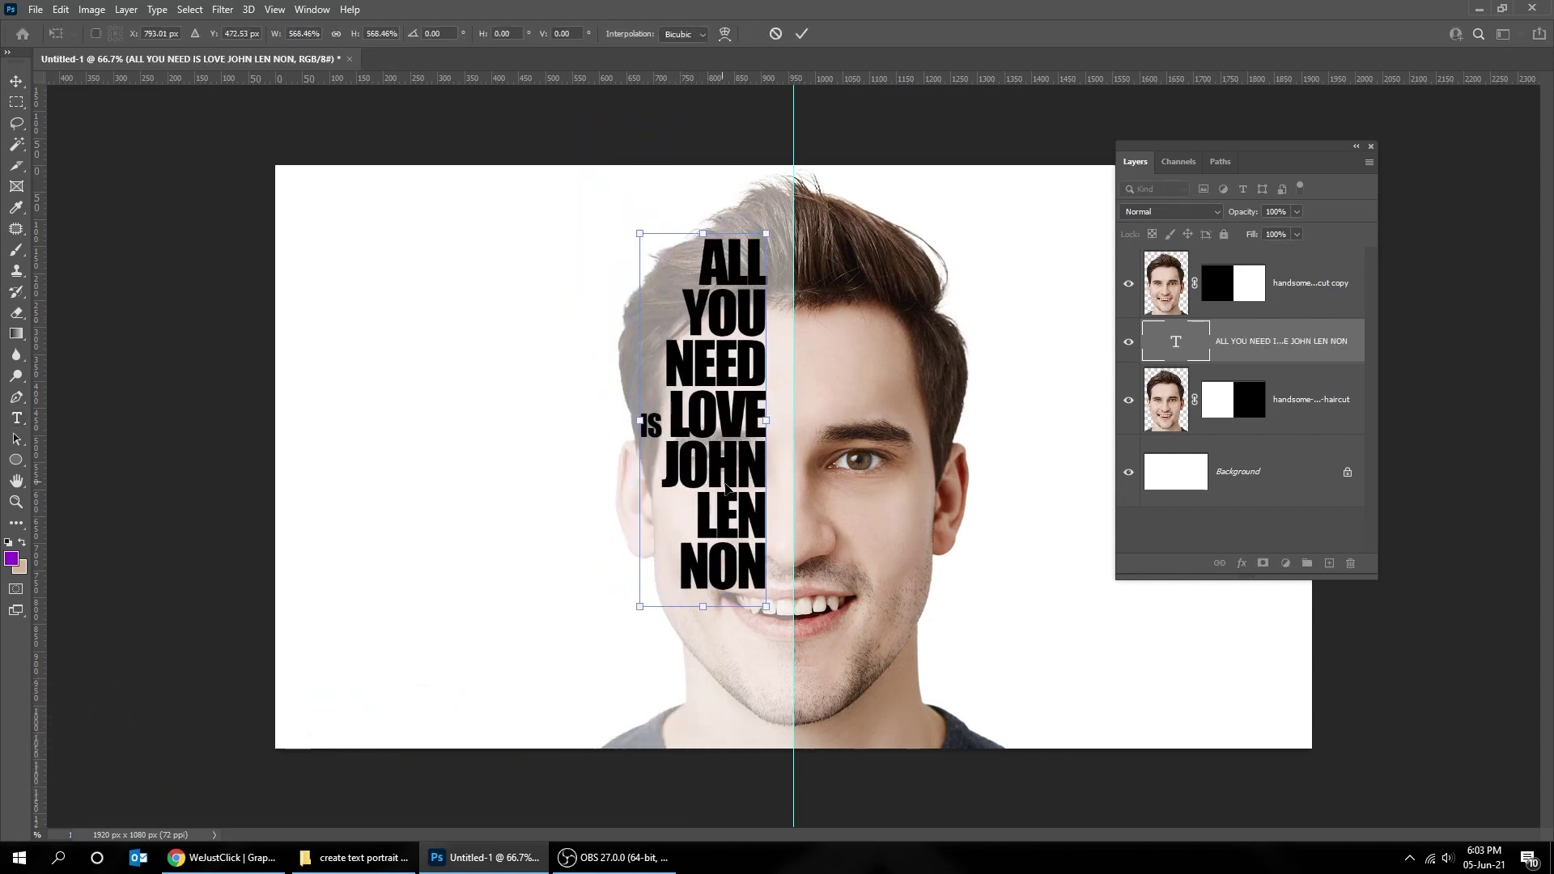
left_click_drag(641, 606, 616, 656)
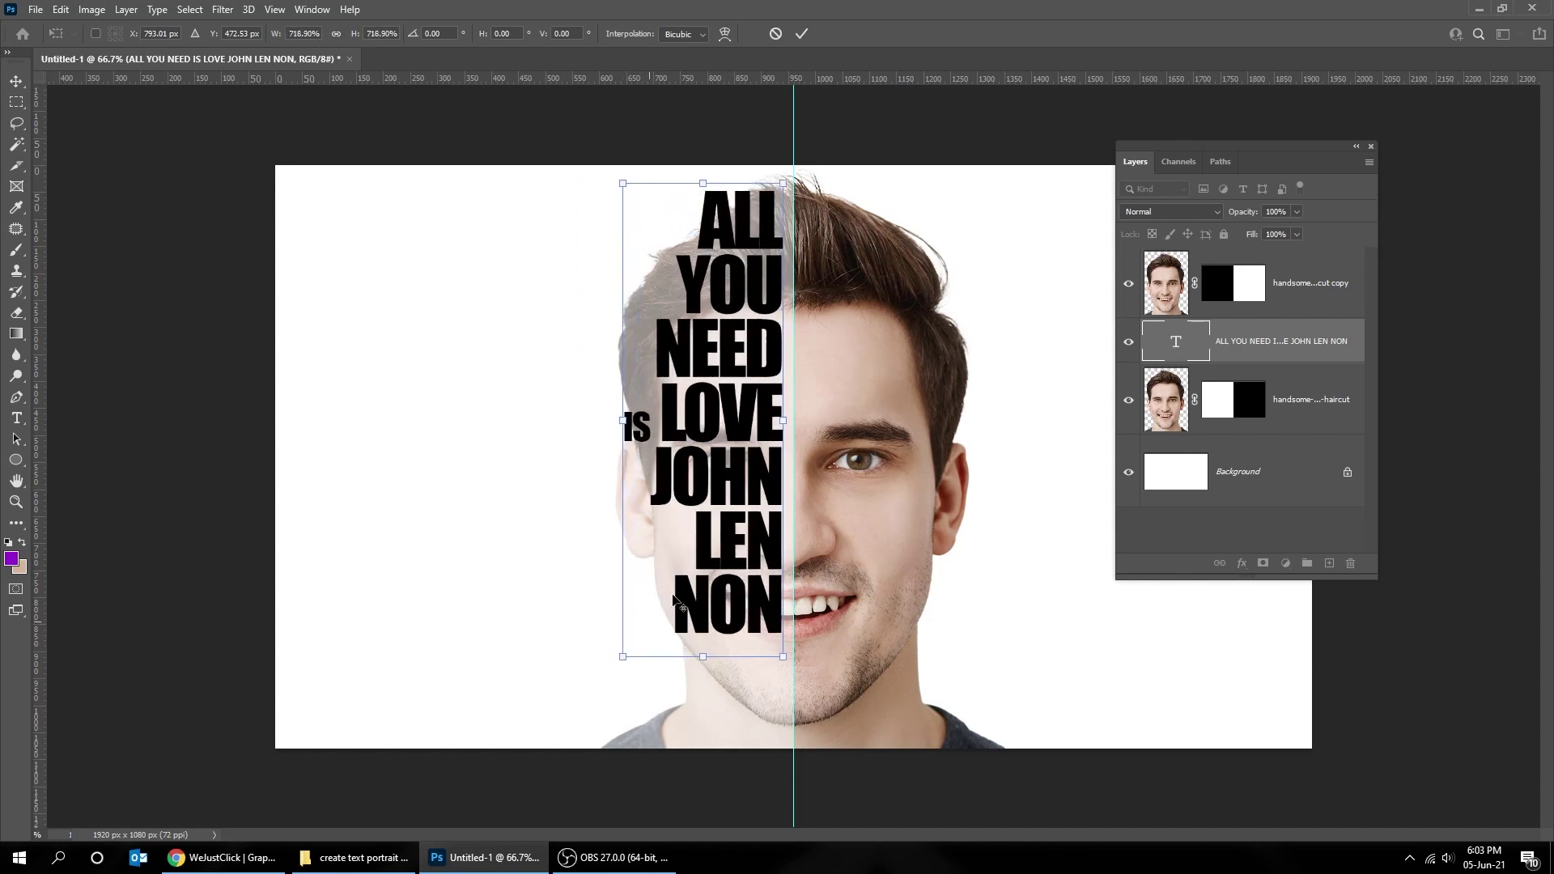
left_click_drag(733, 494, 748, 543)
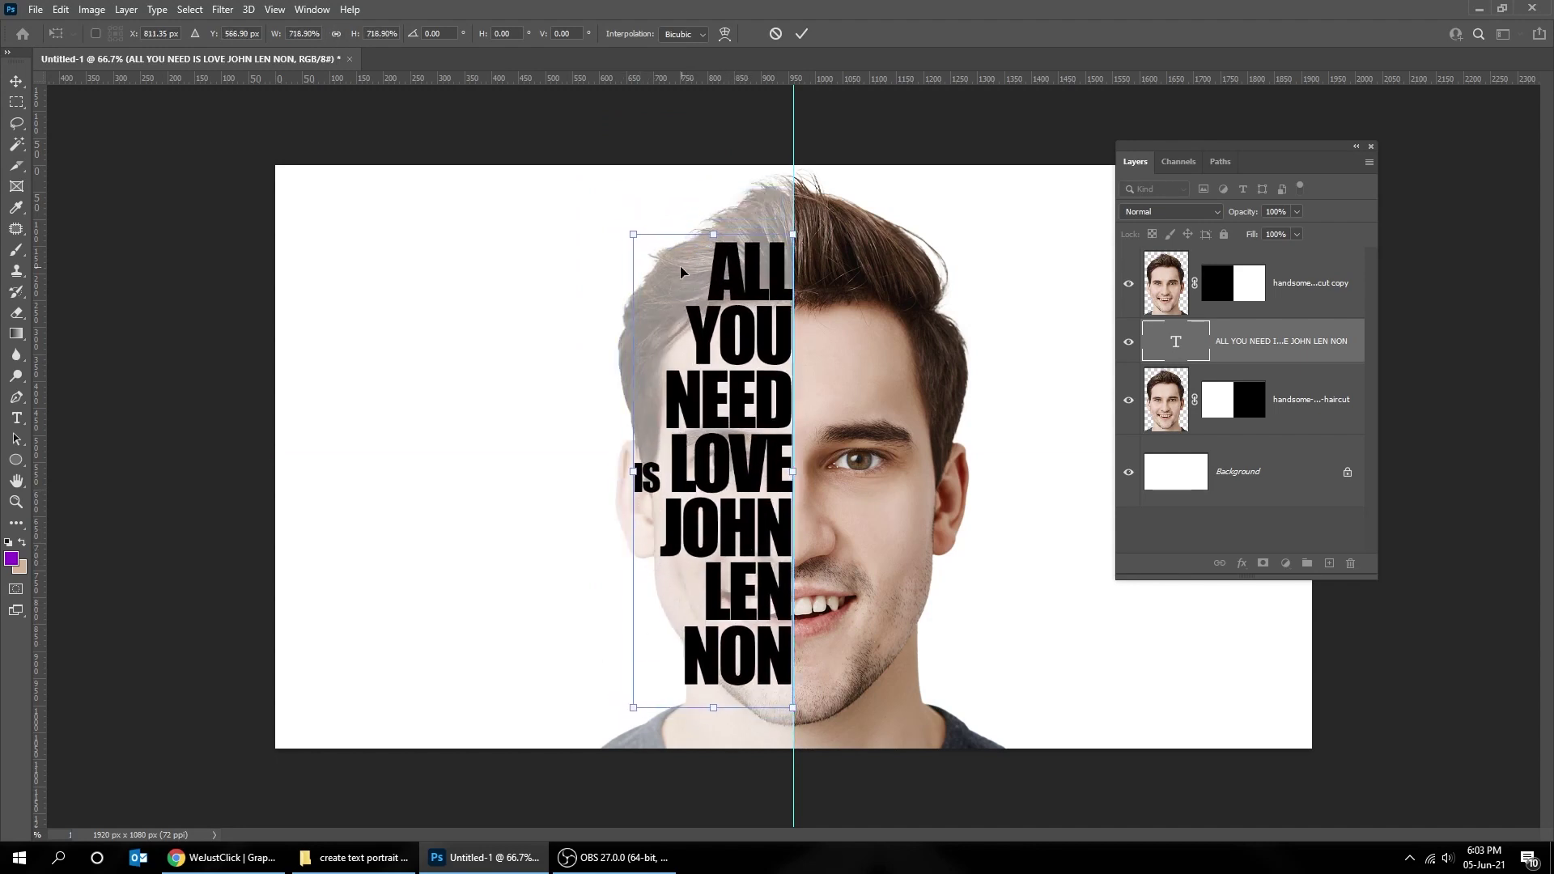
left_click_drag(637, 239, 608, 213)
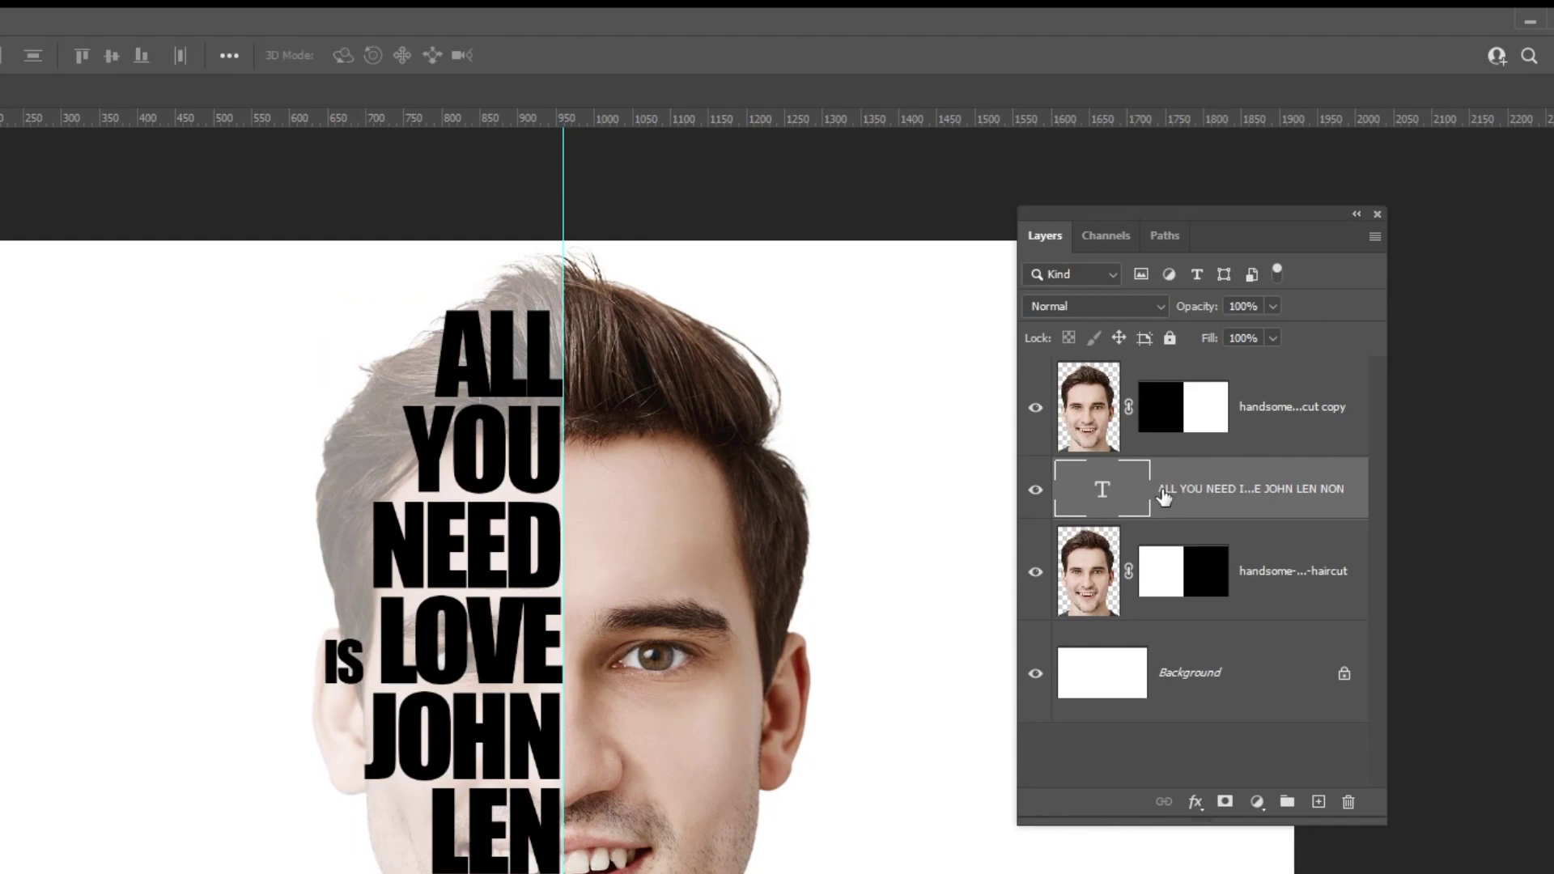
Move the quote layer to the top and apply the masks on both half-face layers
left_click_drag(1194, 489, 1272, 408)
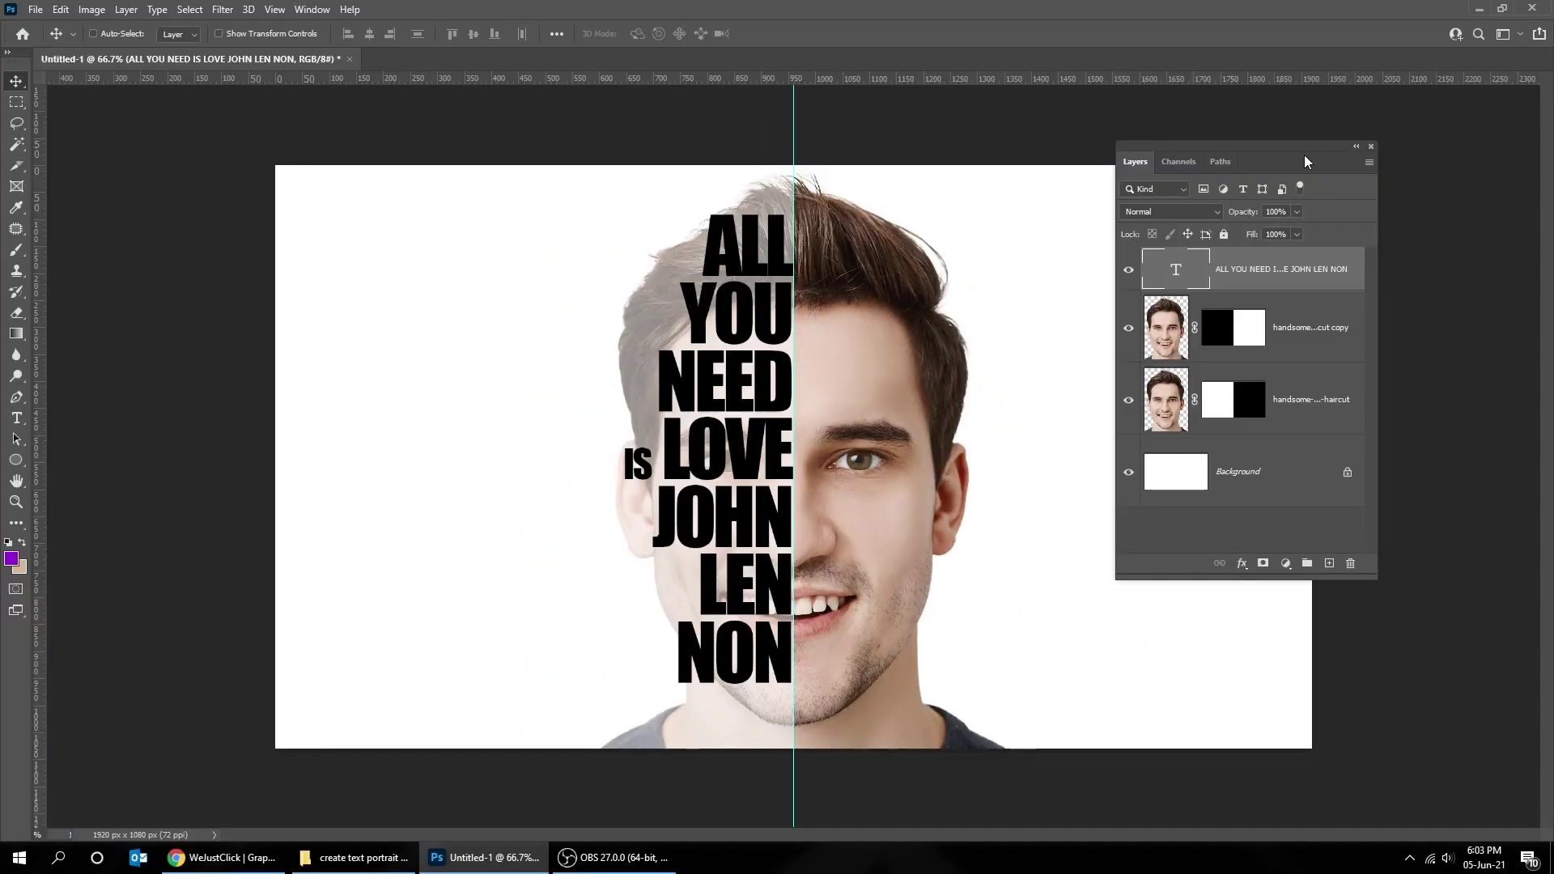
left_click_drag(1303, 153, 1284, 143)
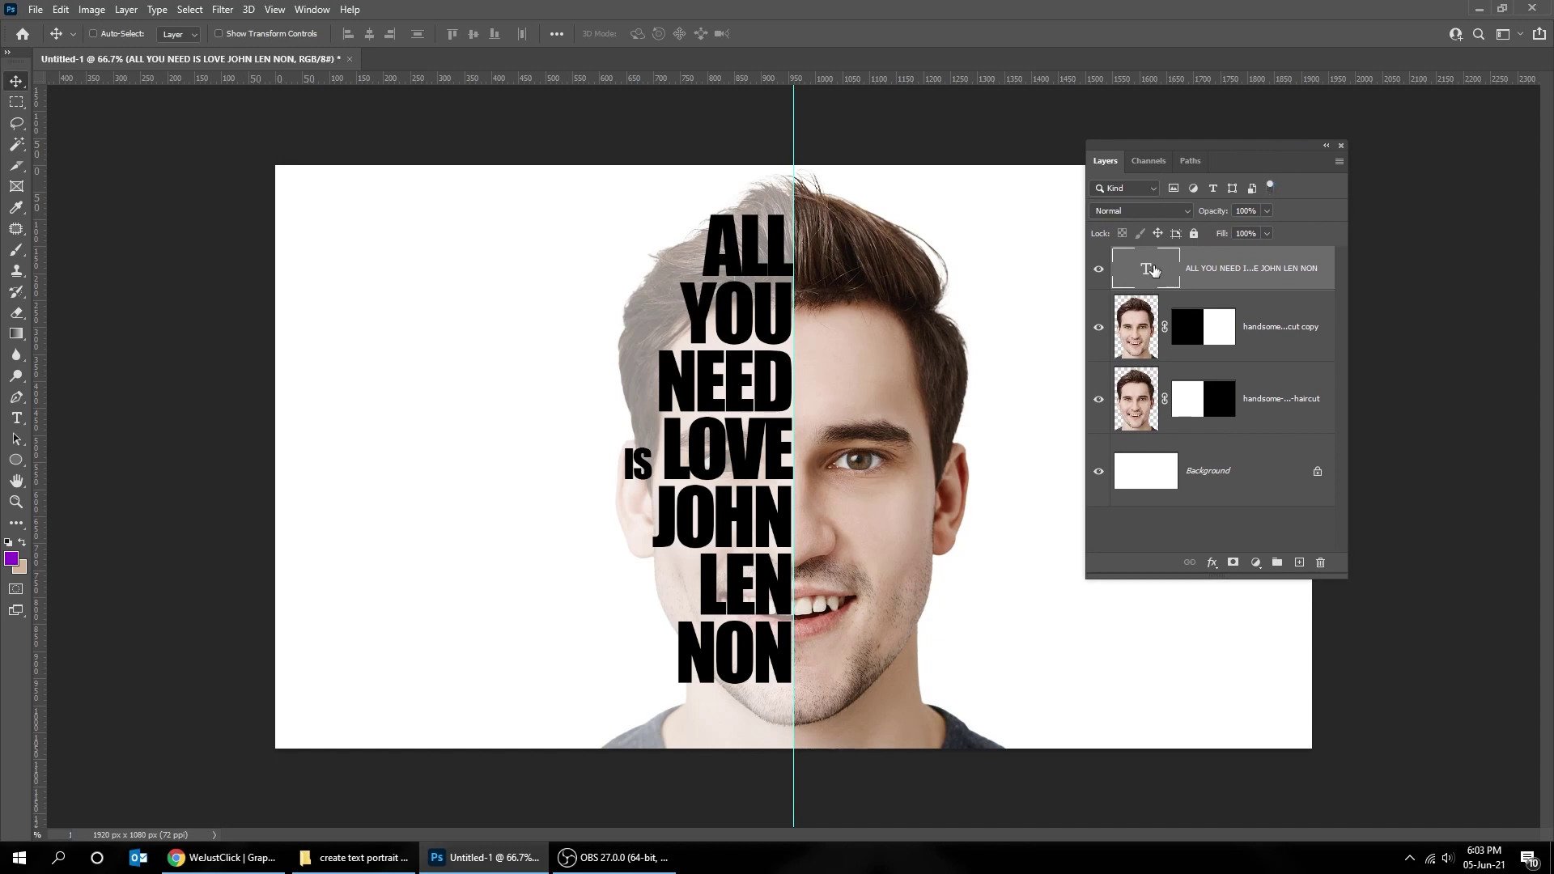
left_click(1203, 408)
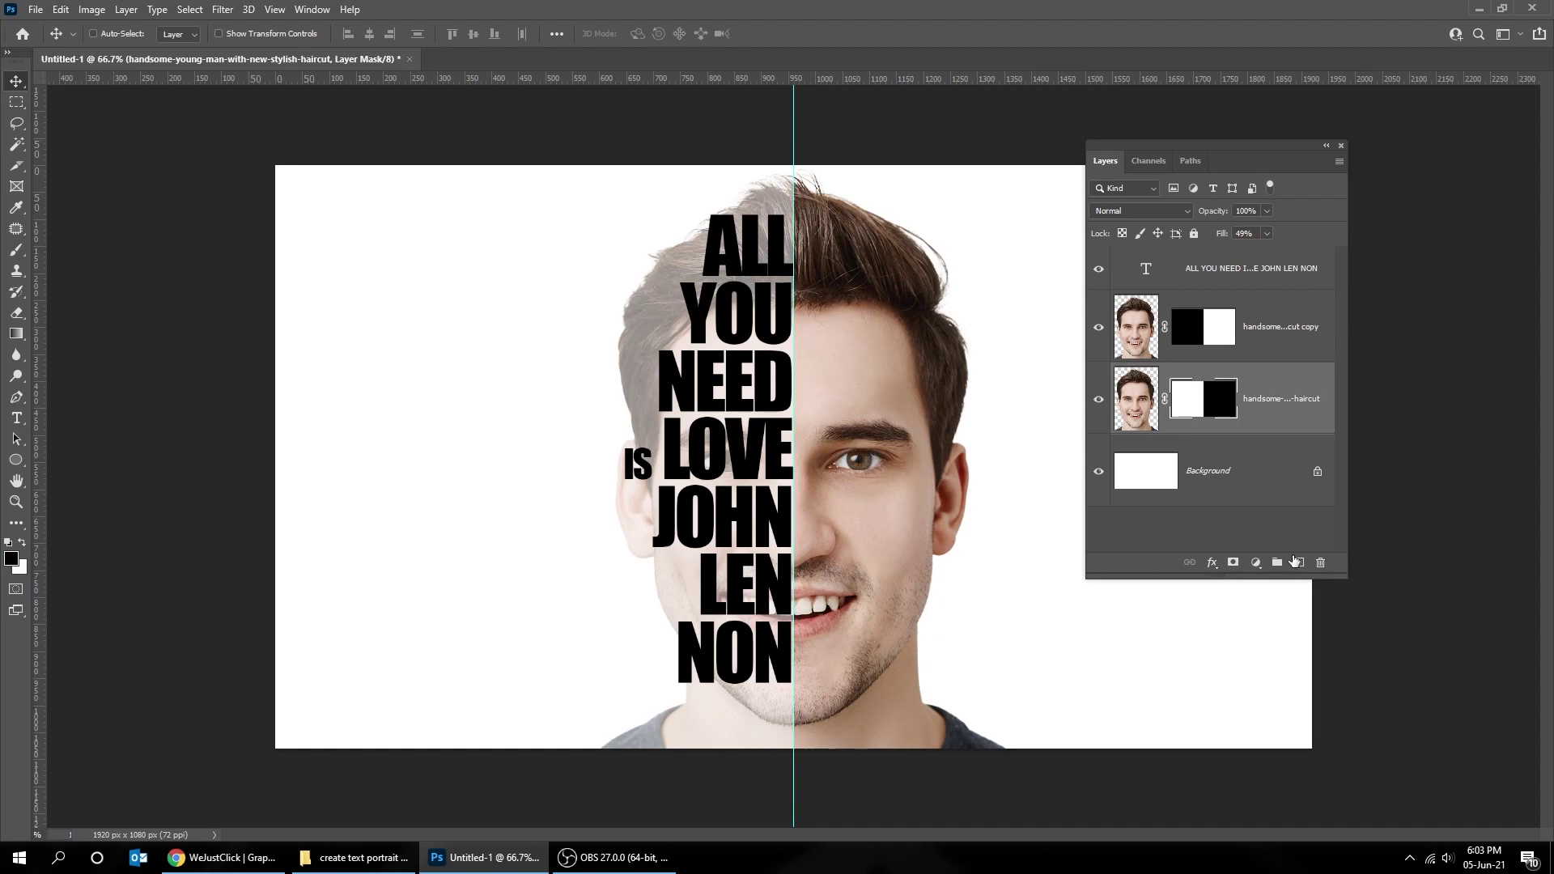
left_click(1322, 564)
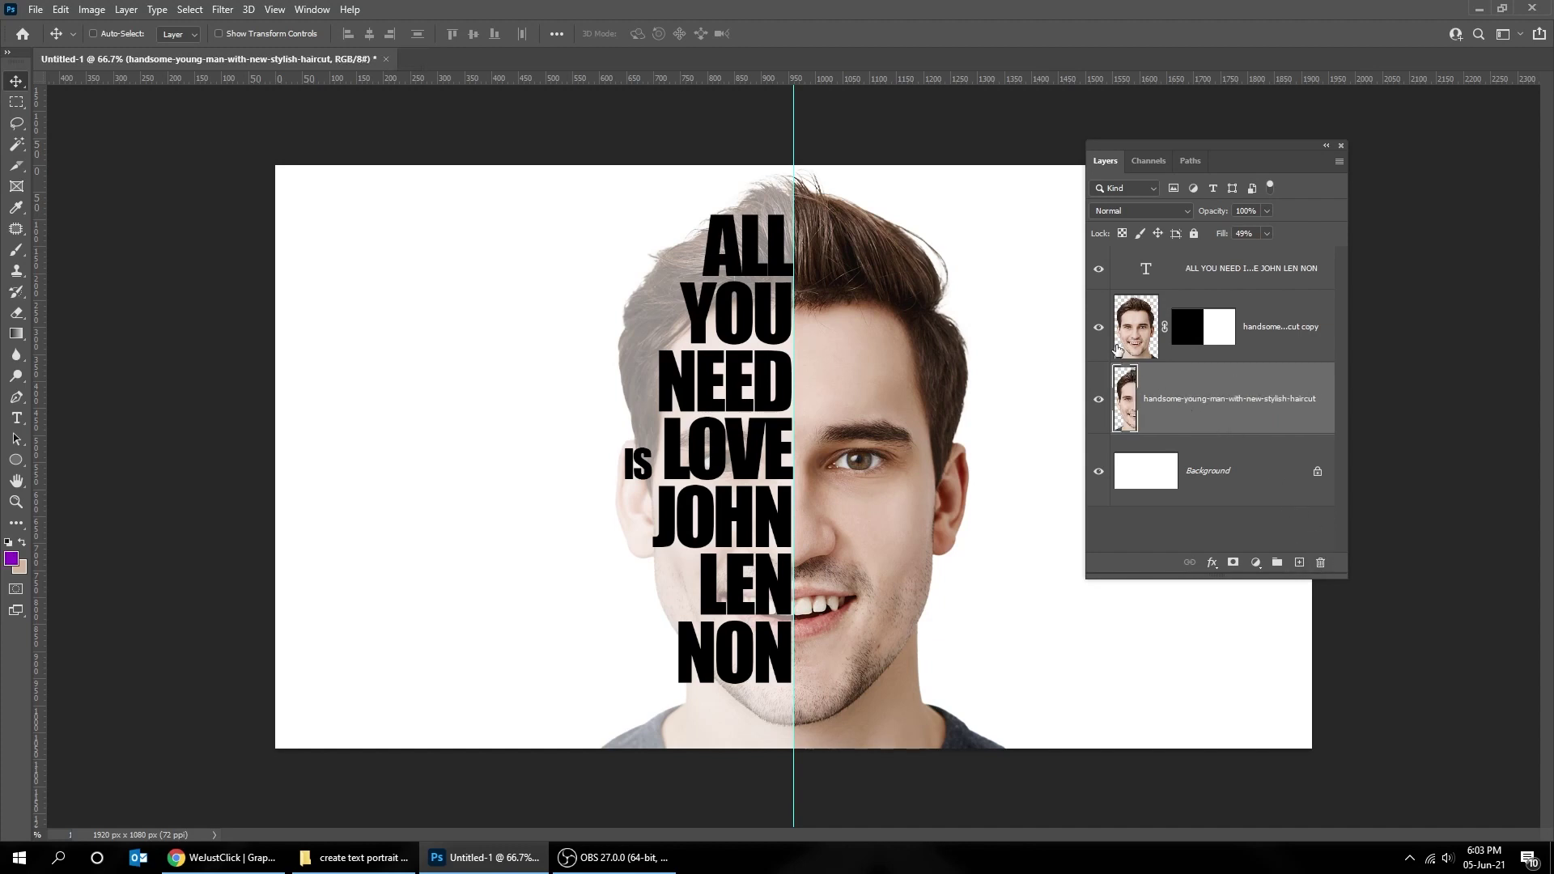
left_click(1203, 338)
left_click(1323, 565)
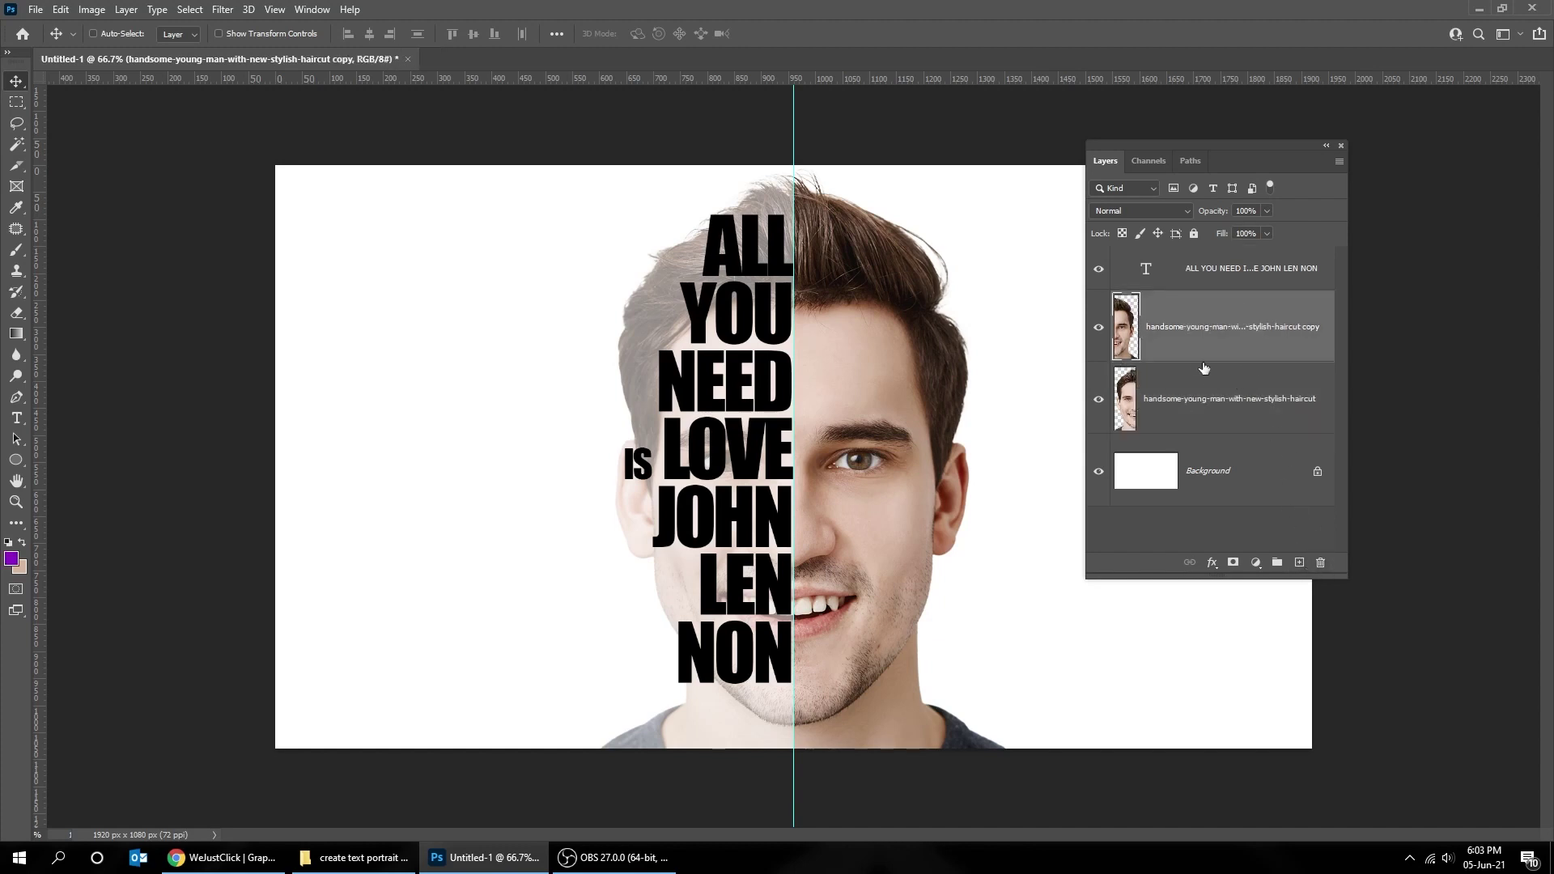
Toggle each half-face layer's visibility to check the result, then select the left-half layer
left_click(1099, 327)
left_click(1099, 327)
left_click(1099, 402)
left_click(1098, 402)
left_click(1169, 403)
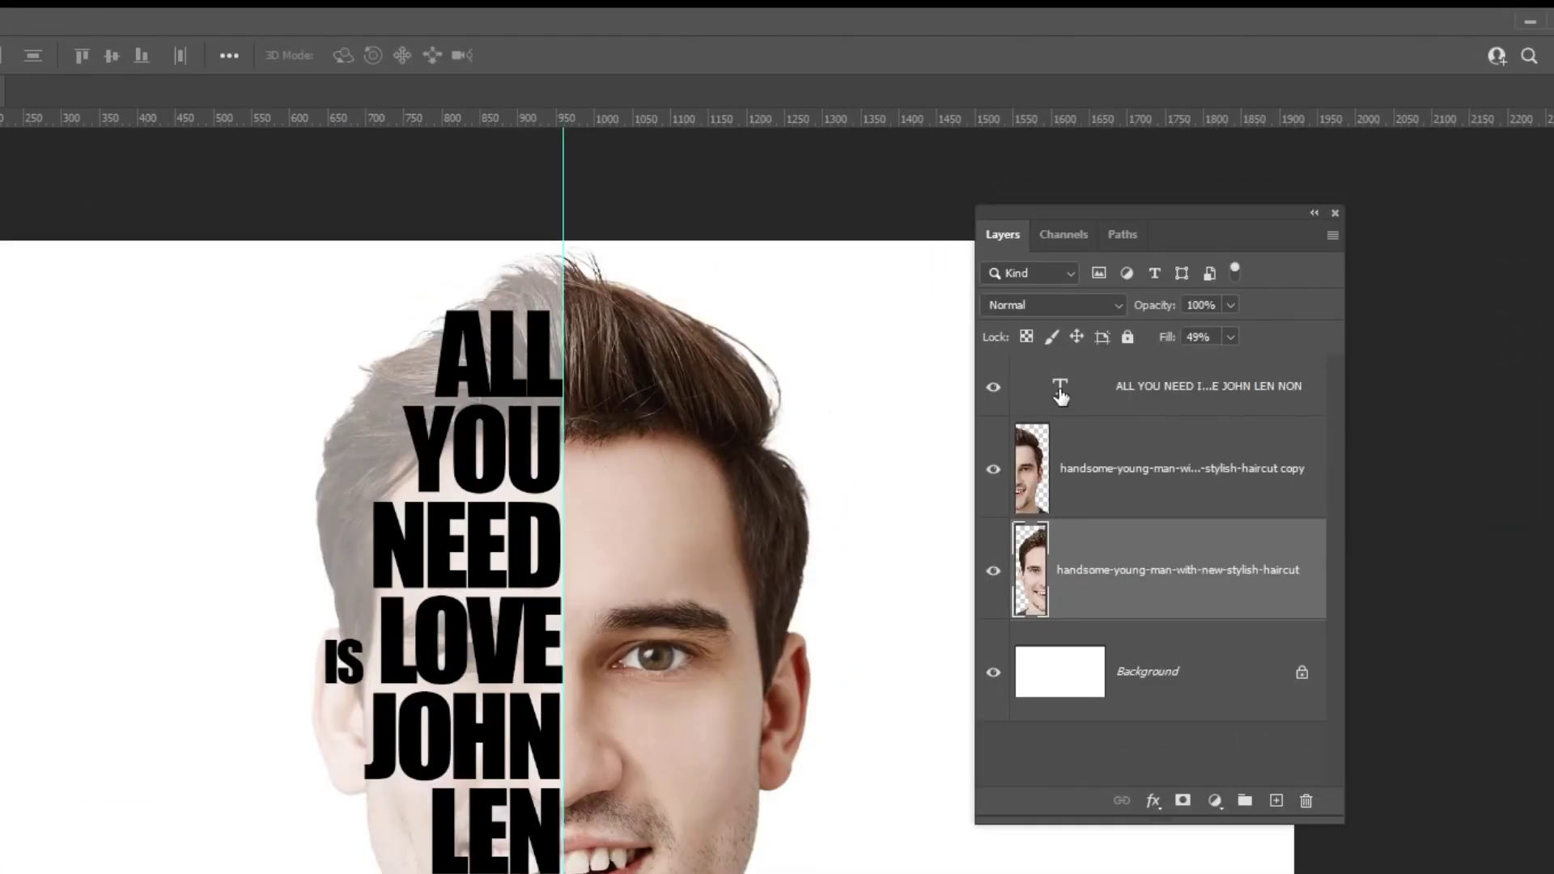
Load the quote's letter shapes as a selection and mask the left-half face layer with them
left_click(1060, 394)
right_click(1060, 394)
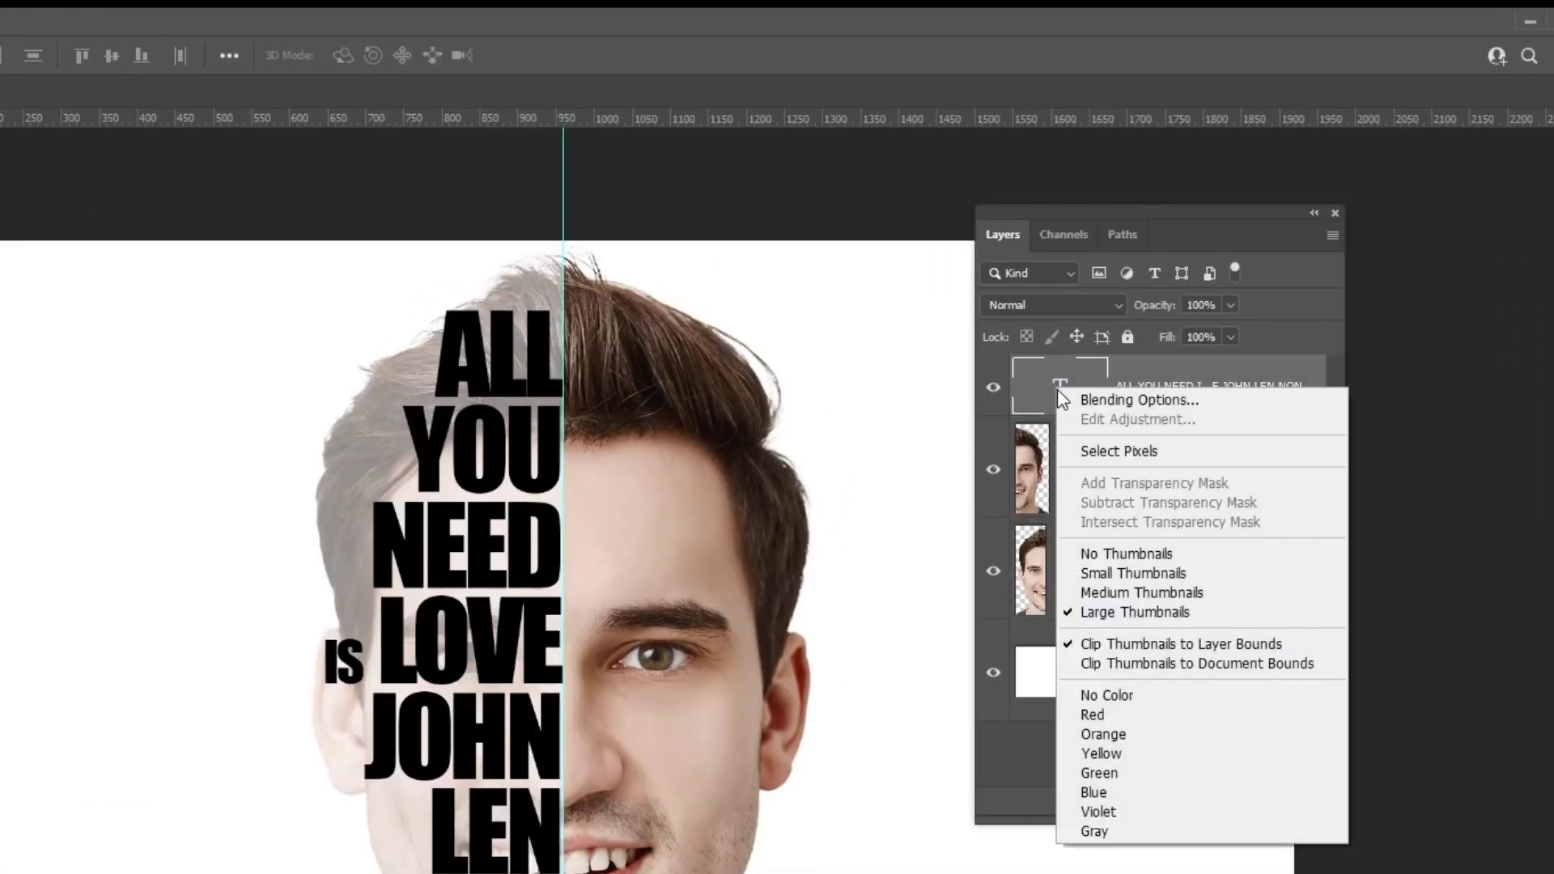
left_click(1101, 450)
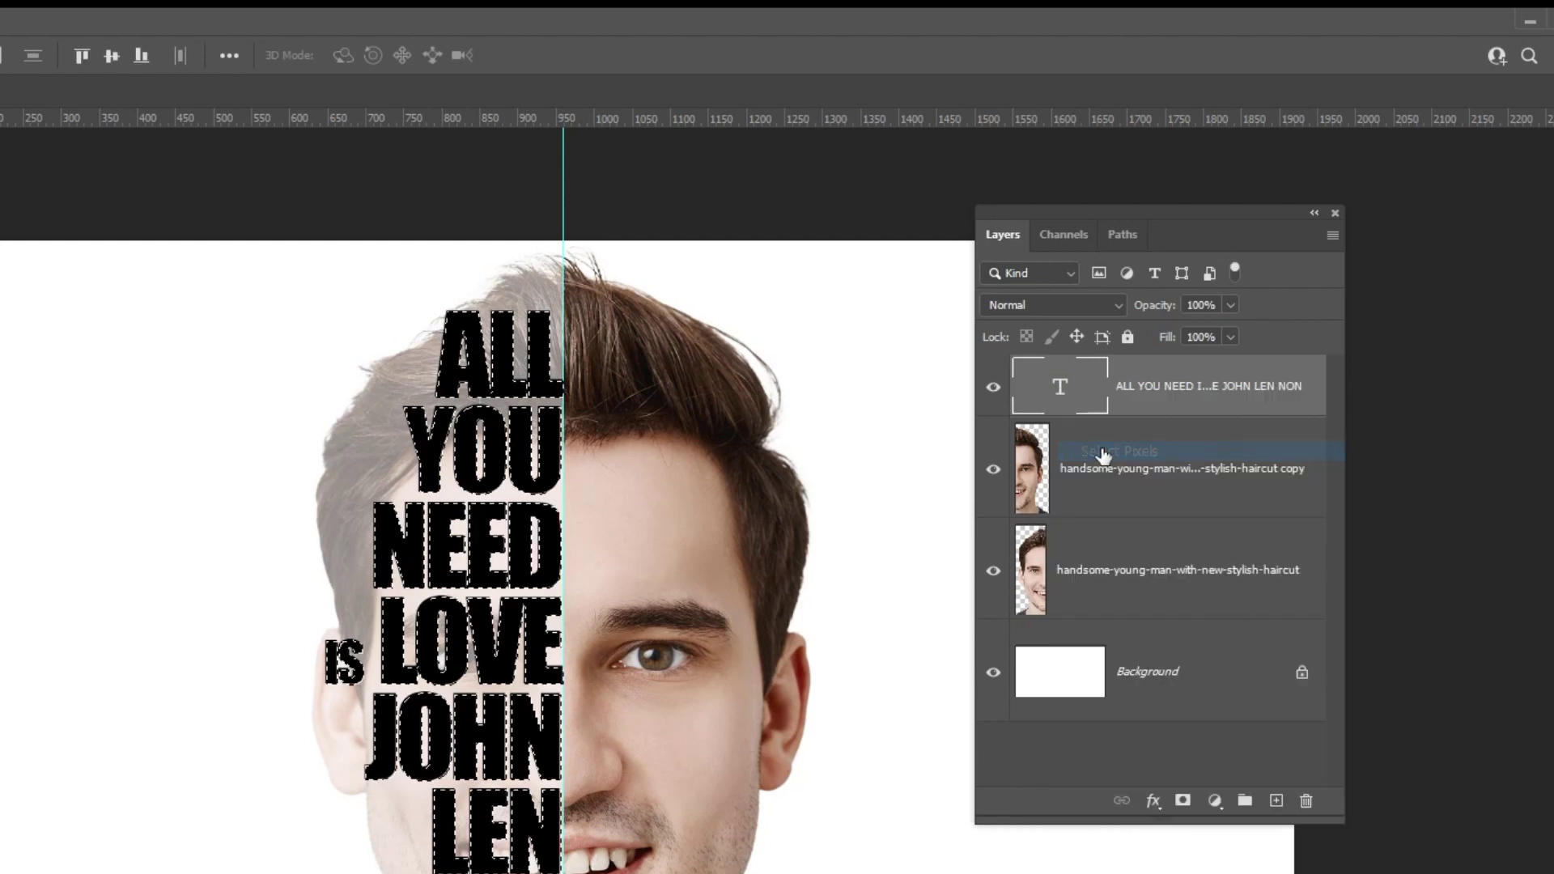
left_click(992, 386)
left_click(1130, 589)
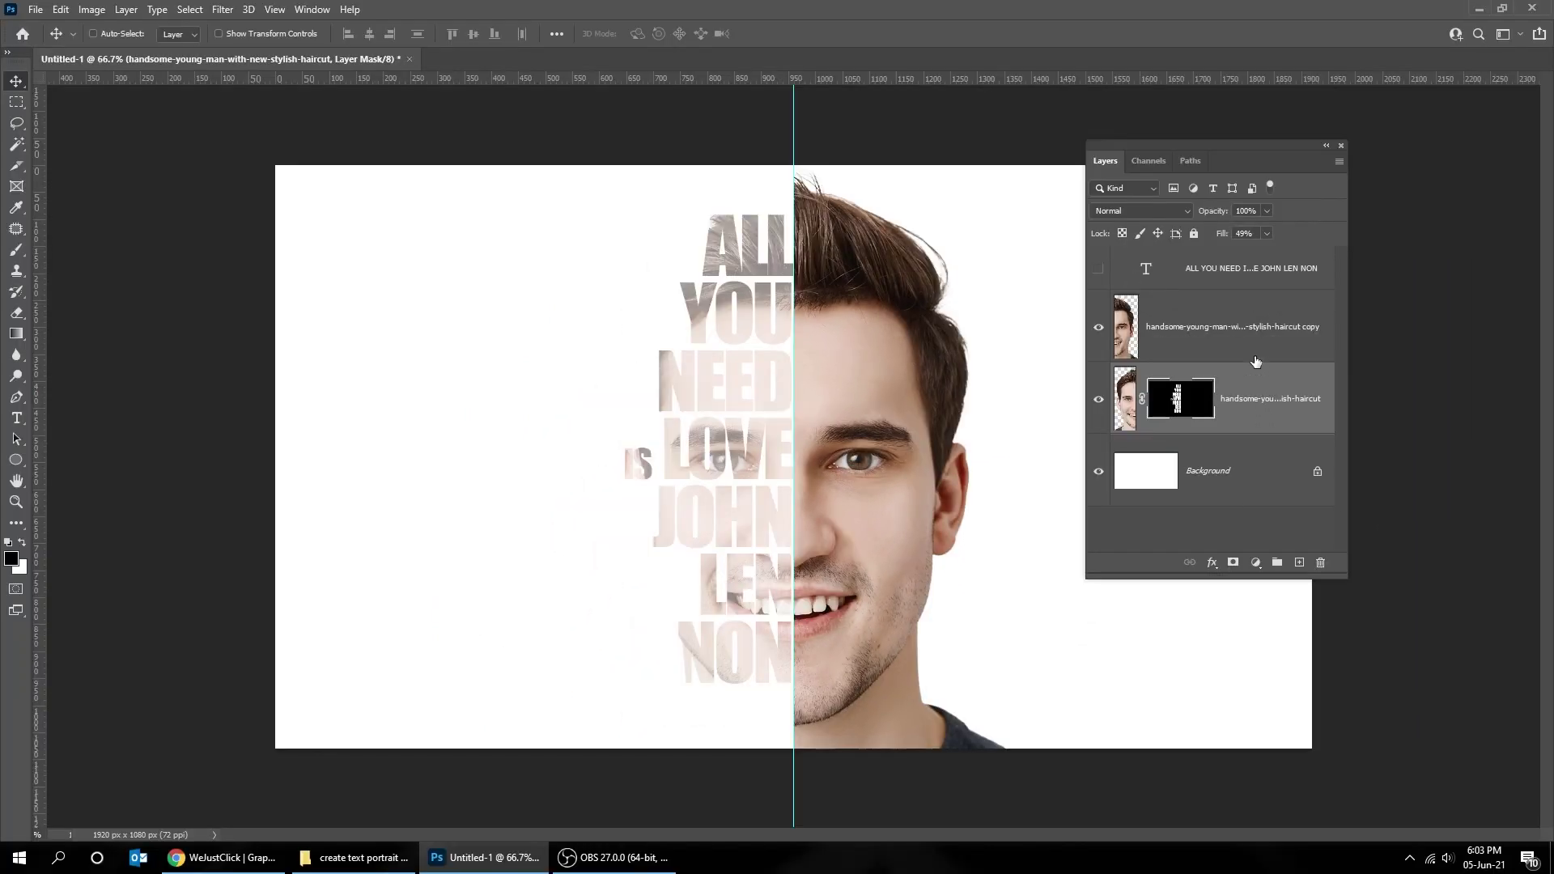
Show the quote text again and lower its Fill to about 51%
left_click(1104, 271)
left_click(1204, 272)
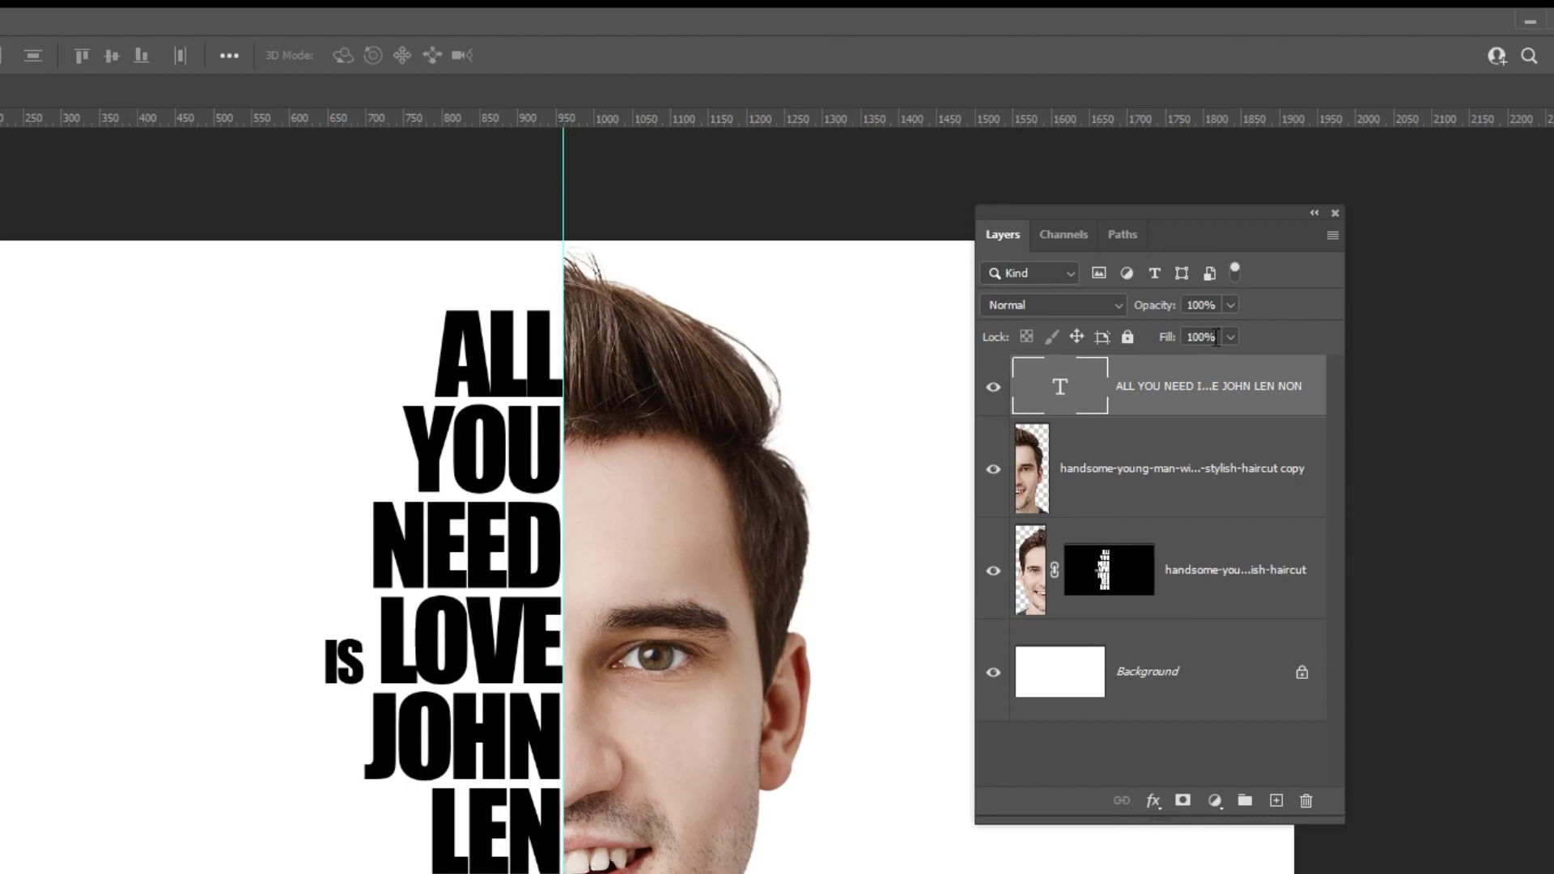
left_click(1230, 336)
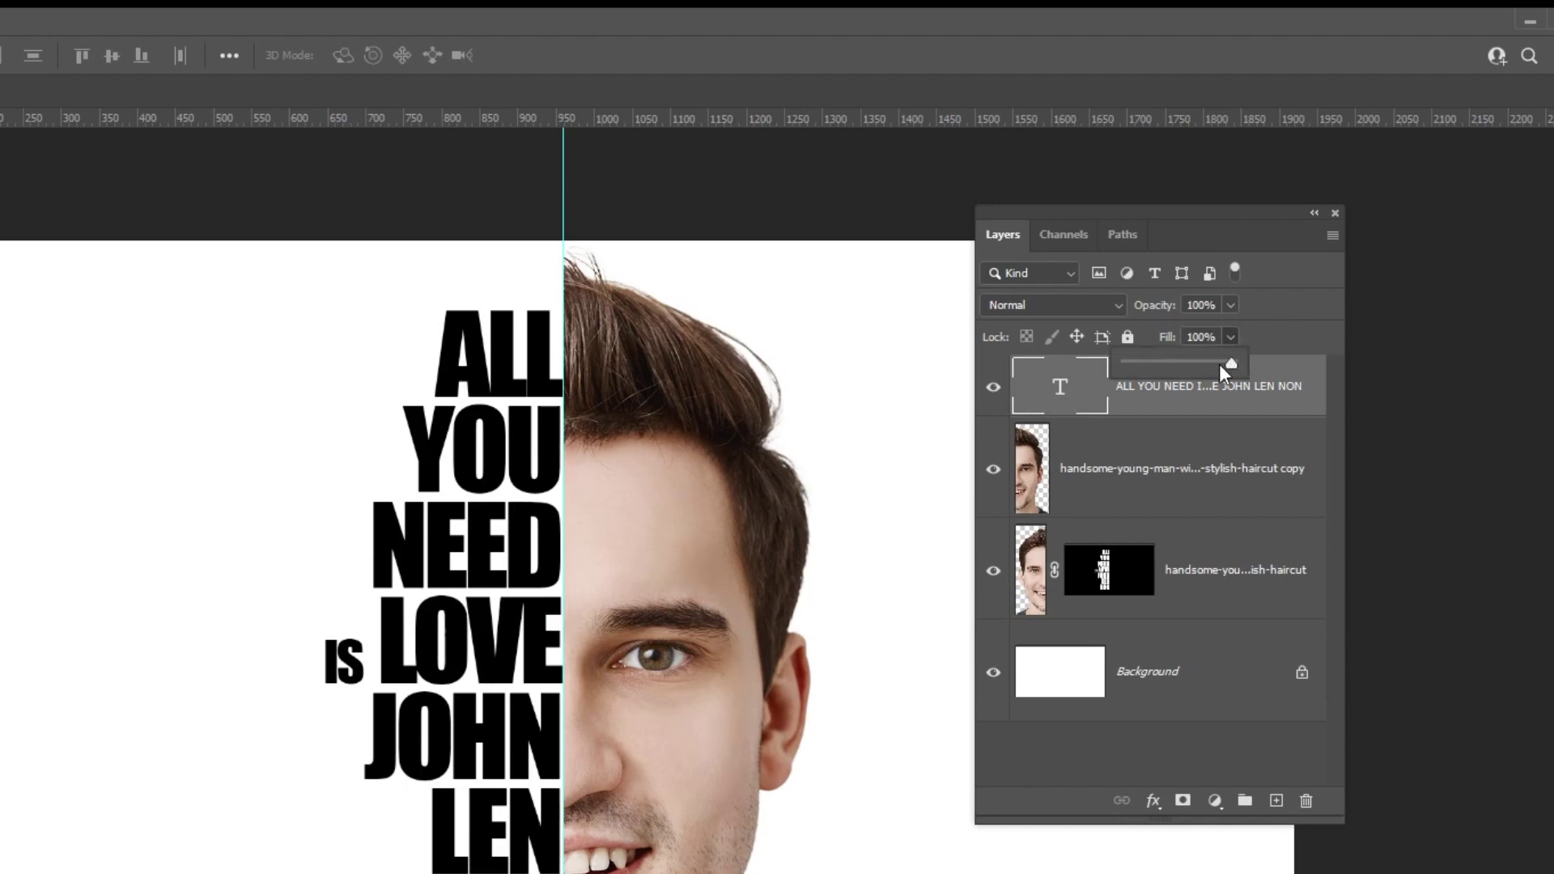
left_click_drag(1190, 367, 1158, 364)
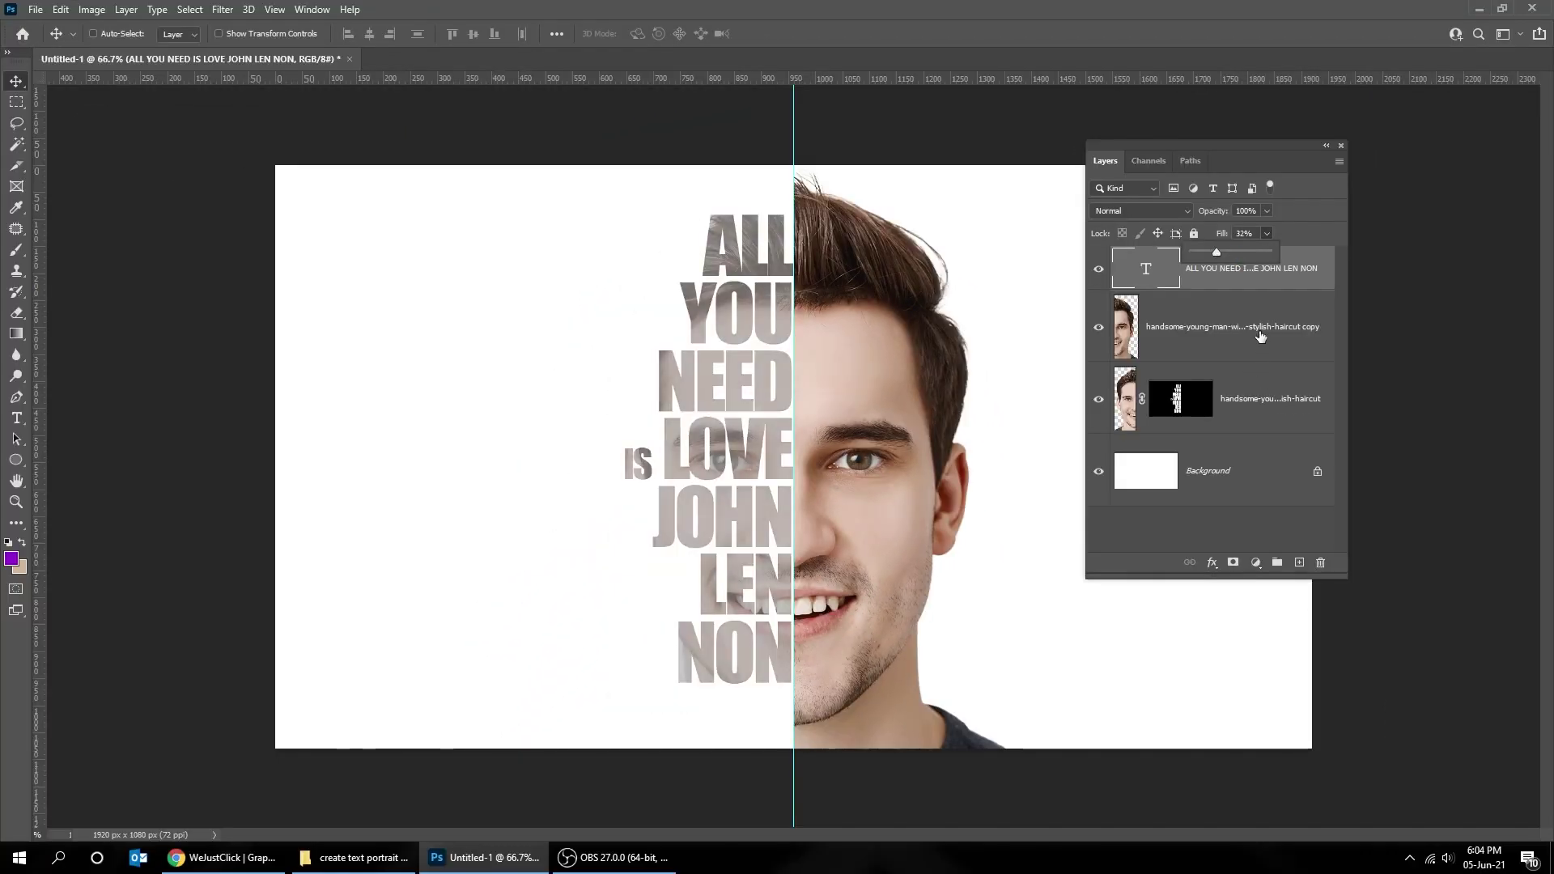
left_click(1259, 336)
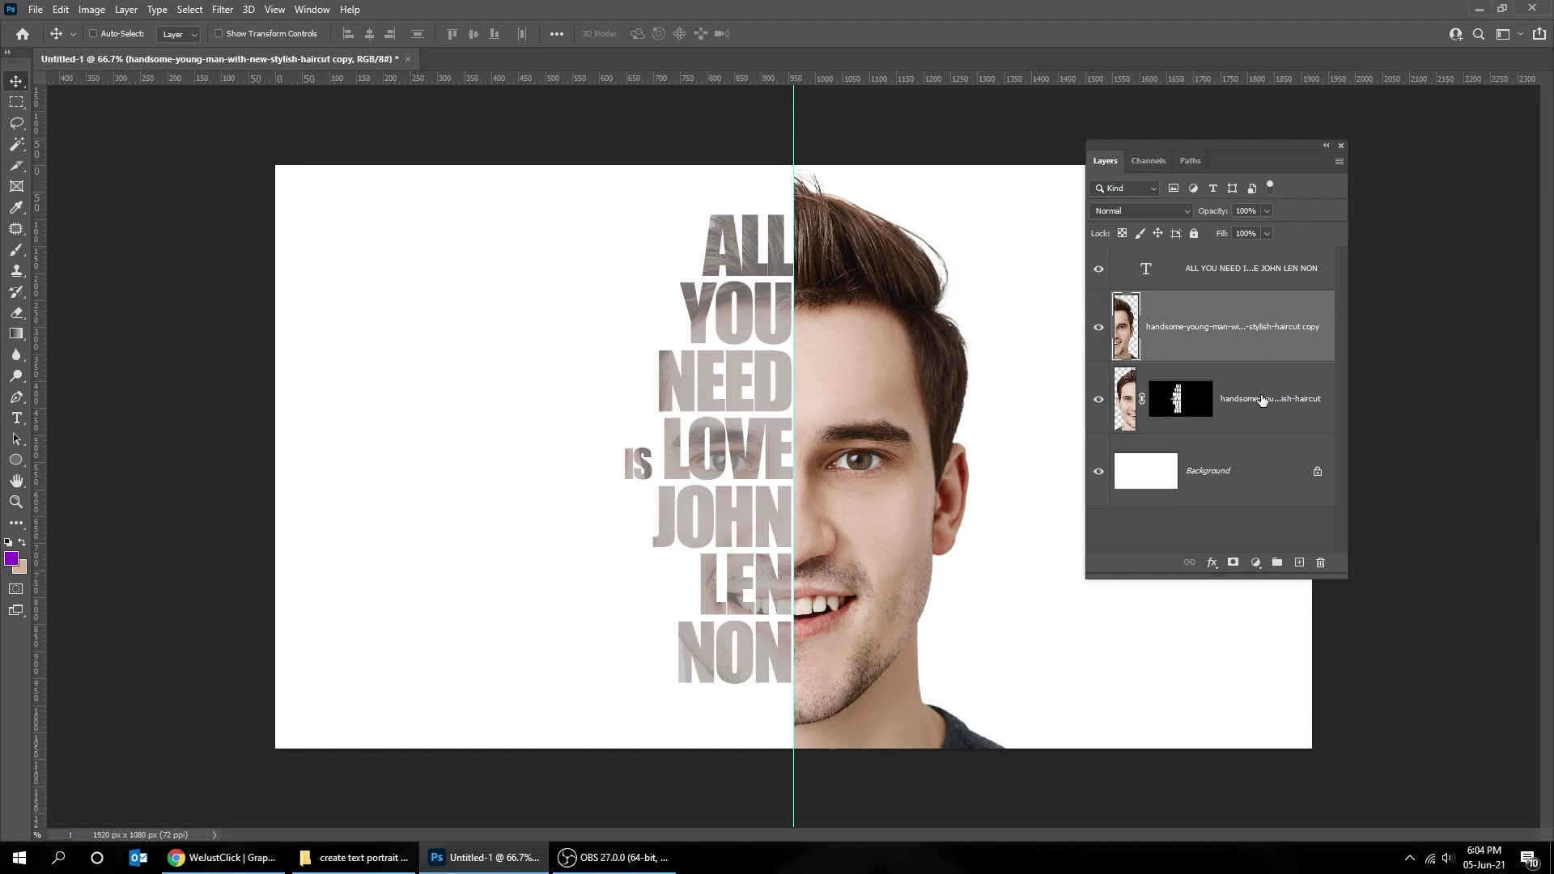
left_click(1260, 400)
Group both face layers as 'man', colour-tag the group yellow, and expand it
left_click(1254, 342, "ctrl")
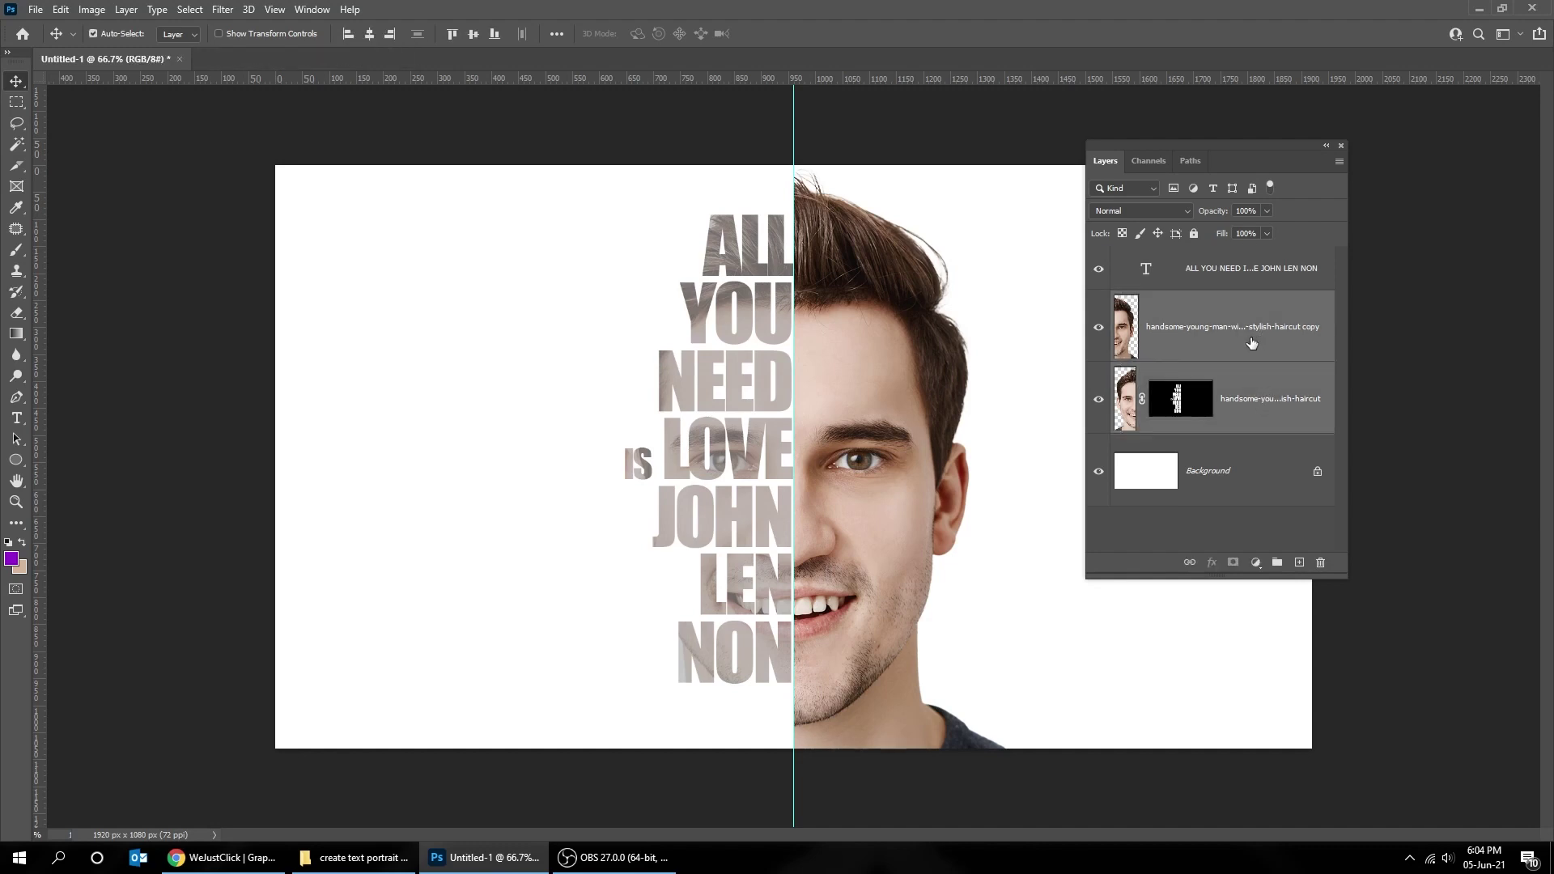
key("ctrl+g")
double_click(1154, 303)
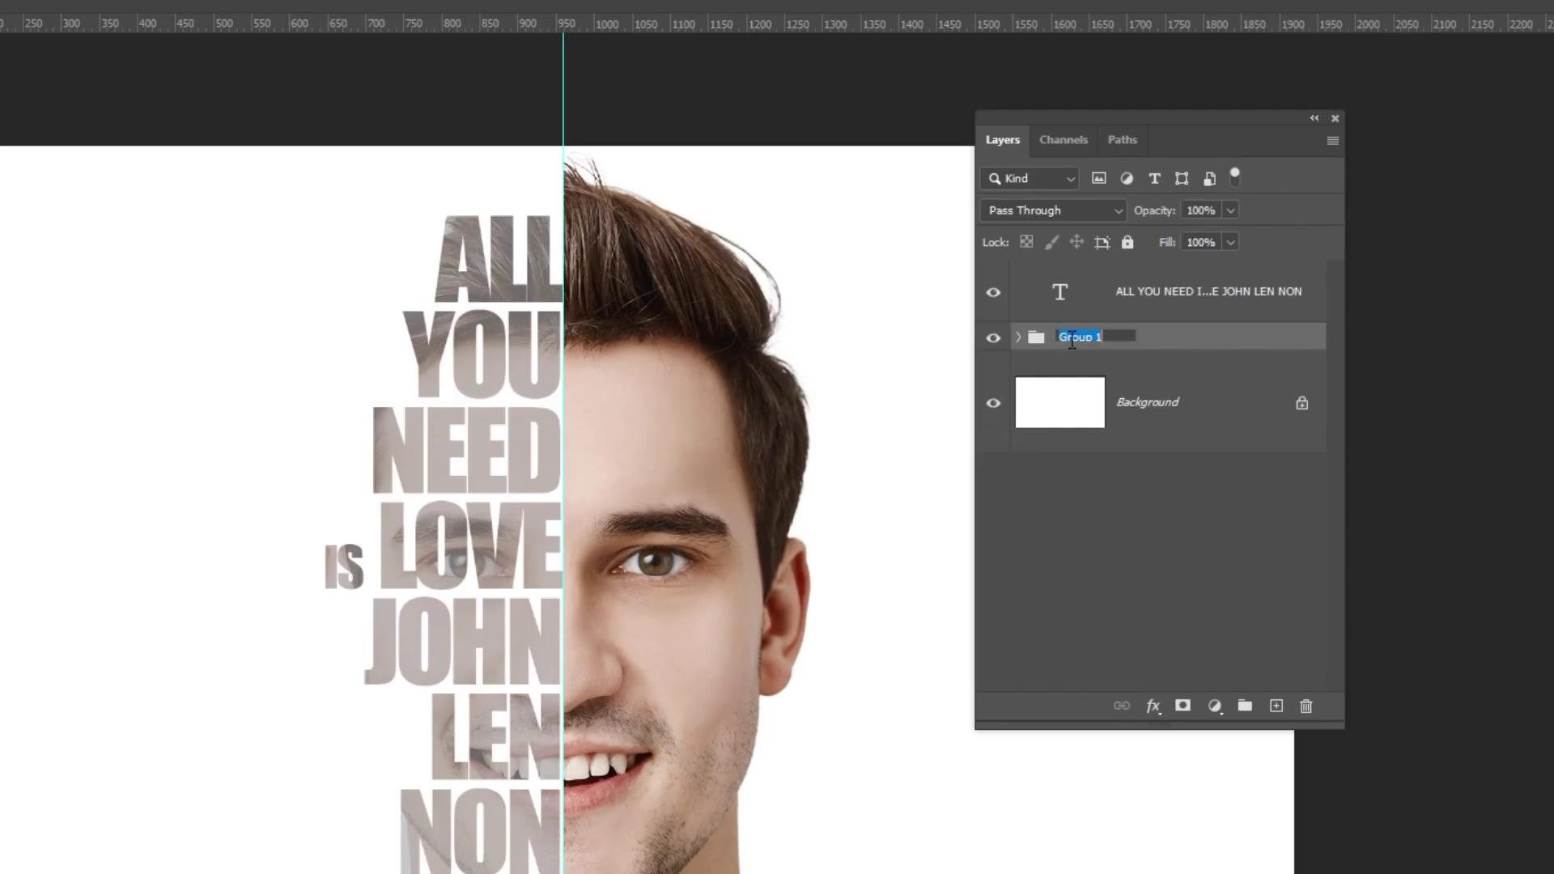
key("Return")
right_click(1036, 341)
left_click(1104, 712)
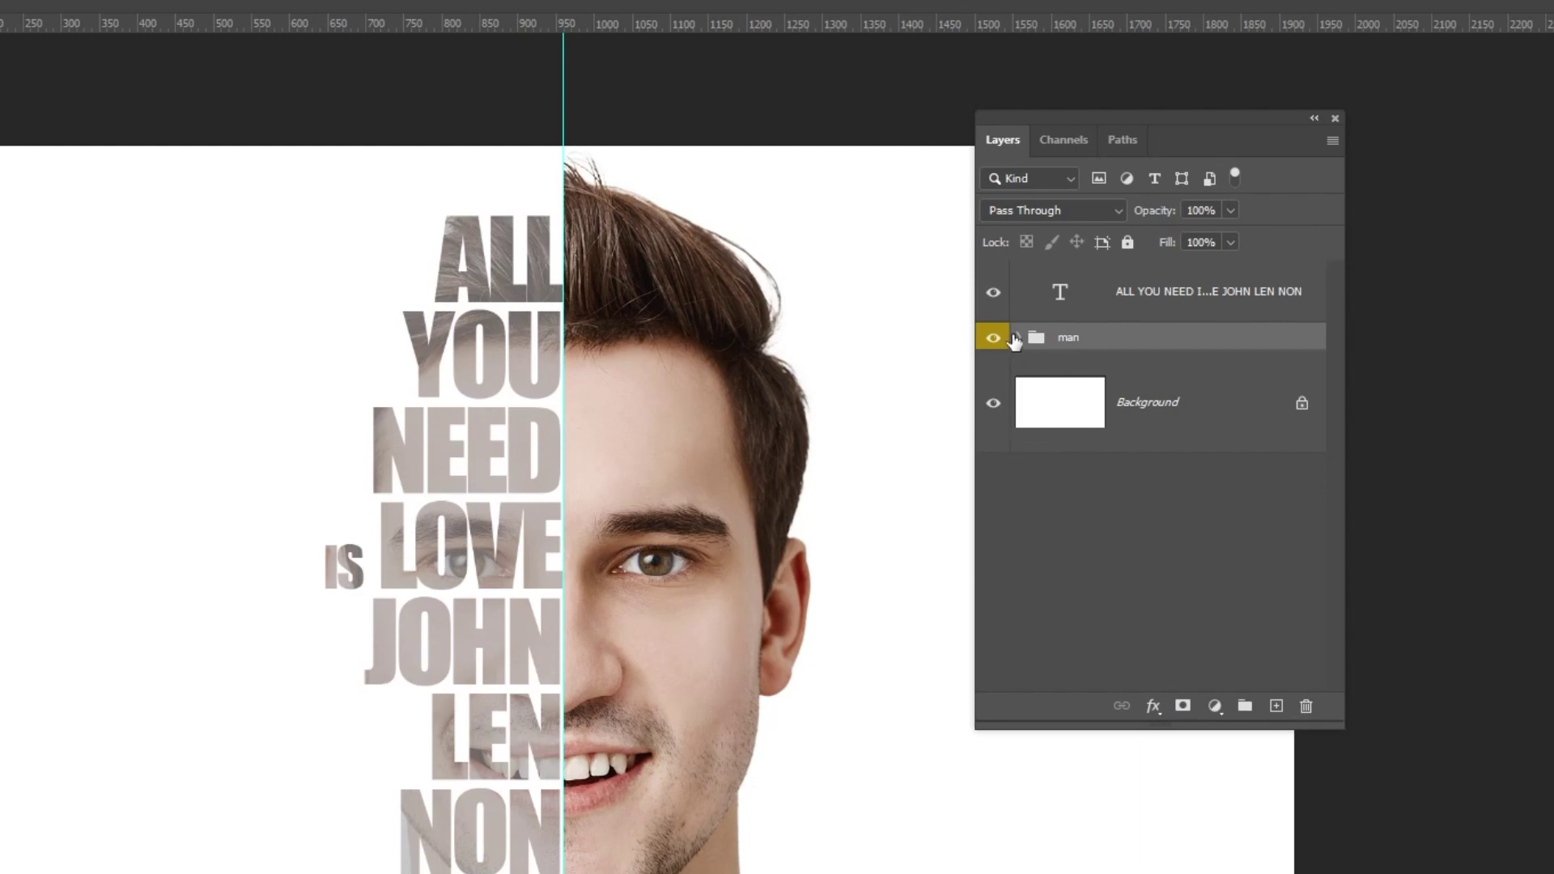
left_click(1018, 337)
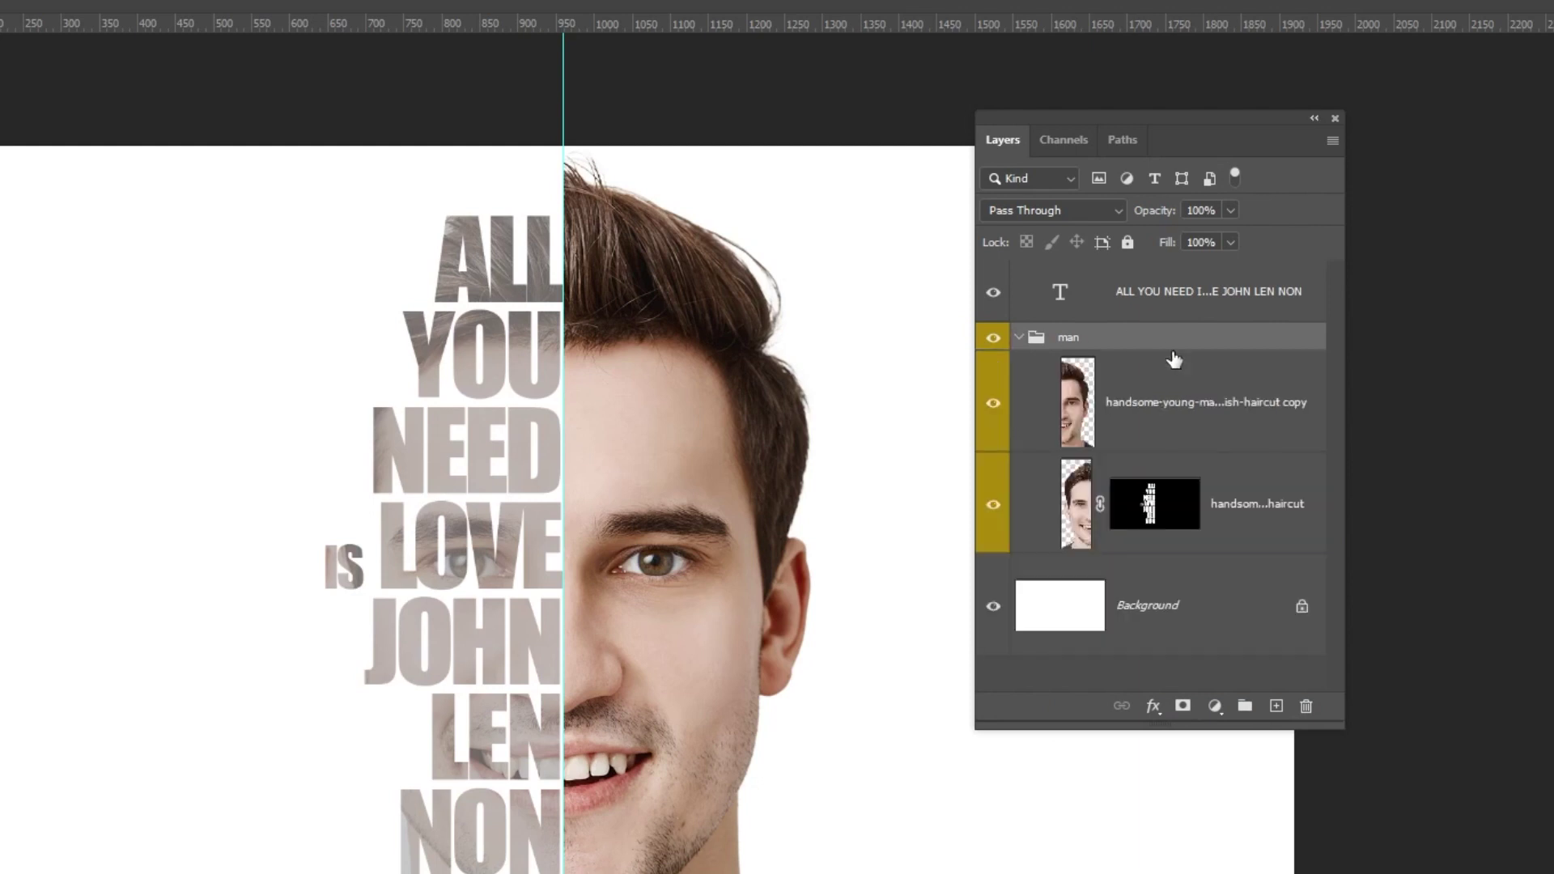
Add a Black & White adjustment above the man group and clip it to the group
left_click(1215, 707)
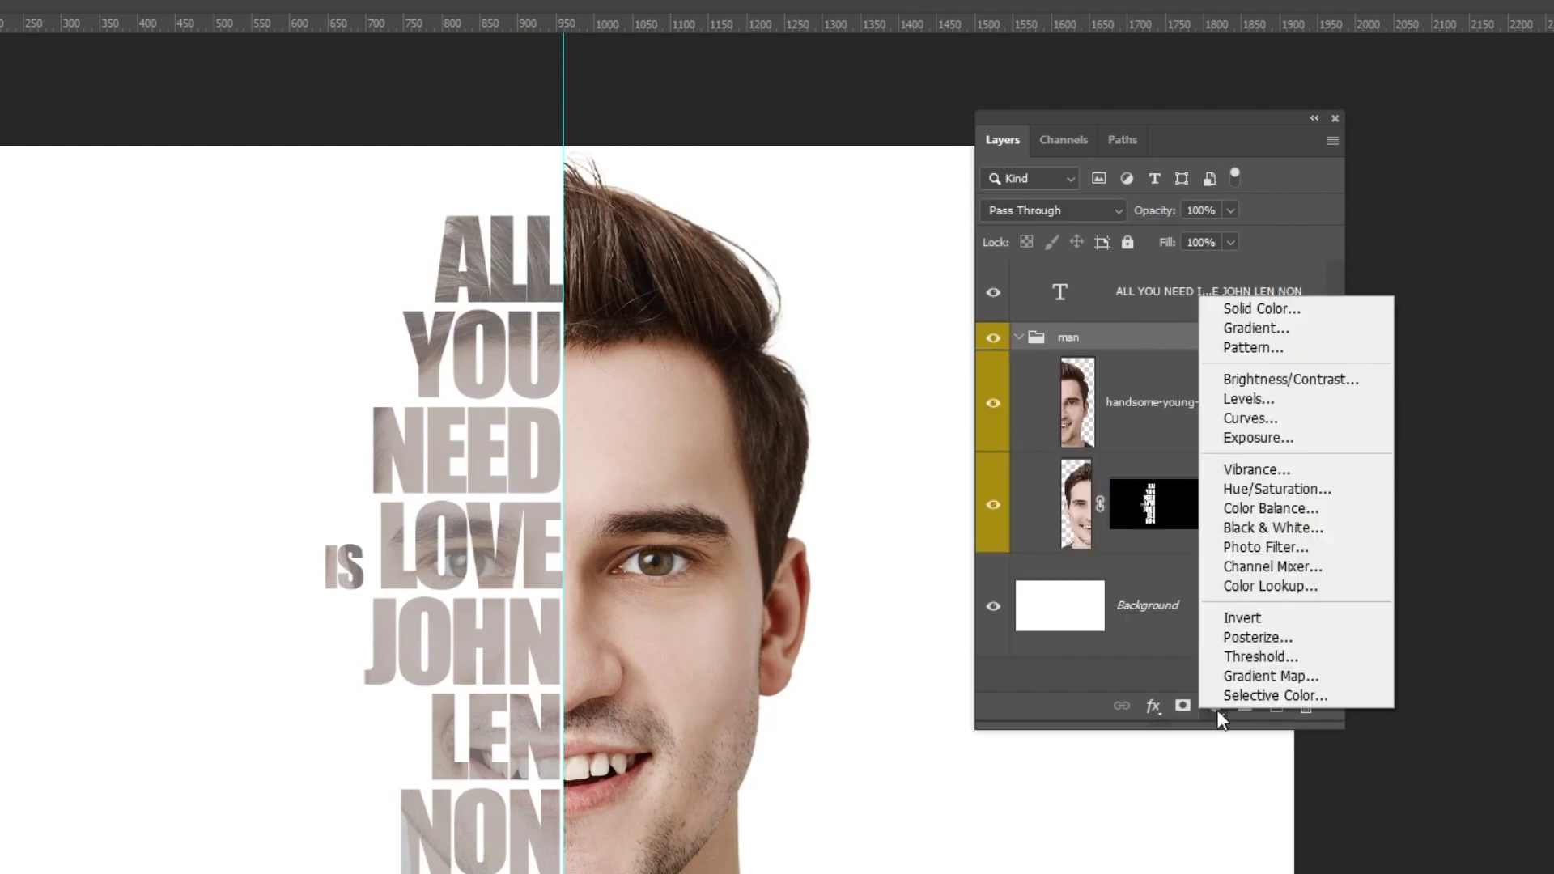
left_click(1311, 527)
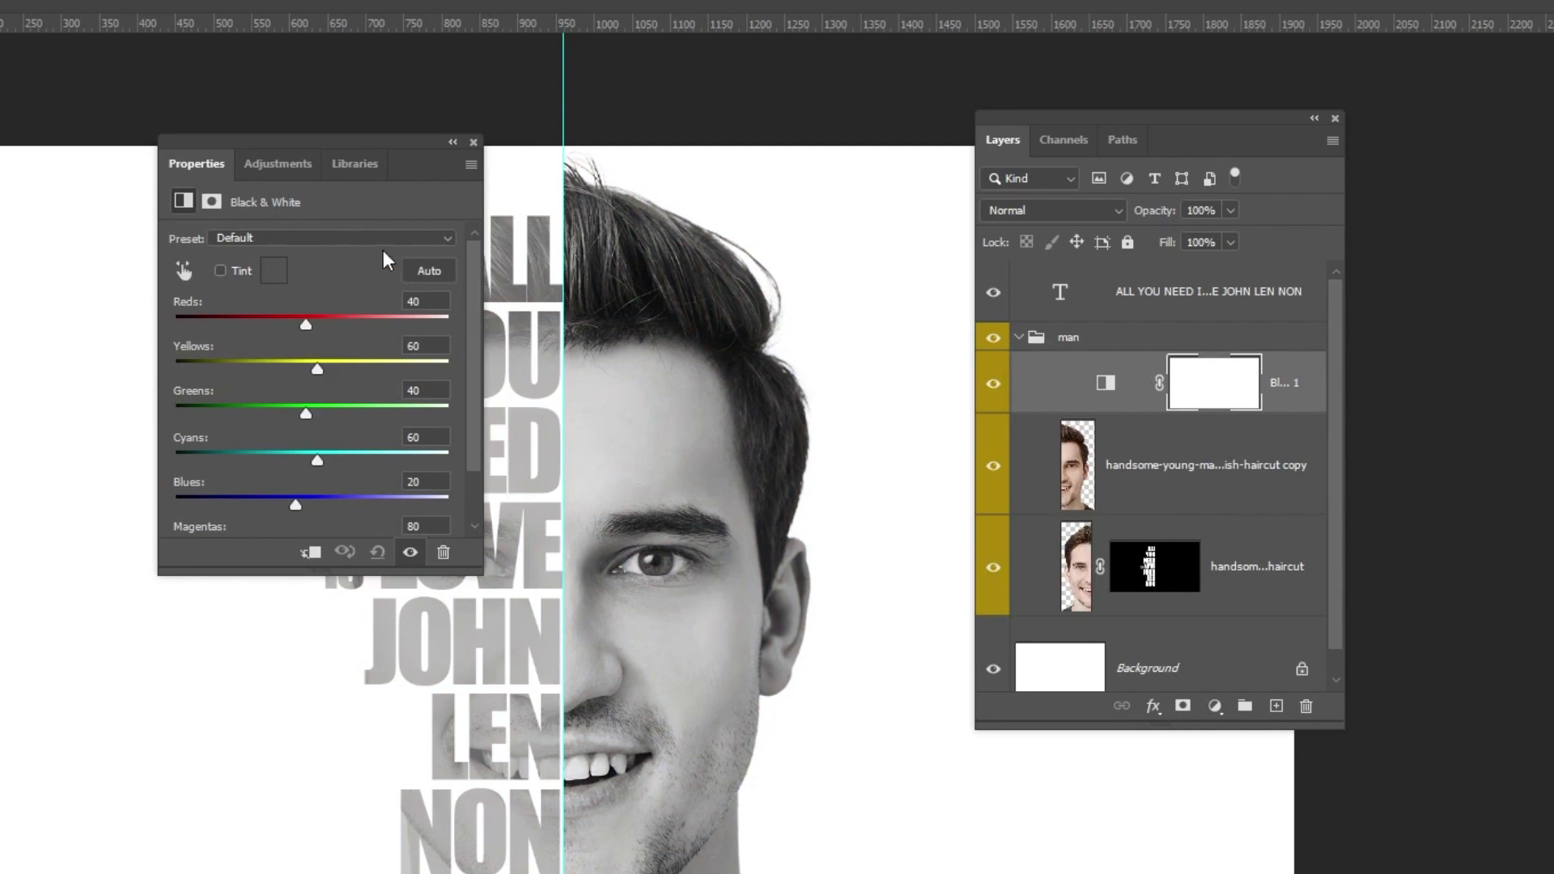
left_click(473, 143)
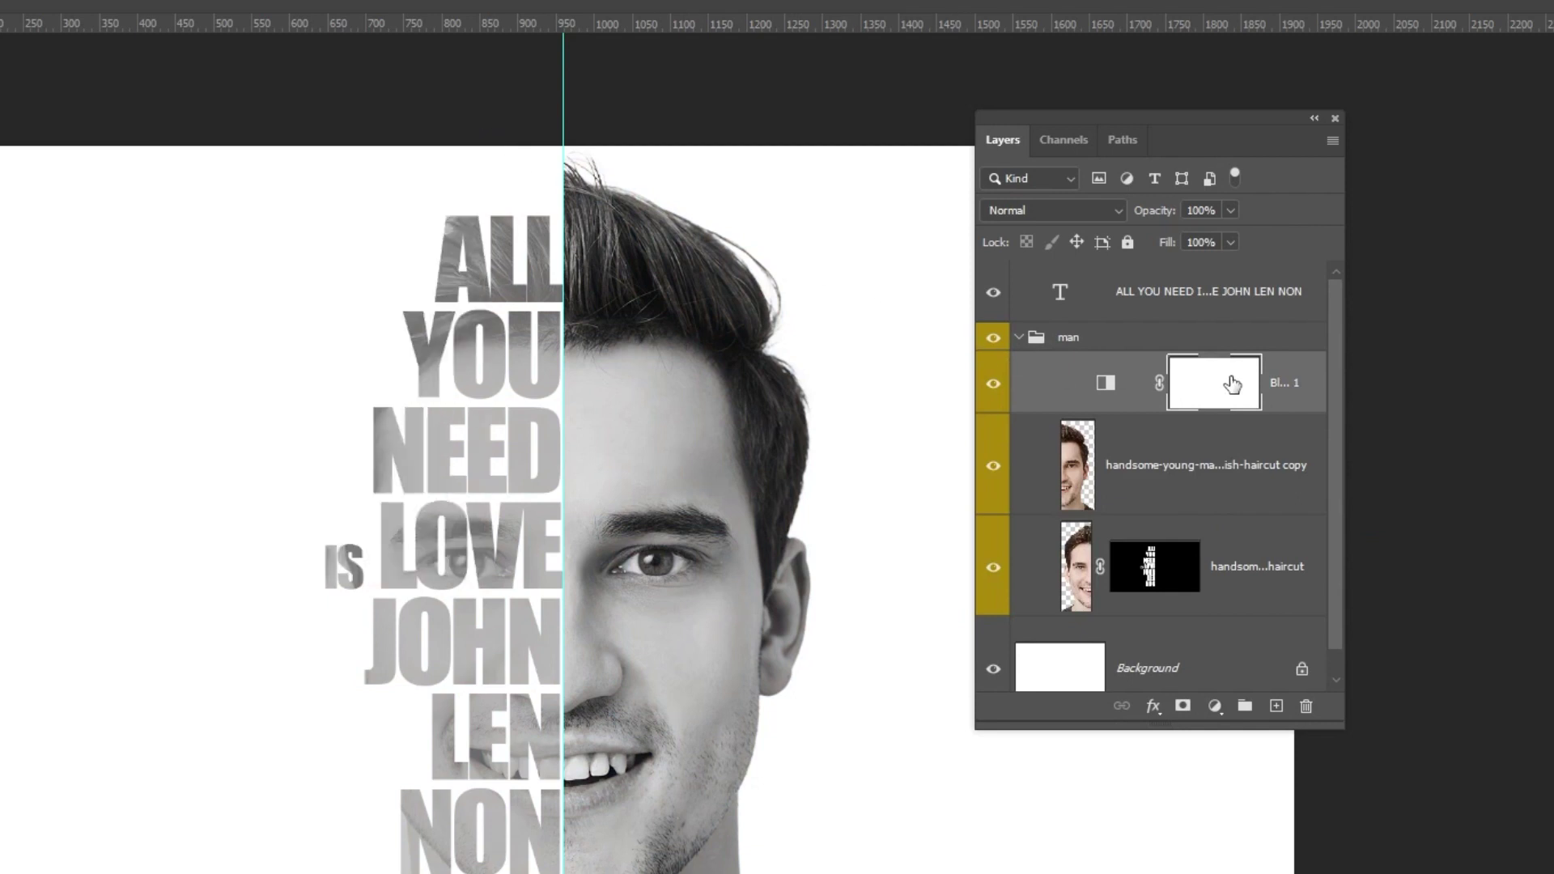
left_click(1270, 381)
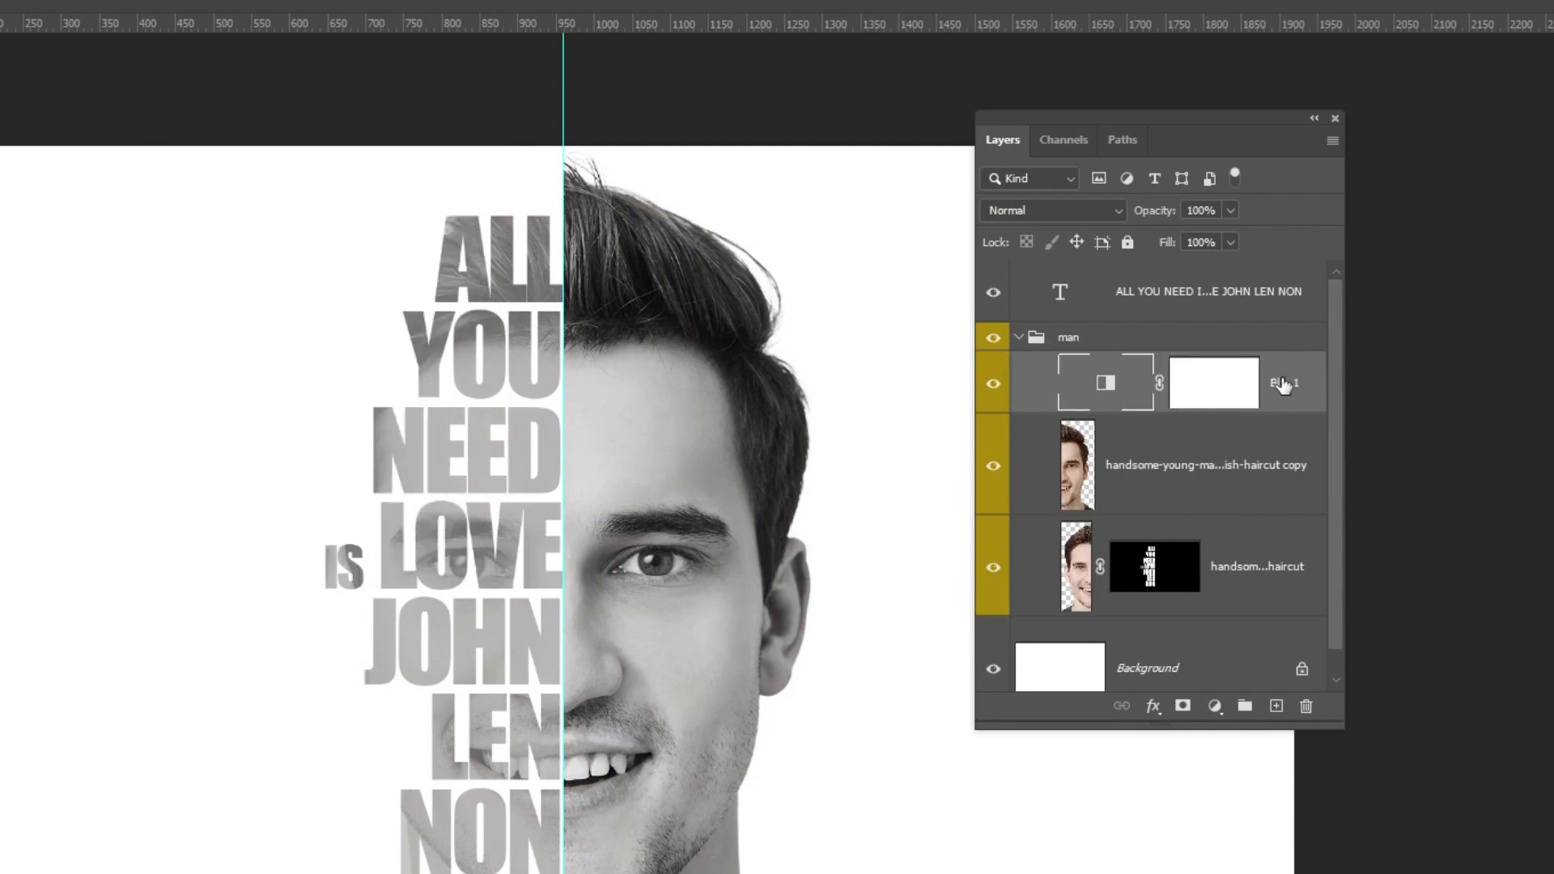
key("ctrl+bracketright")
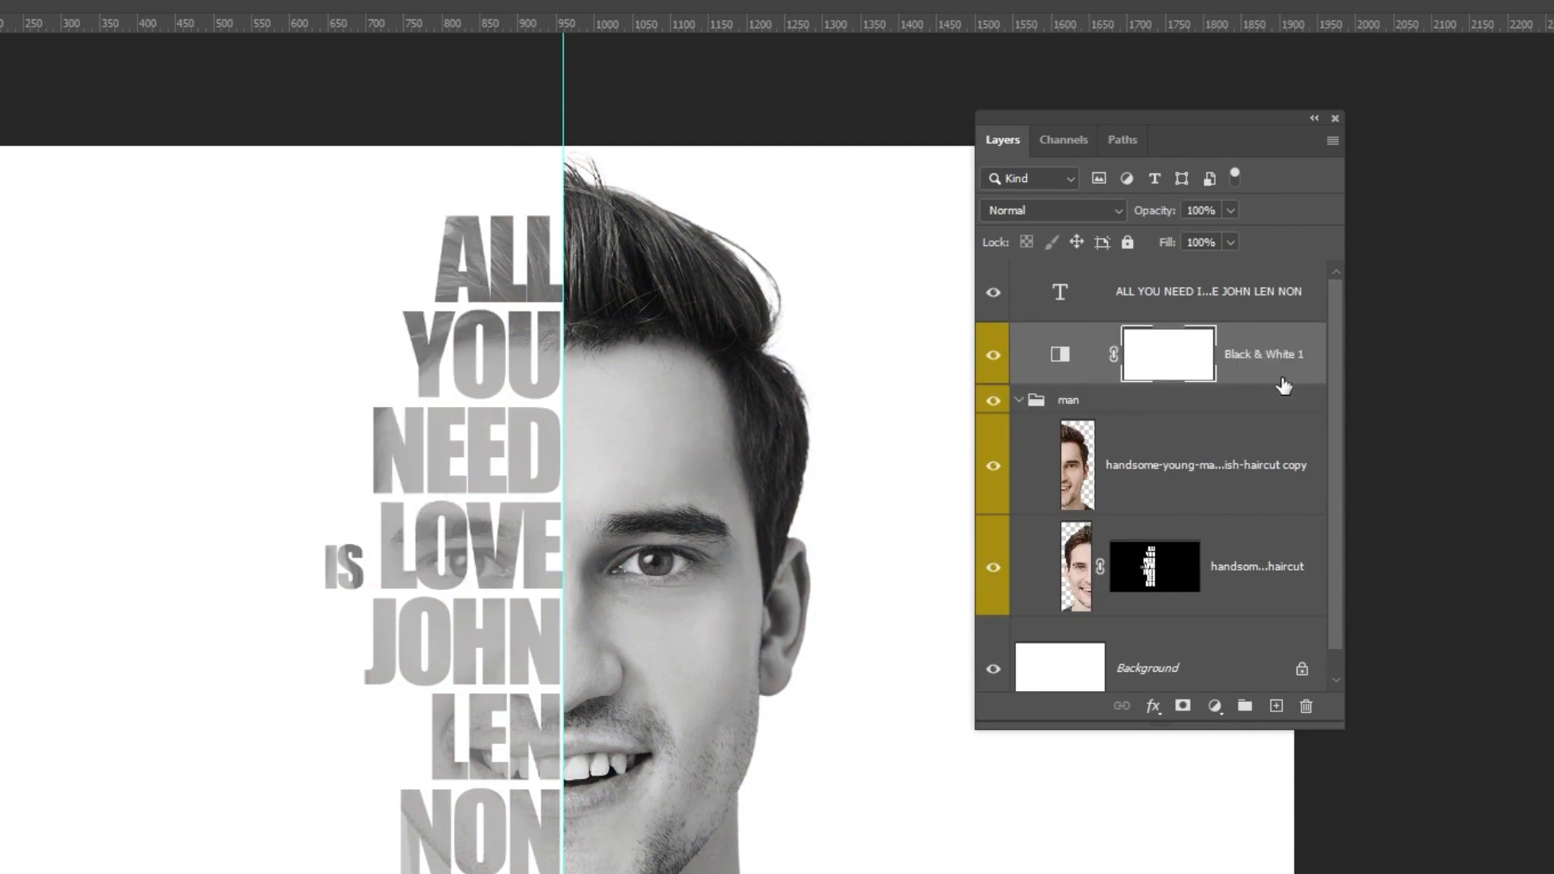
left_click(1019, 400)
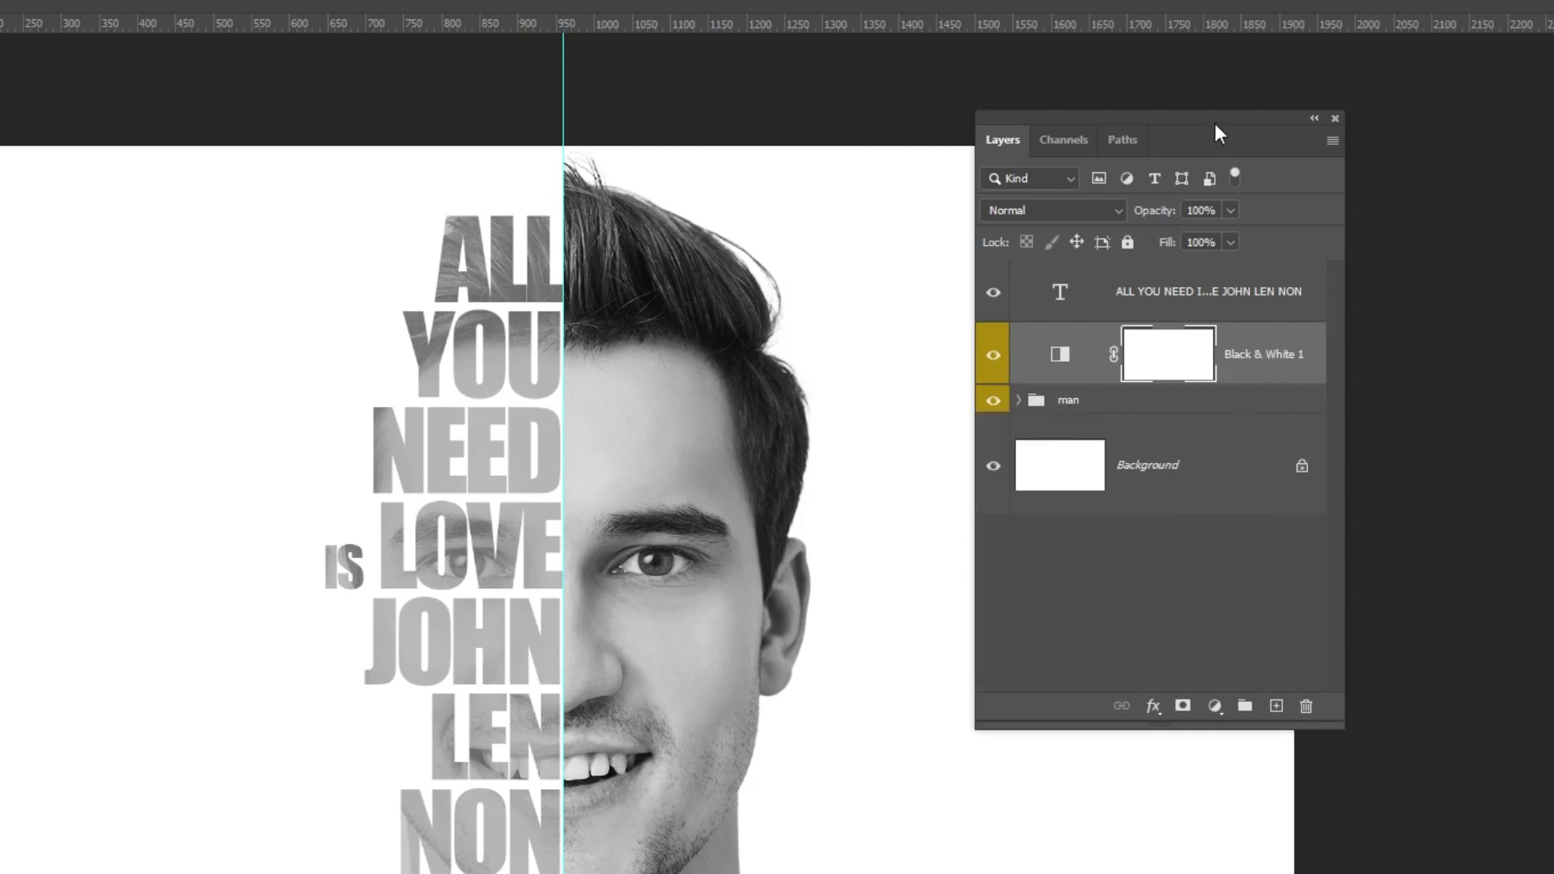
left_click_drag(1215, 123, 1087, 118)
right_click(1115, 366)
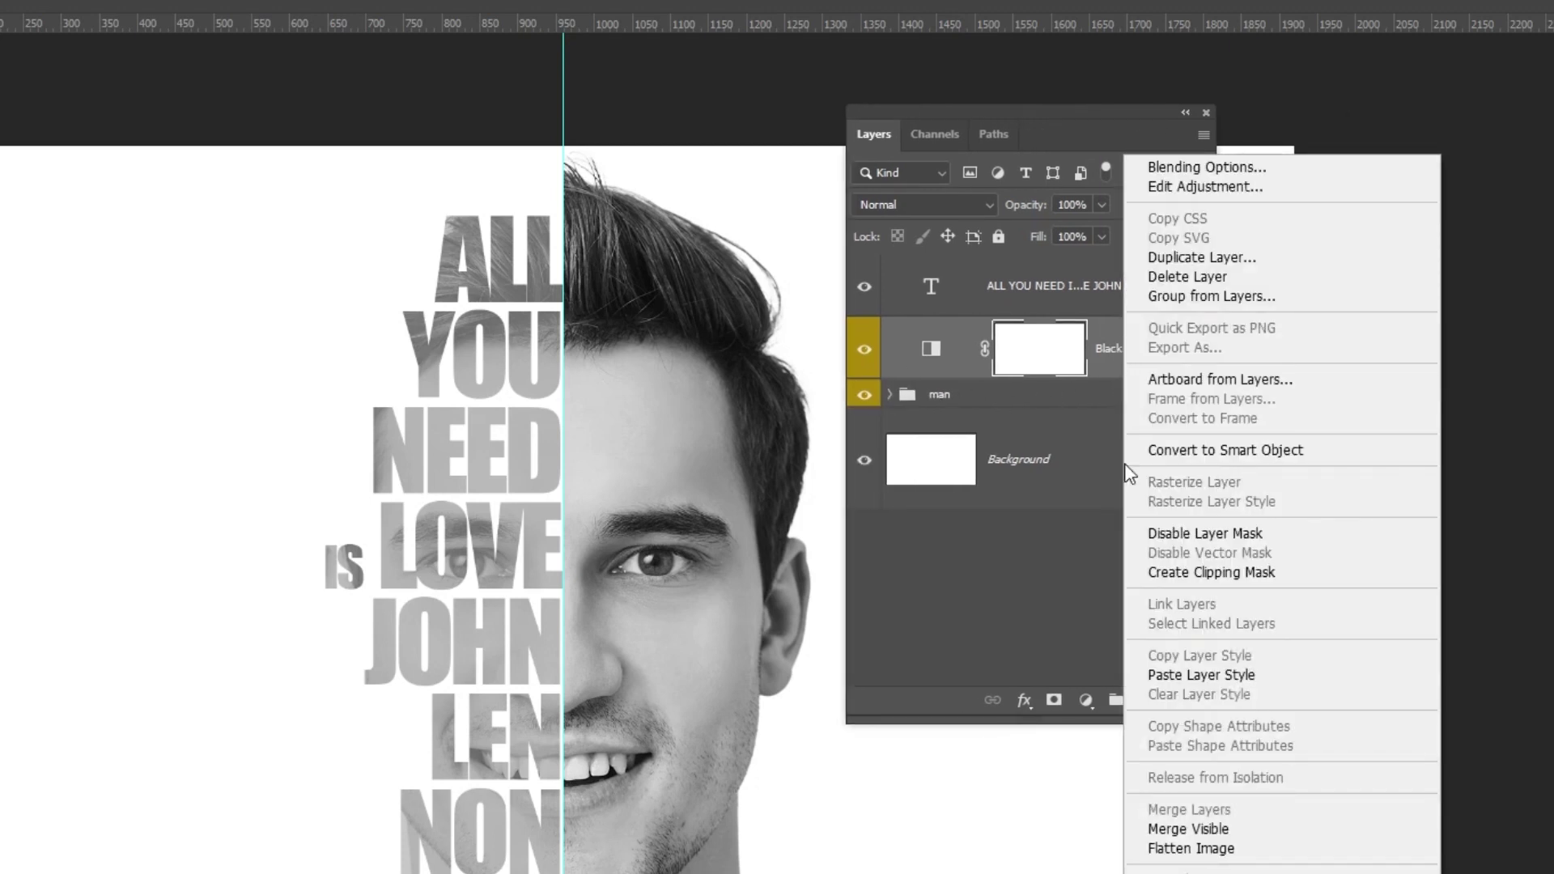
left_click(1168, 570)
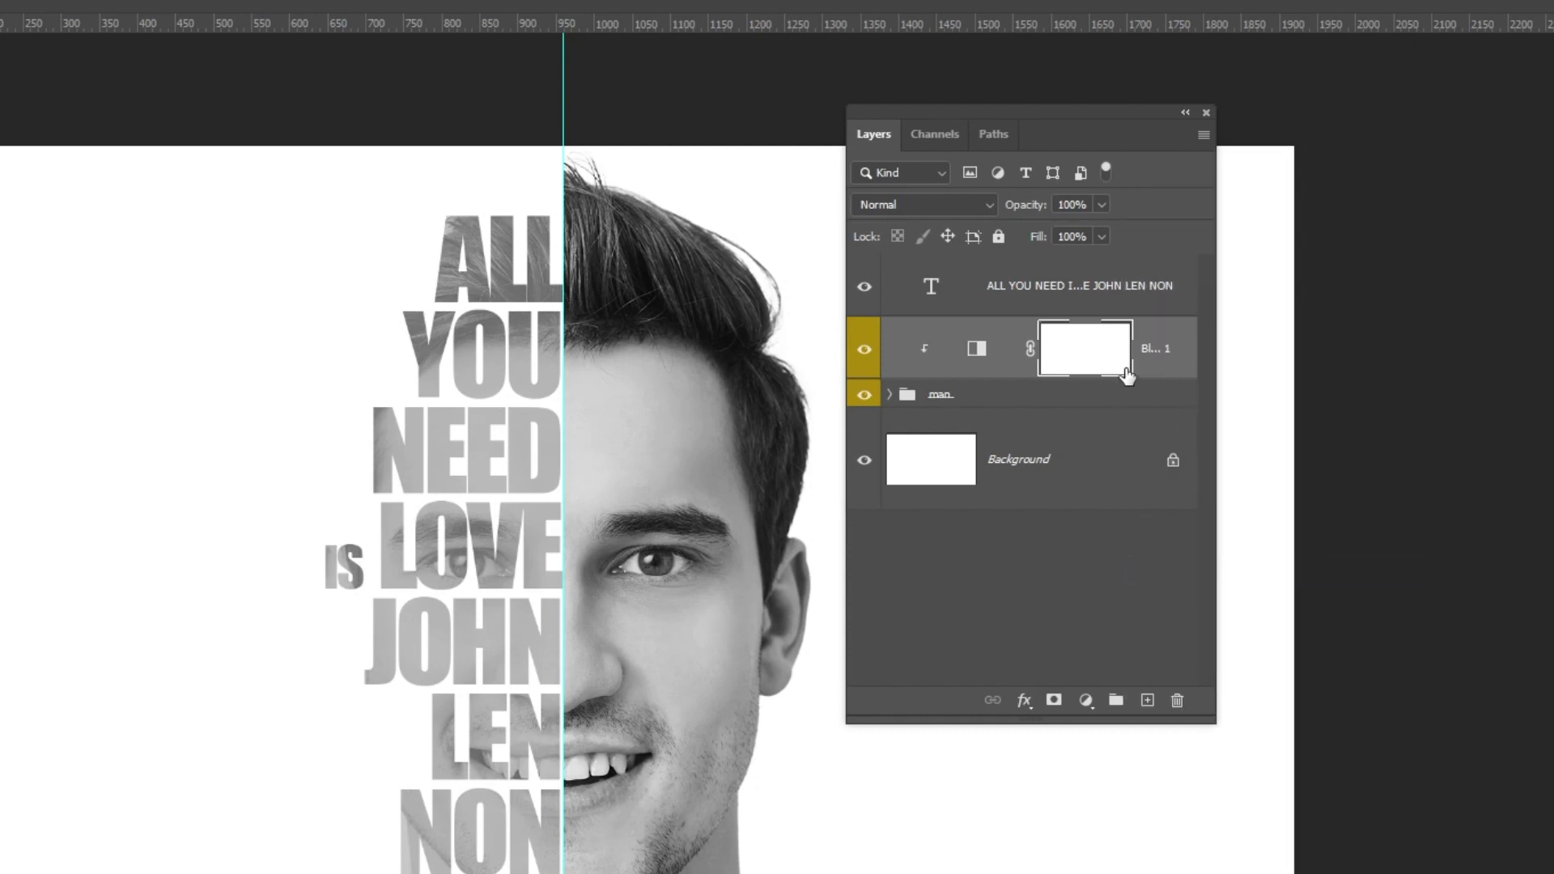
left_click(1085, 700)
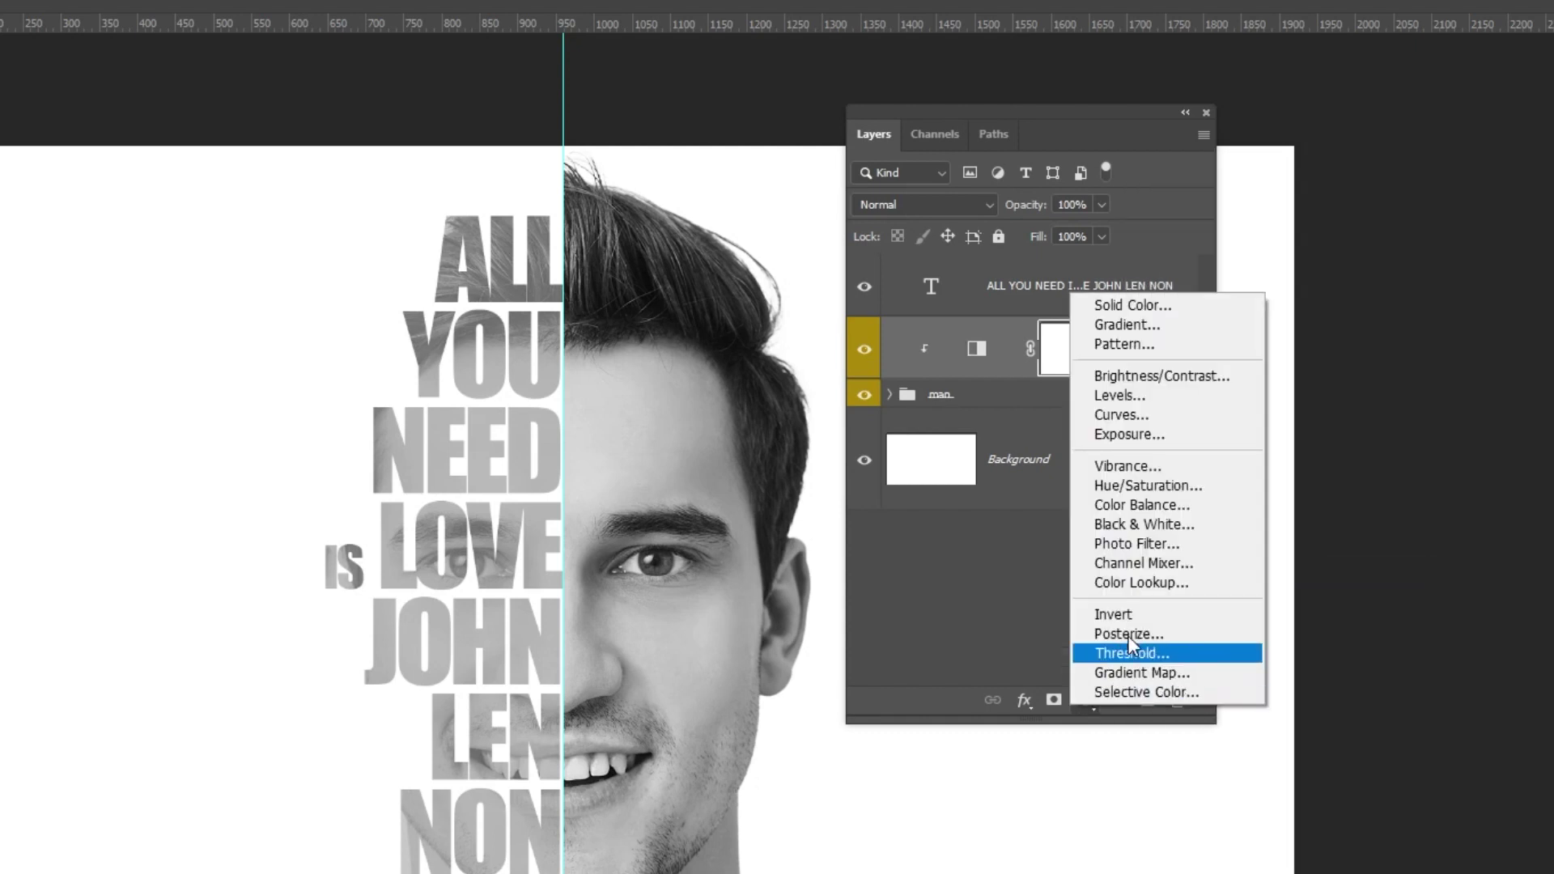
Add a Brightness/Contrast adjustment clipped to the face, with Brightness 25 and Contrast about 92
left_click(1160, 378)
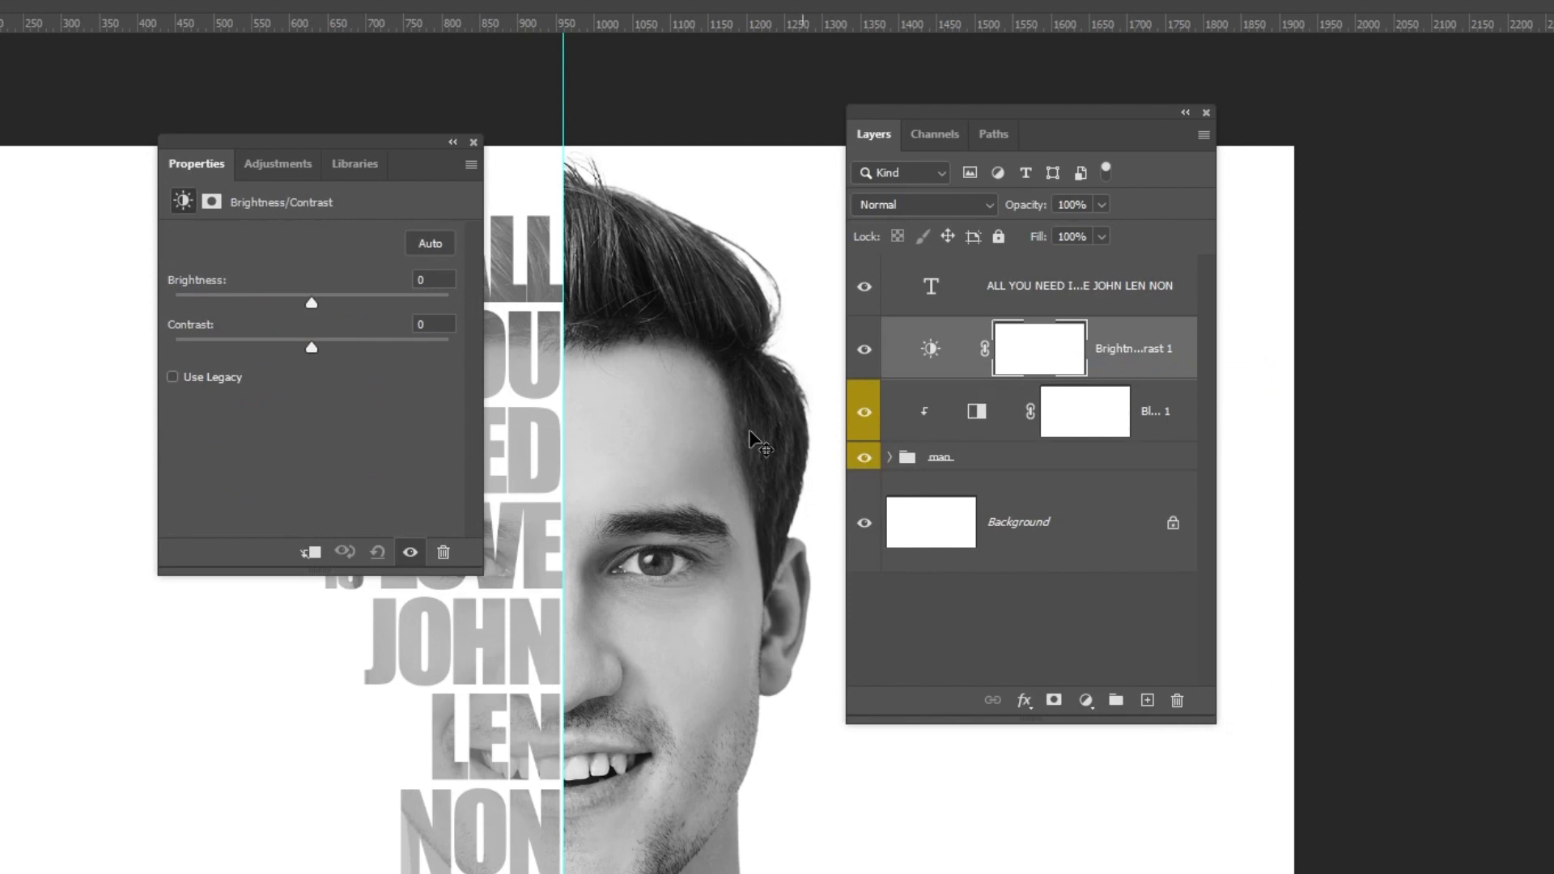
left_click(312, 553)
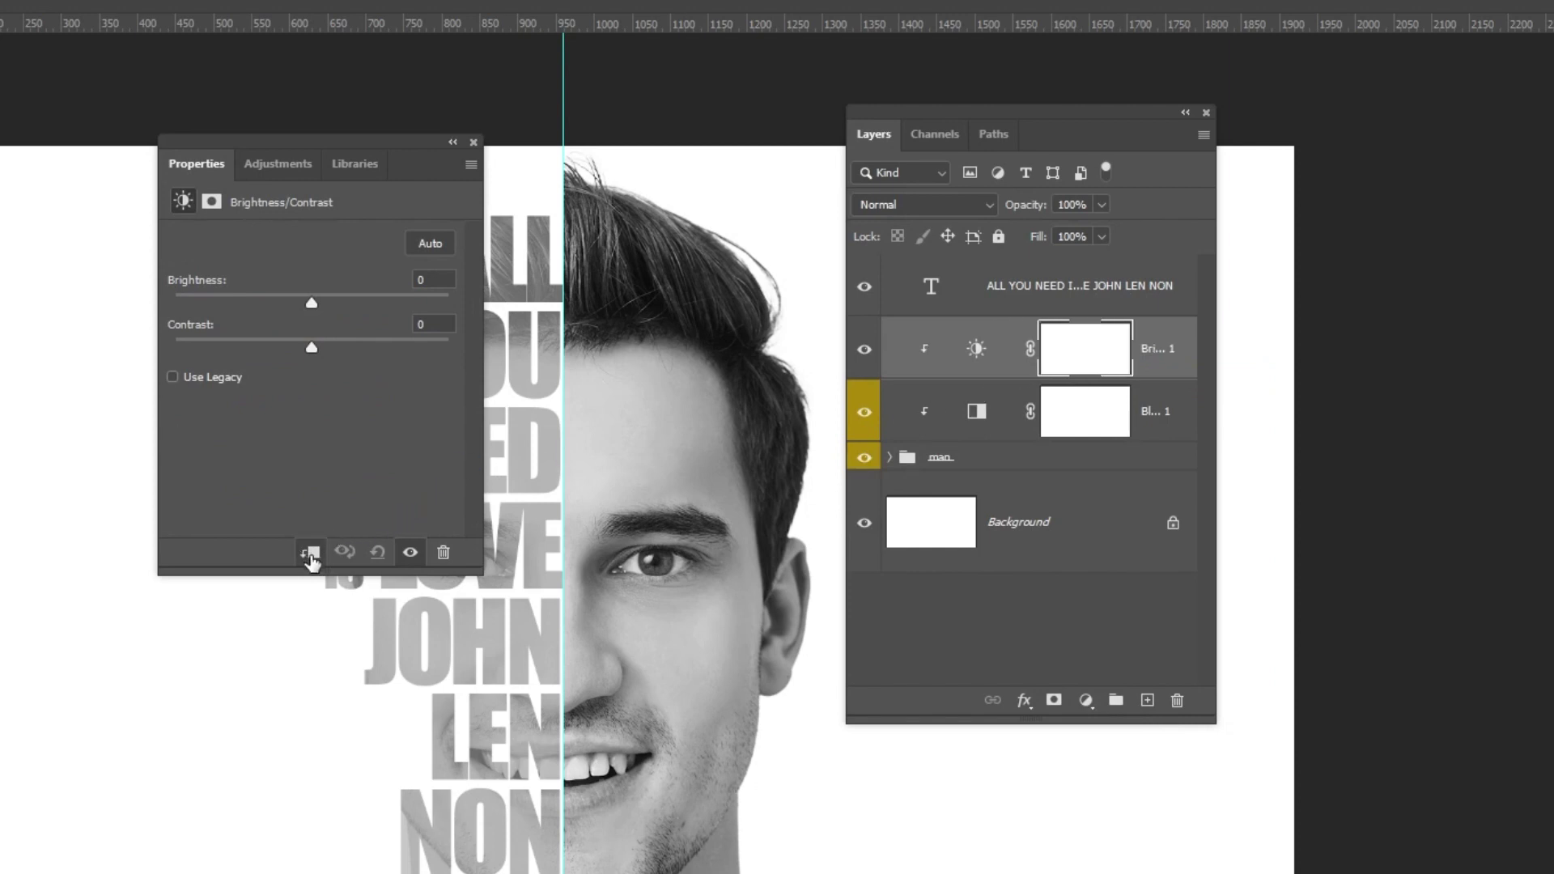
left_click_drag(323, 338, 332, 344)
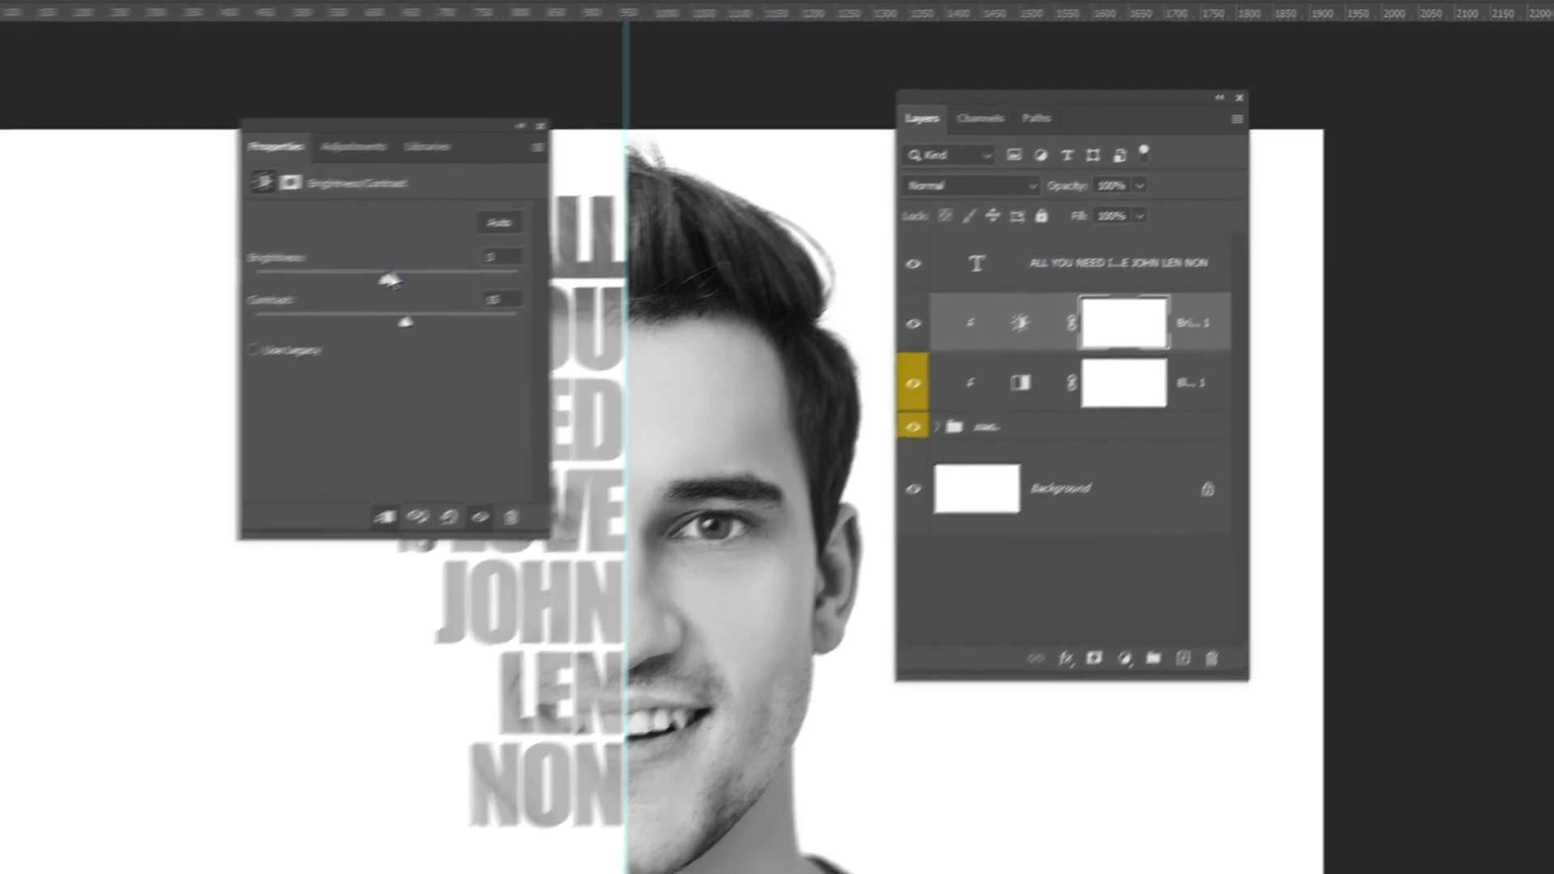
left_click_drag(389, 279, 396, 273)
left_click_drag(524, 288, 639, 289)
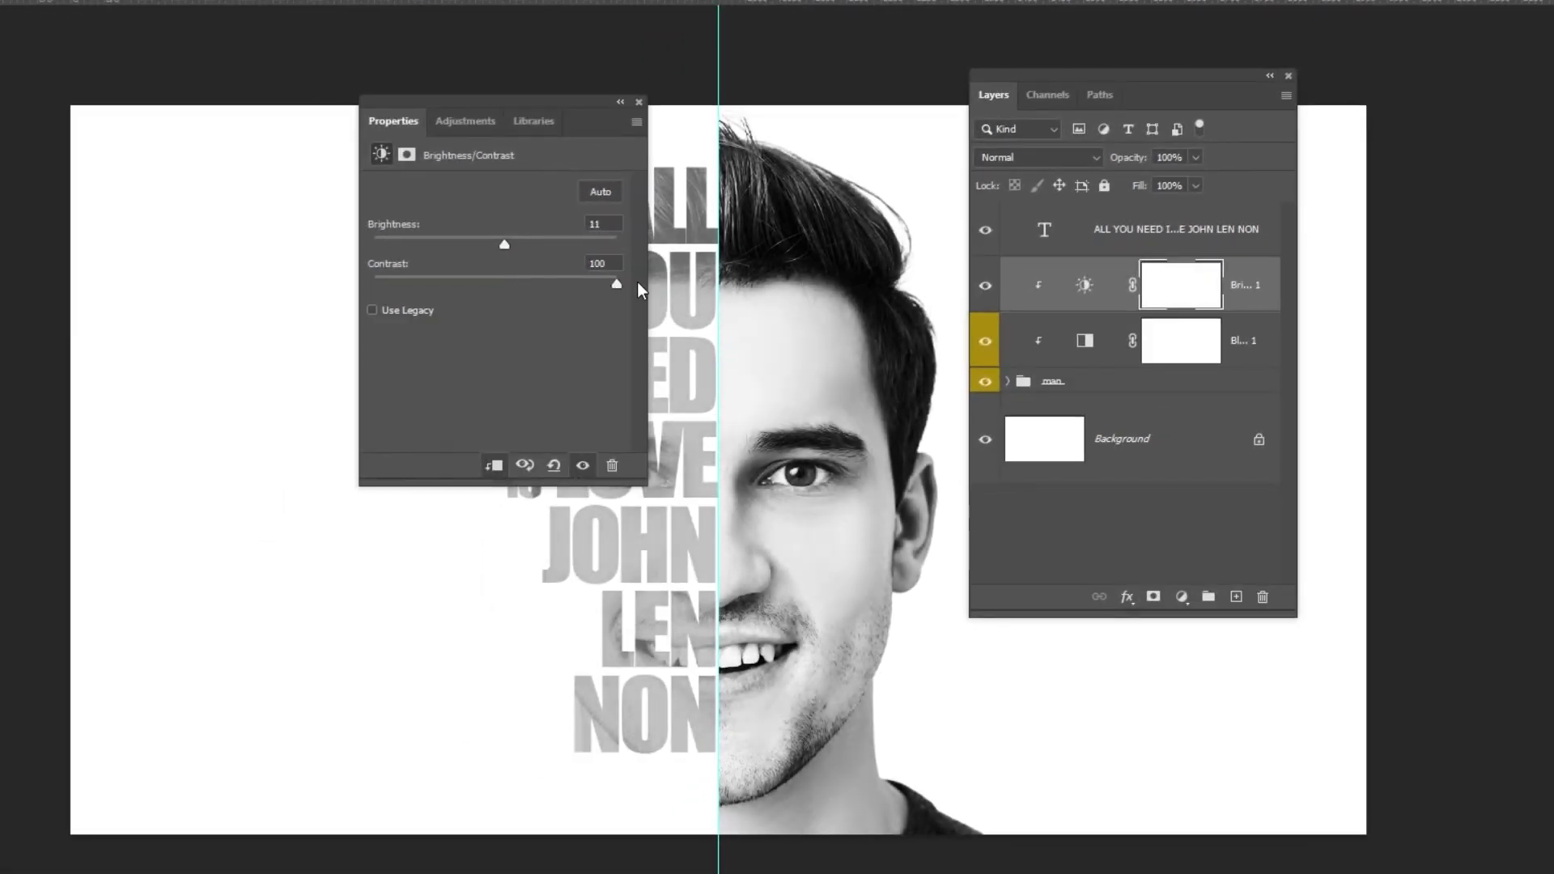
left_click_drag(510, 243, 516, 244)
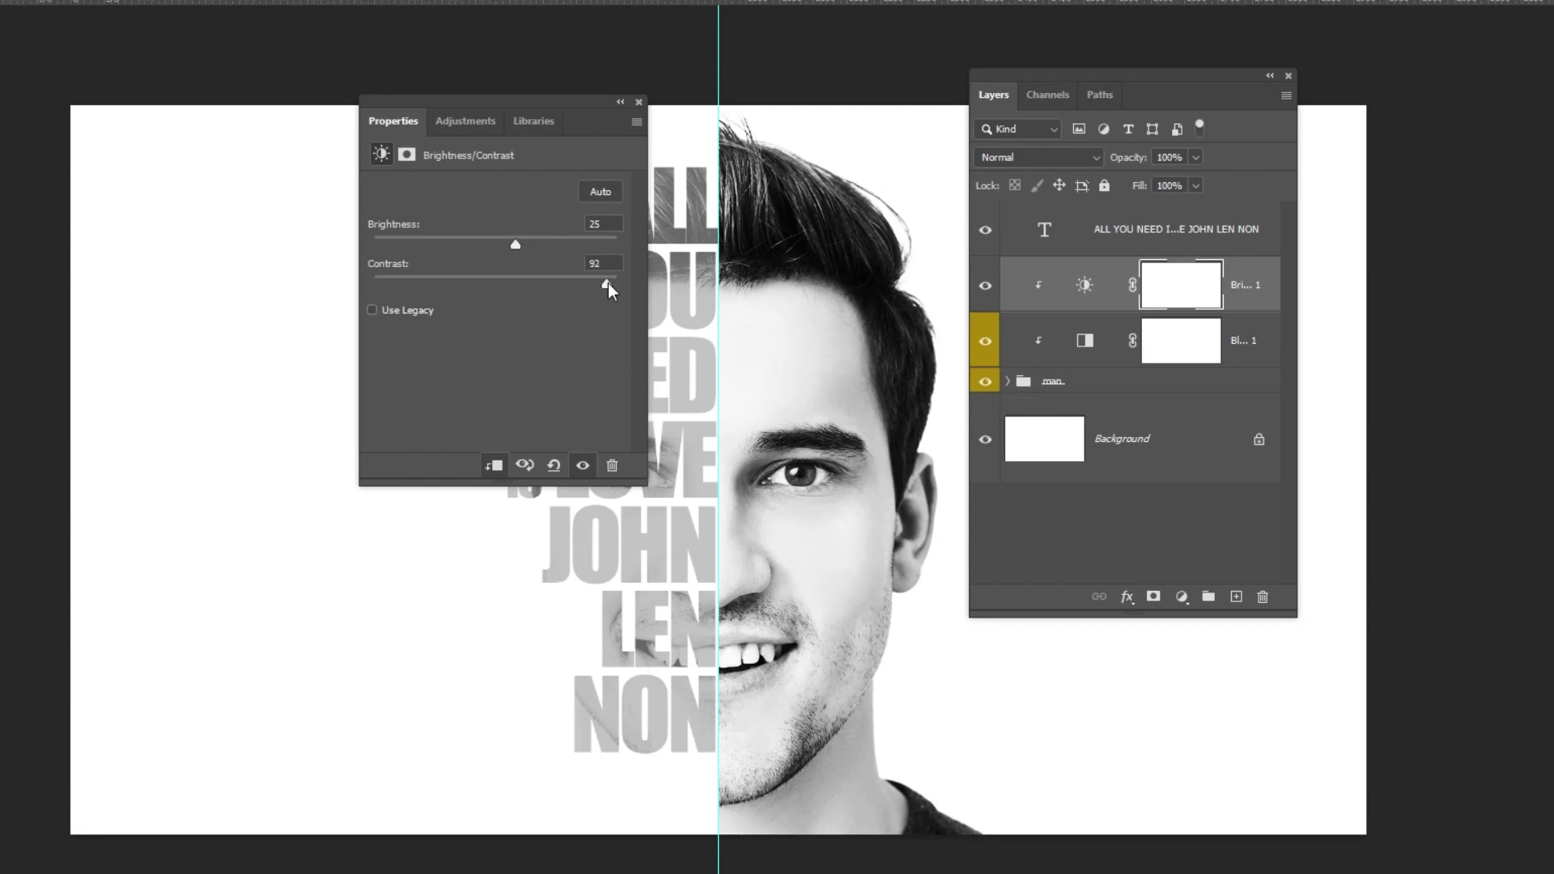
left_click(639, 101)
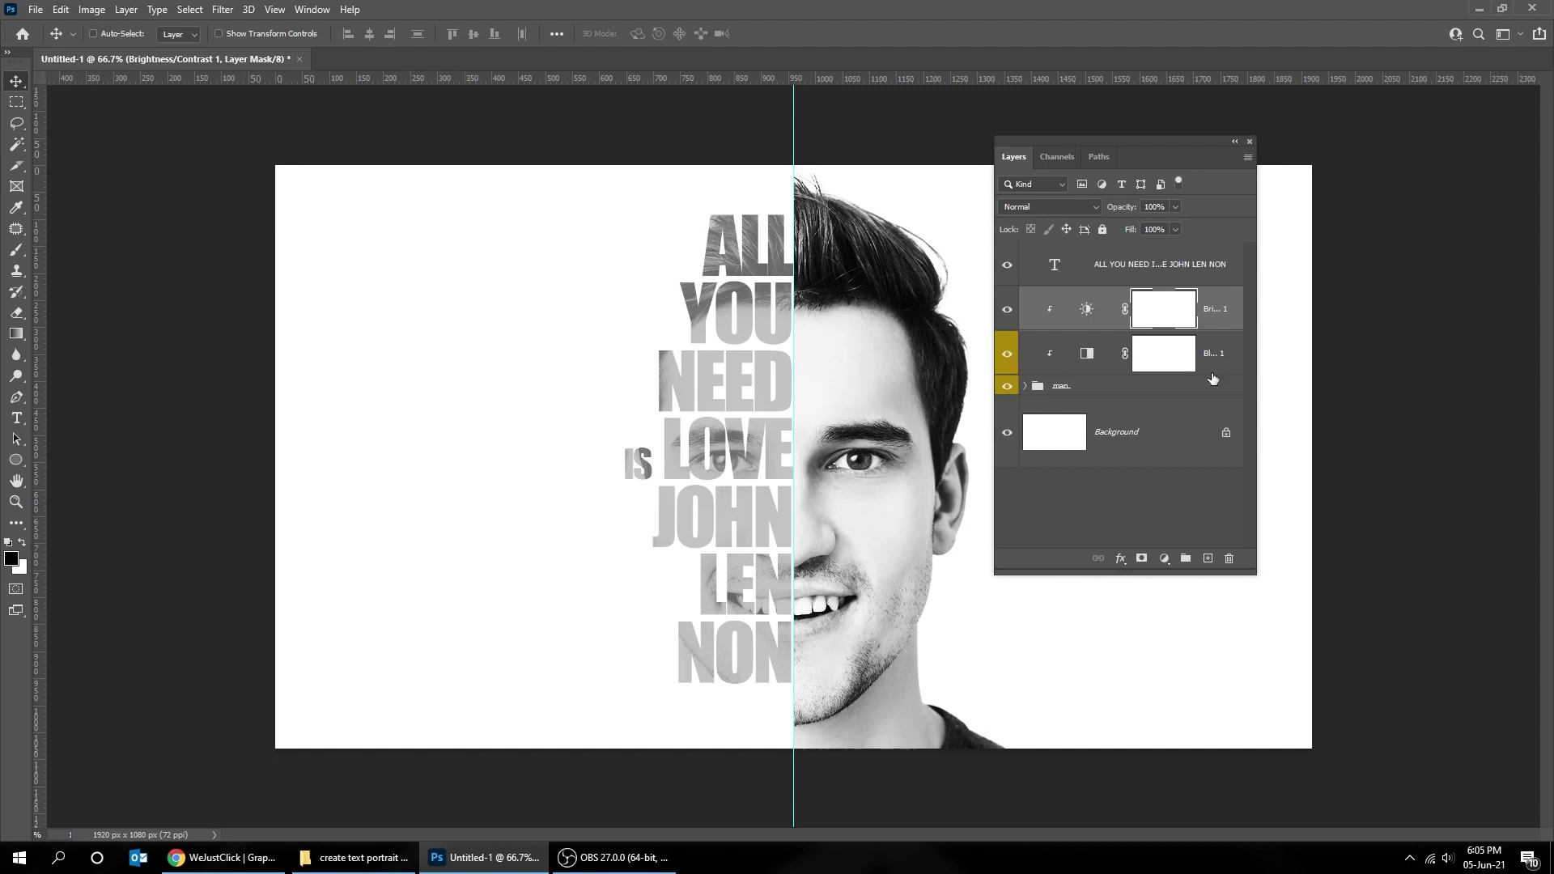
Lower the Black & White 1 layer's Fill to 70%
left_click(1213, 354)
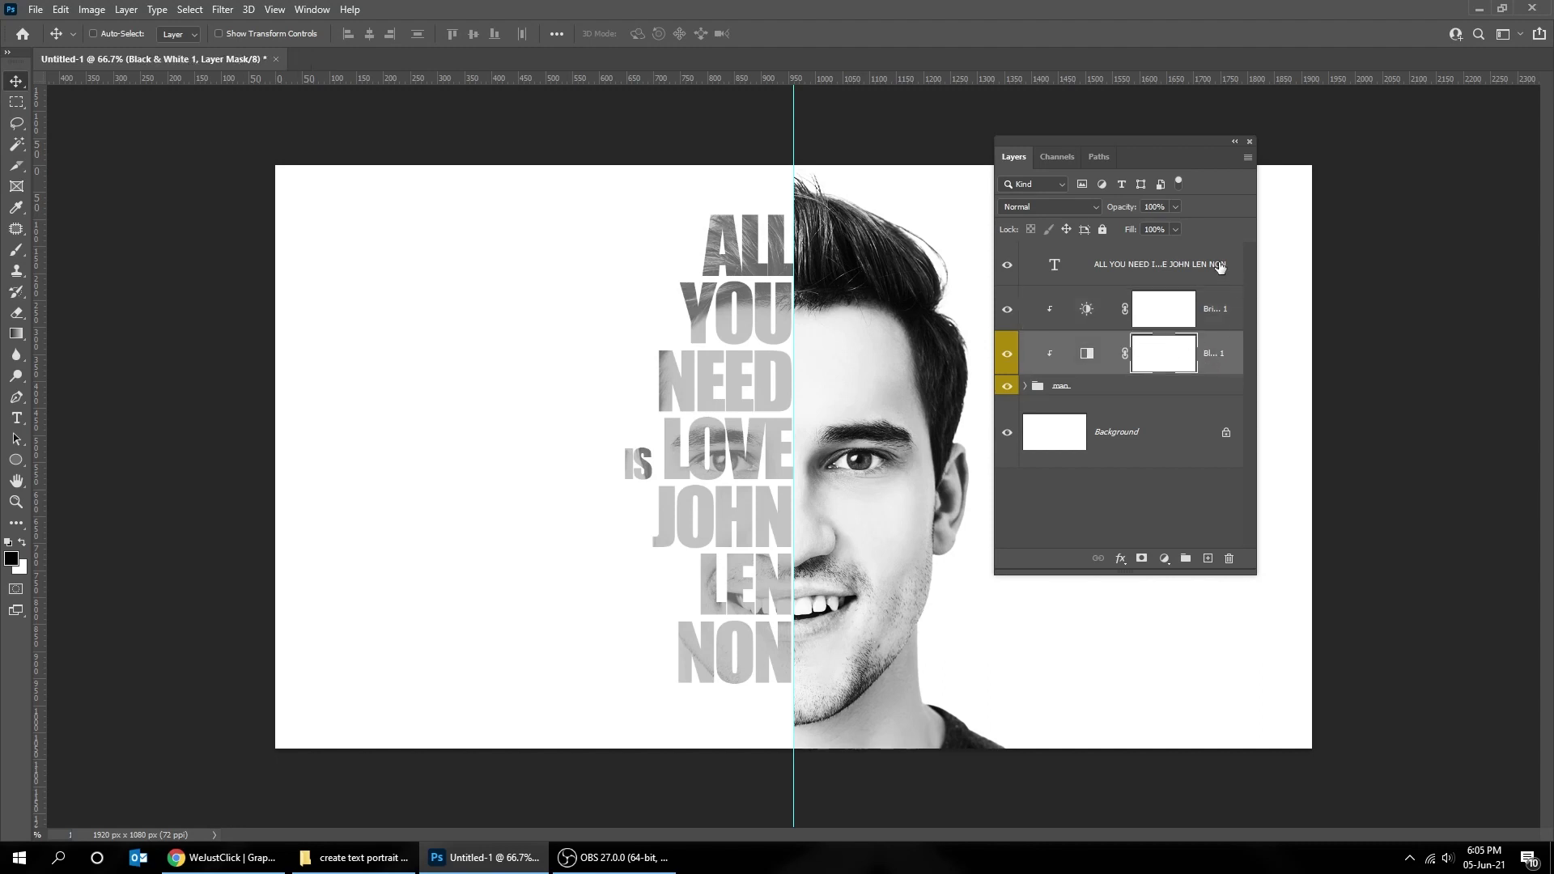
left_click(1174, 229)
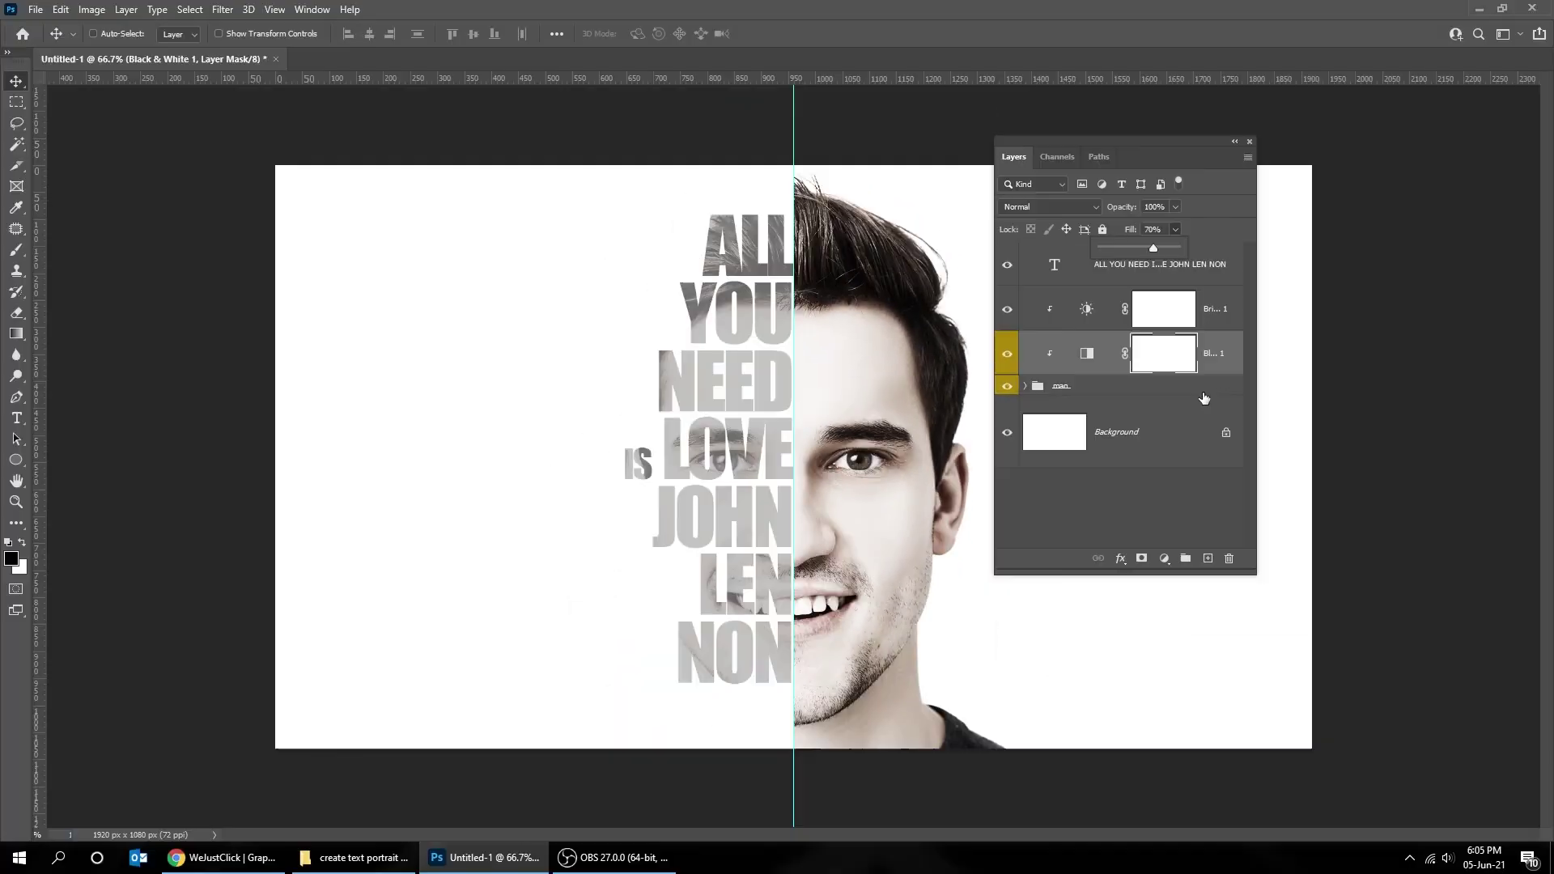
left_click(1297, 396)
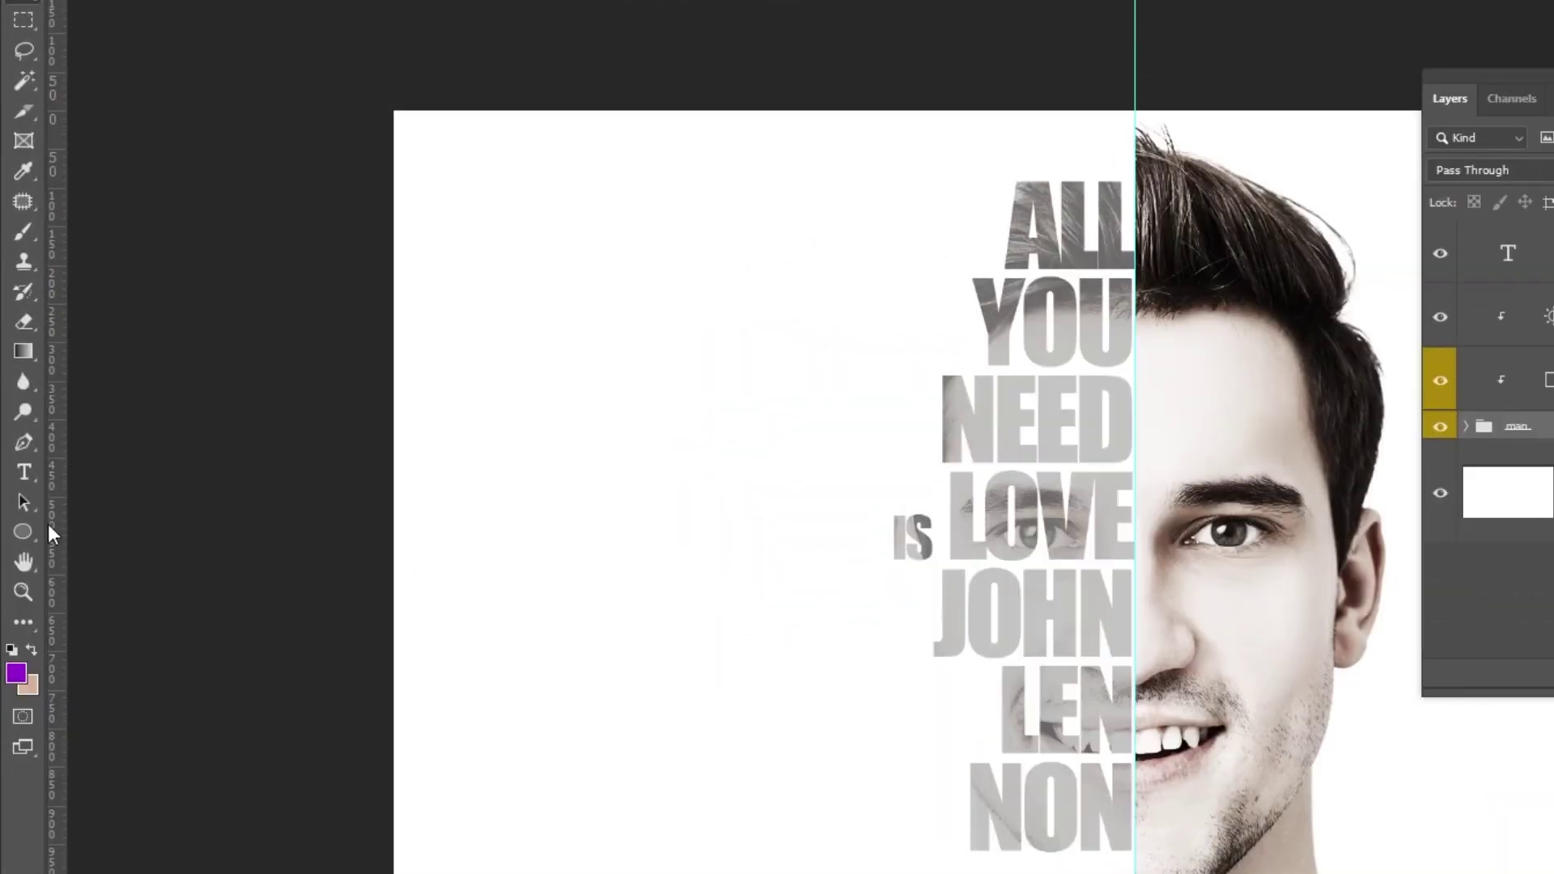
Draw a large purple-filled circle with the Ellipse tool just above the Background layer
left_click(22, 531)
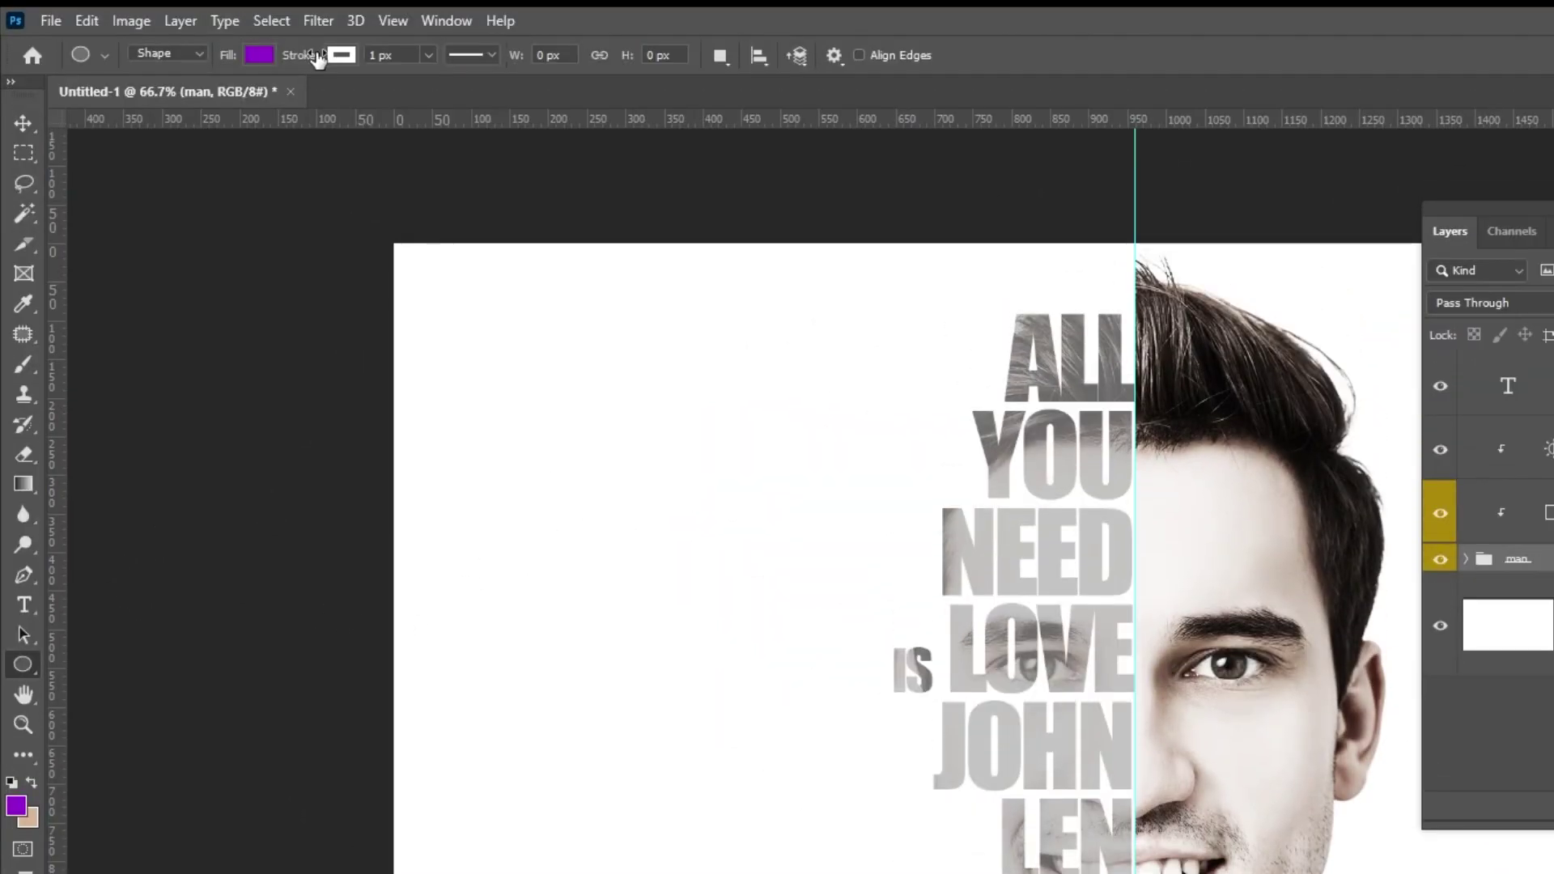
left_click(261, 55)
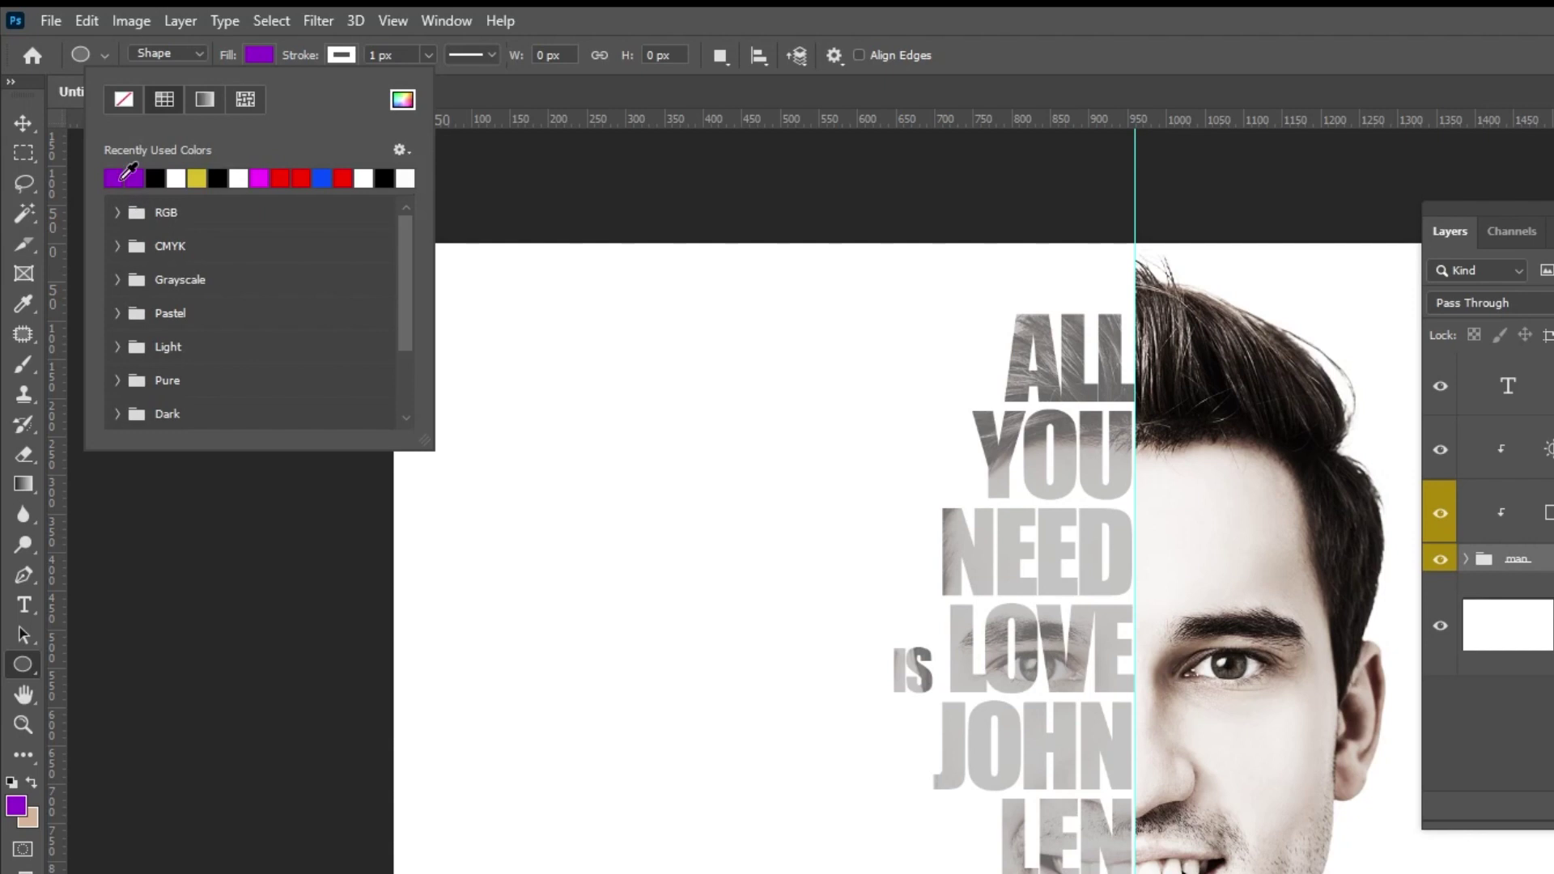
left_click(341, 55)
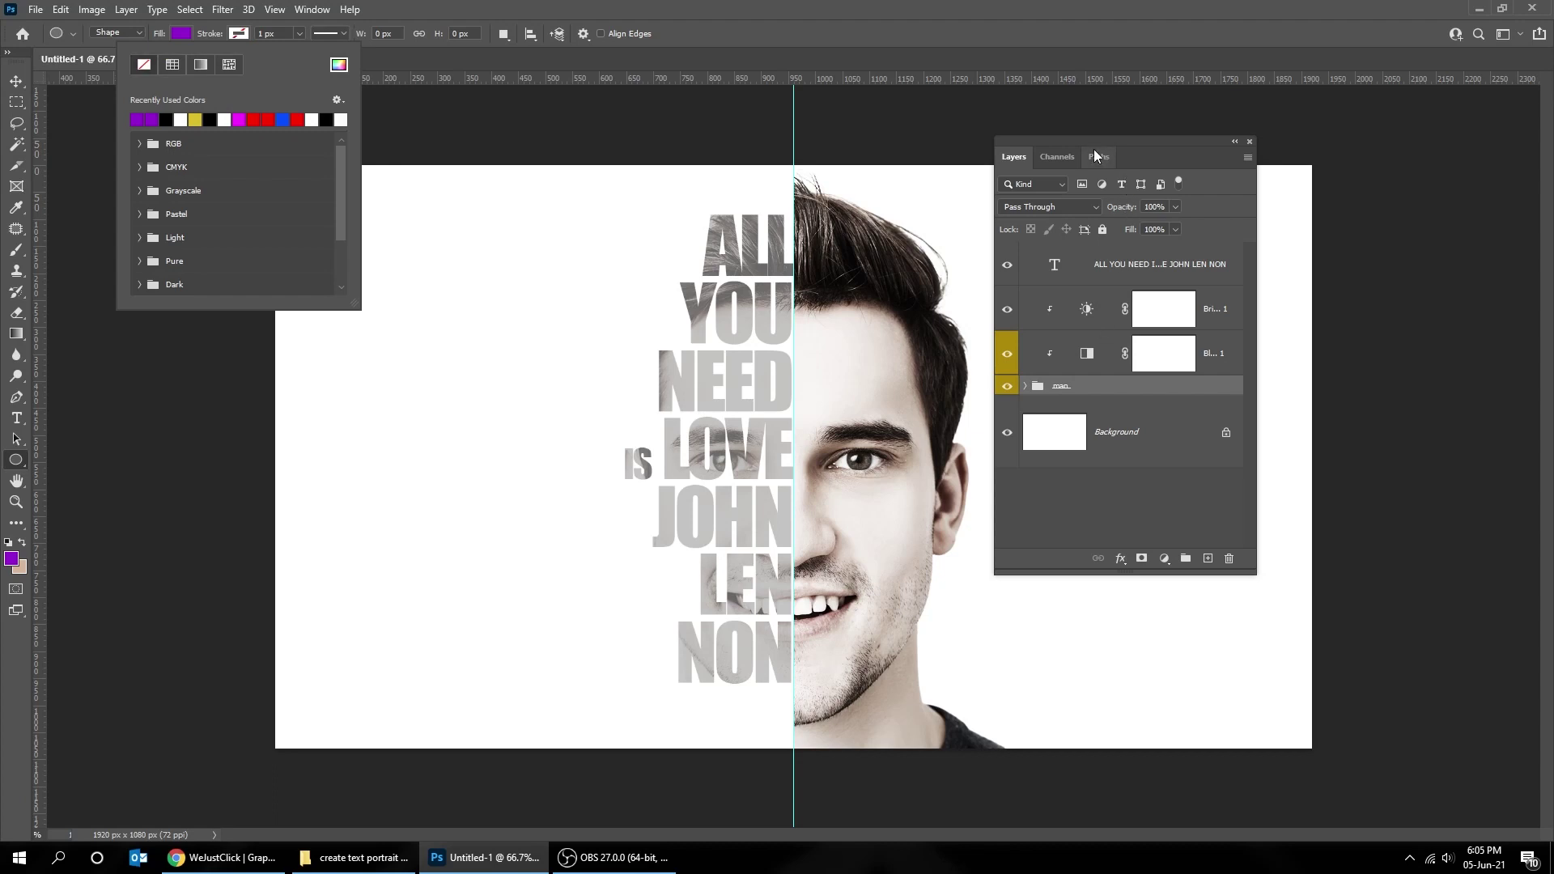
left_click(1070, 138)
left_click_drag(1070, 138, 1207, 143)
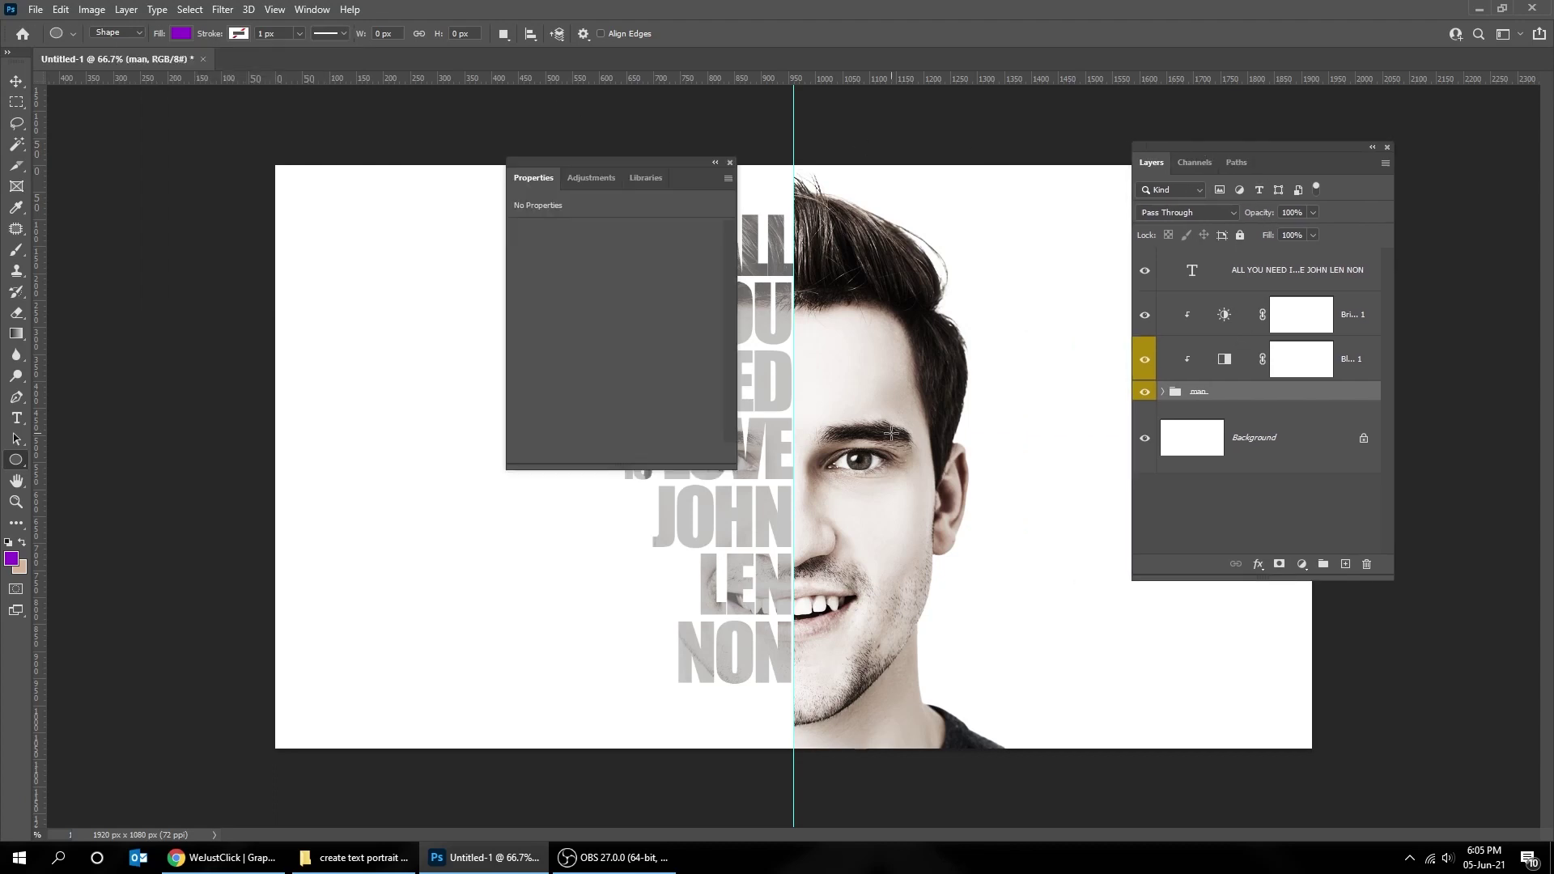
left_click(1278, 440)
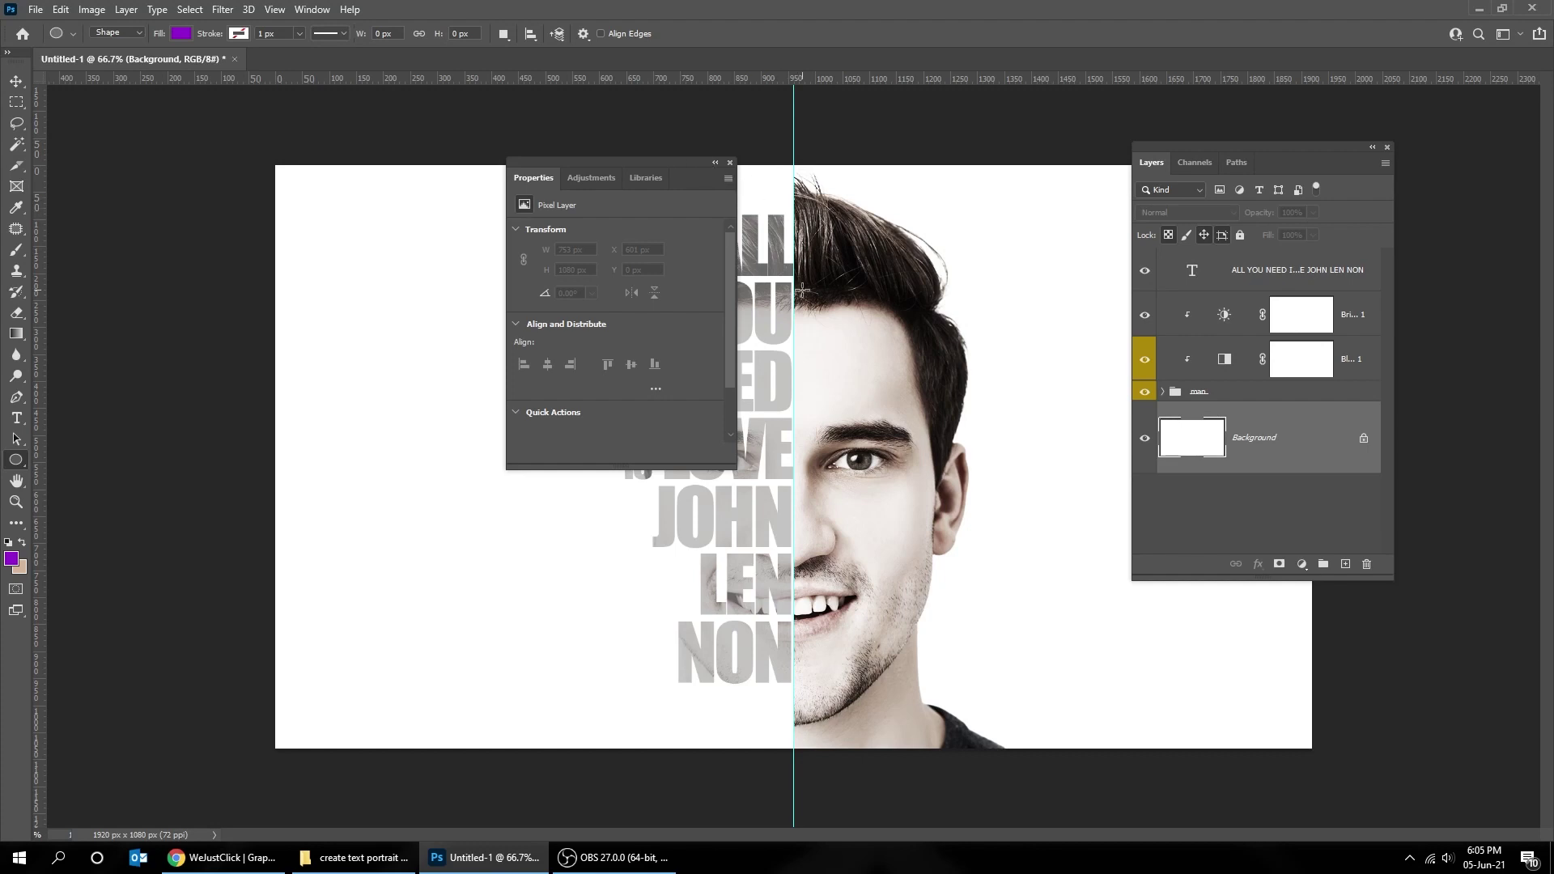
key("Tab")
mouse_move(762, 257)
left_mouse_down()
mouse_move(858, 350)
mouse_move(1173, 783)
left_mouse_up()
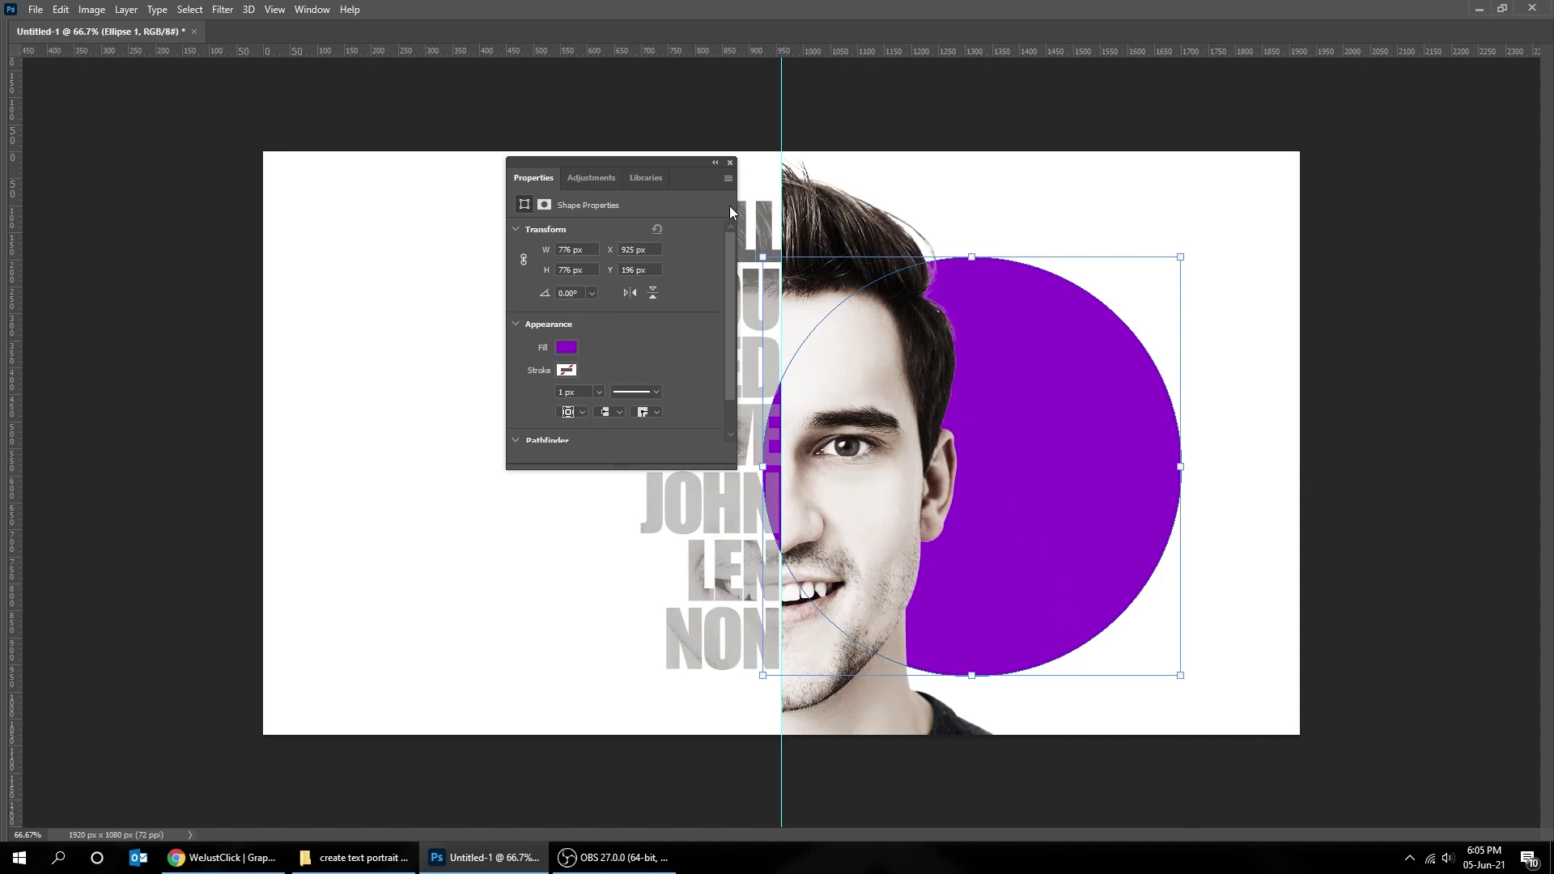
Move the purple circle left behind the face and enlarge it to about 831 px
left_click(730, 162)
key("v")
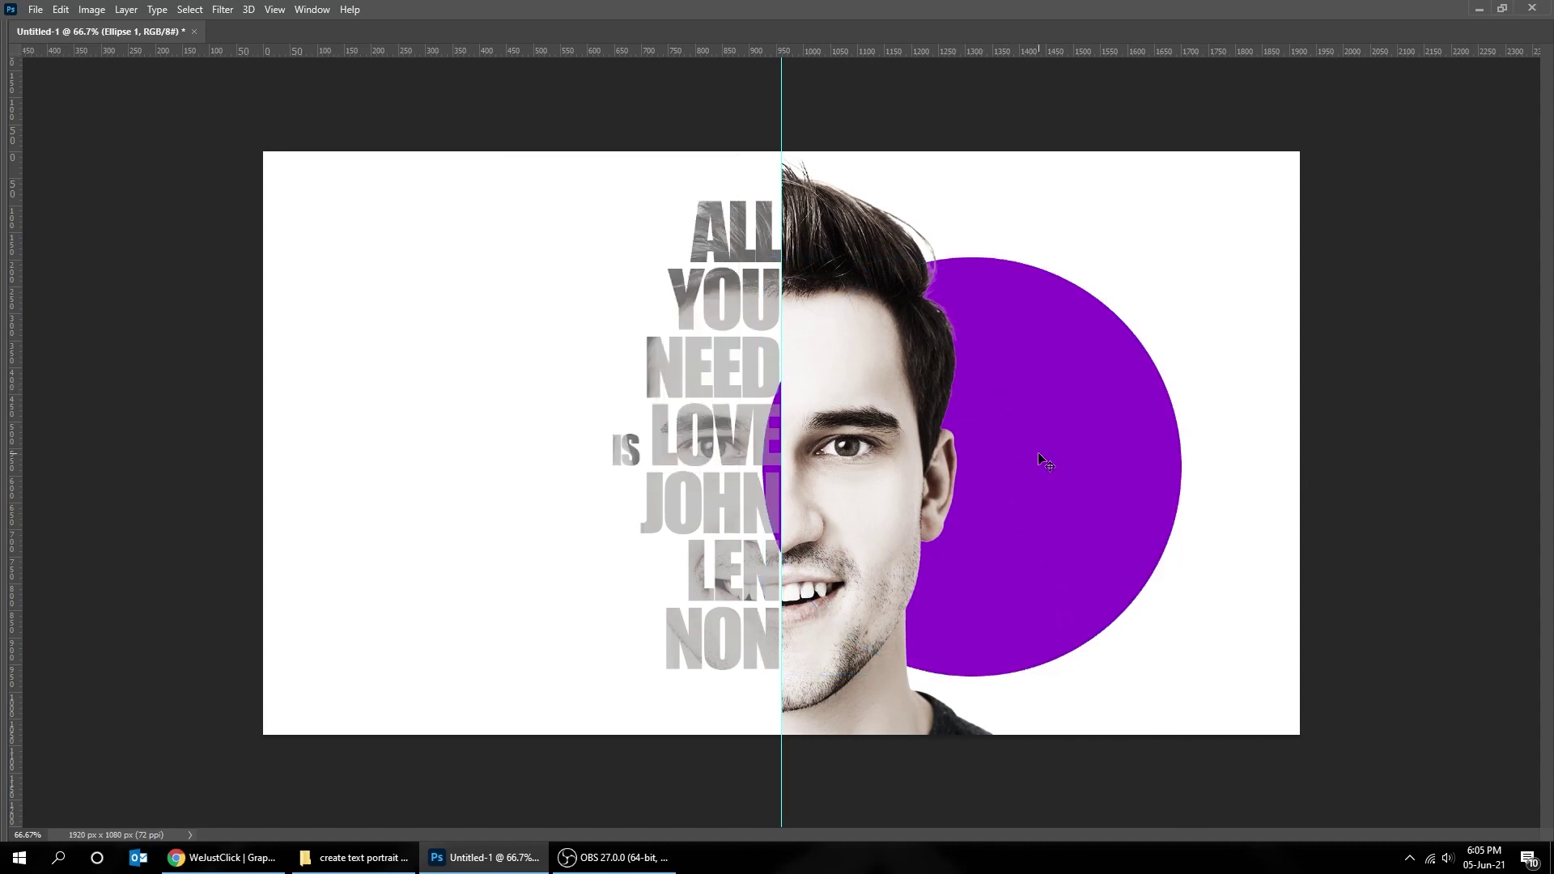
left_click_drag(1040, 450, 946, 433)
key("ctrl+t")
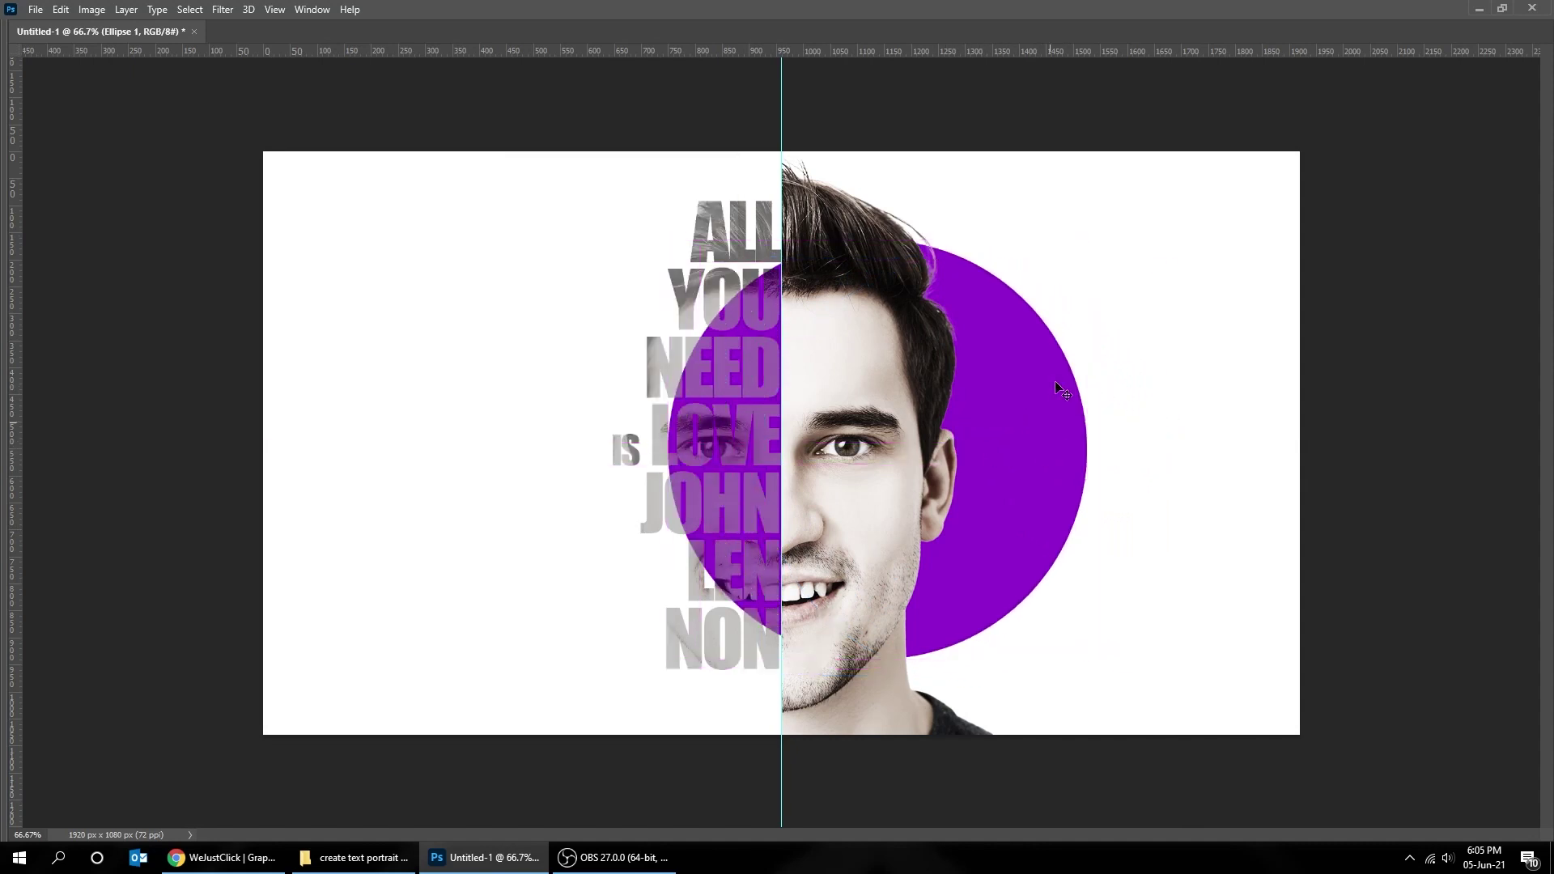
left_click_drag(1087, 243, 1102, 228)
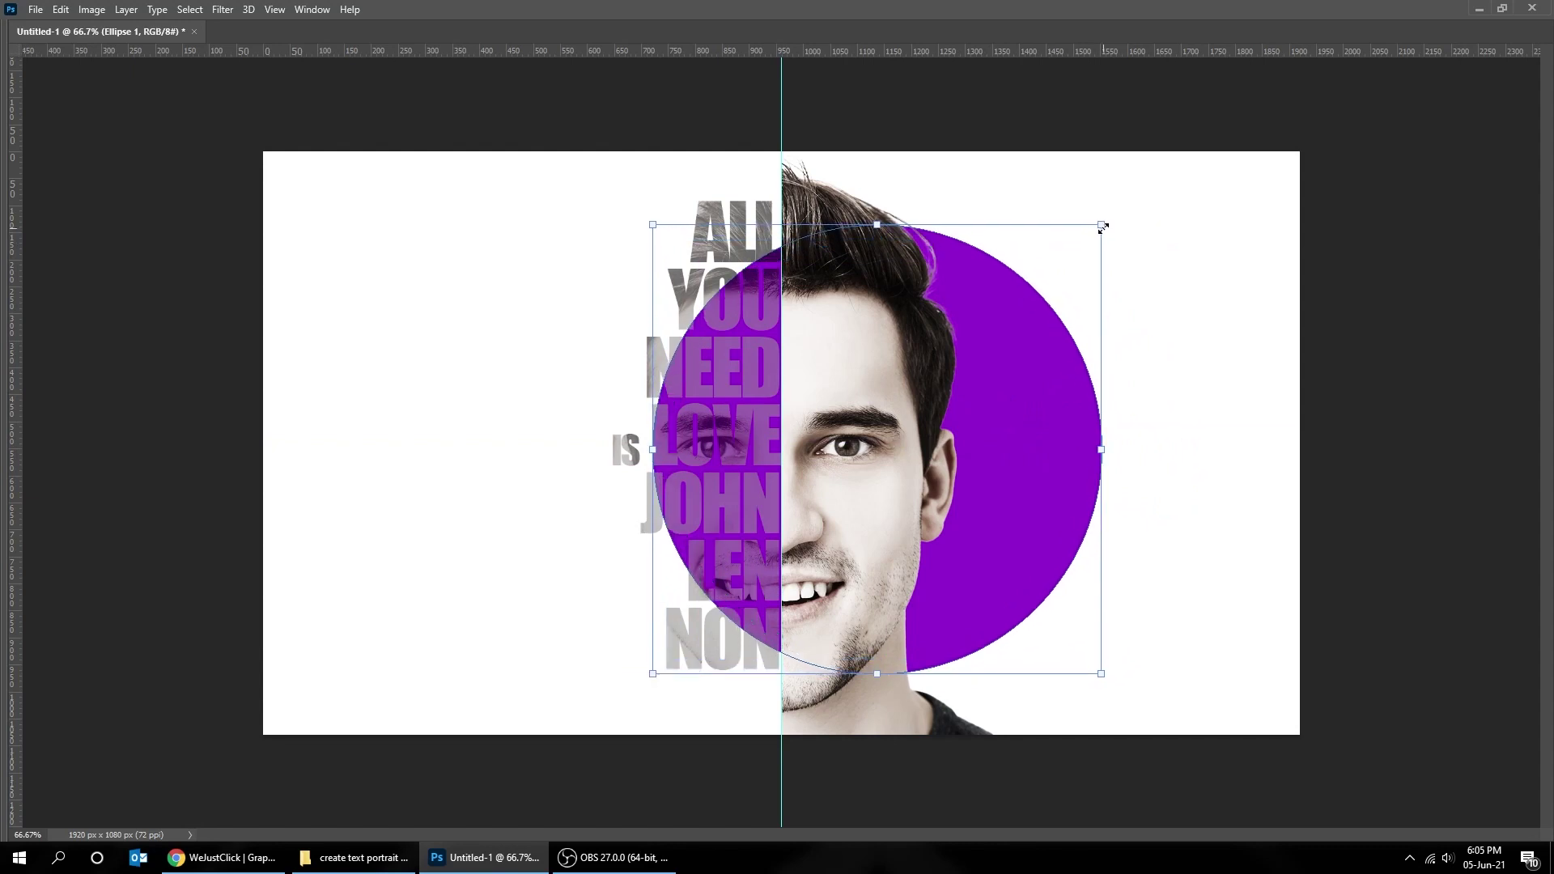
key("Return")
Marquee the canvas's right half and add a layer mask to Ellipse 1, hiding its left half
key("Tab")
left_click_drag(793, 155, 1323, 799)
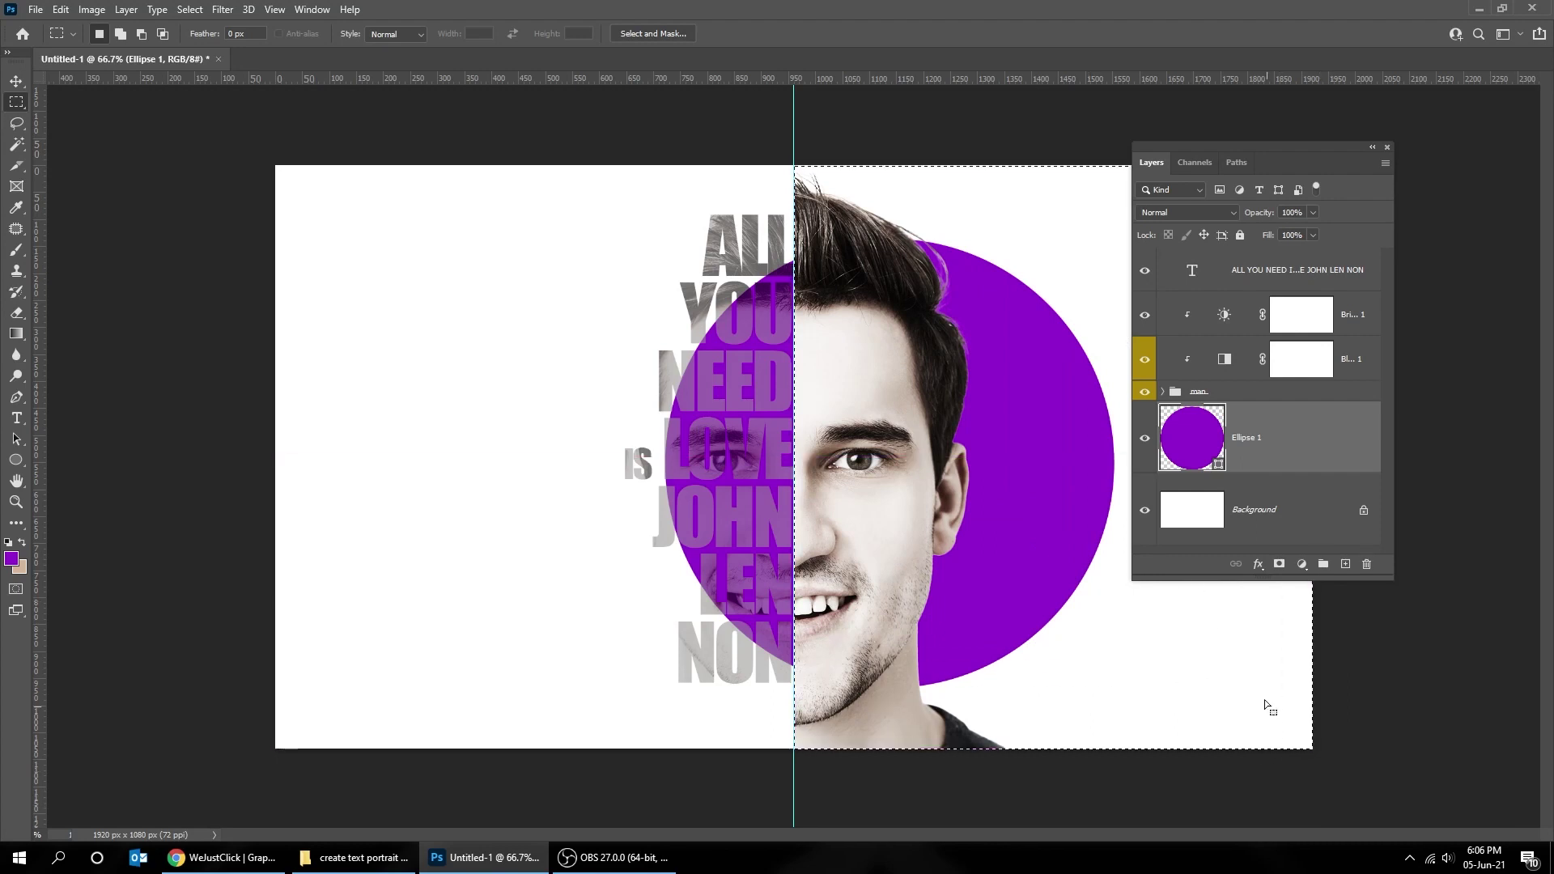
left_click(1278, 565)
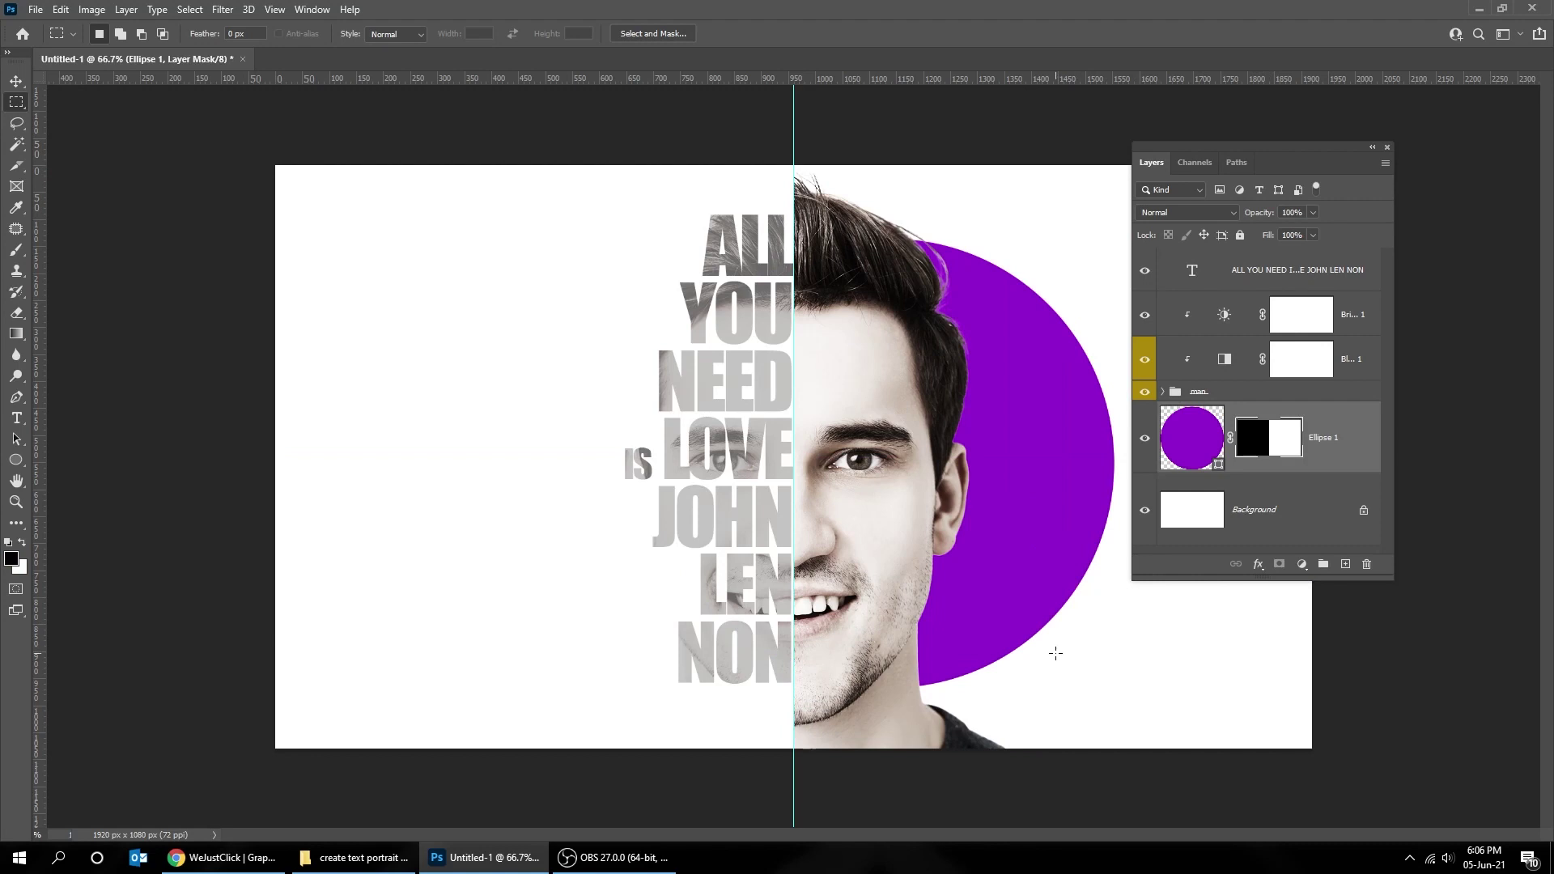
key("v")
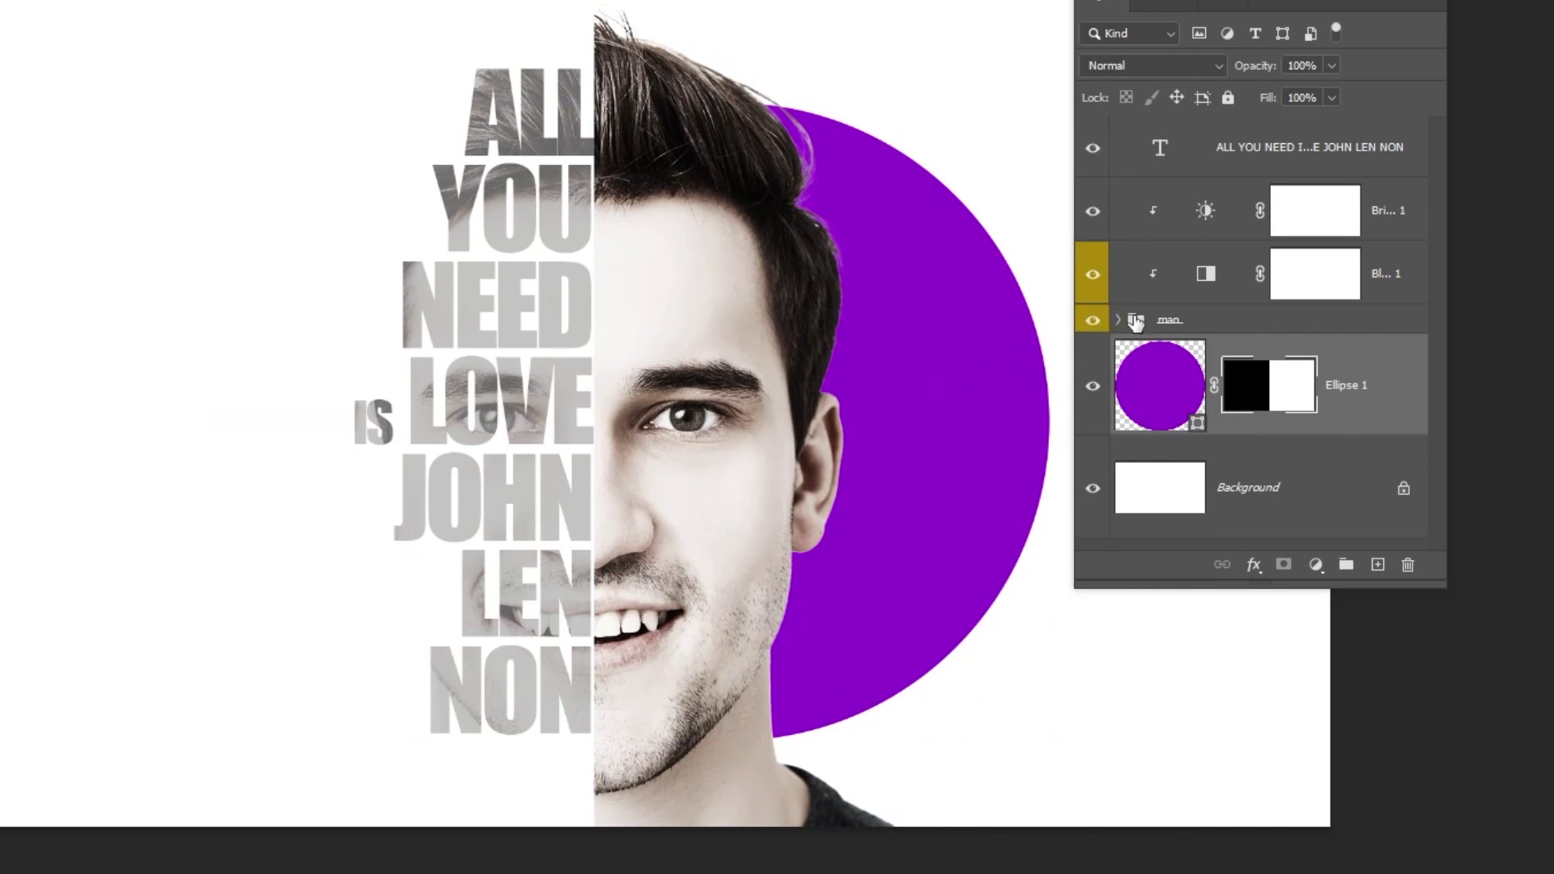
Expand the man group and select the face copy layer
left_click(1132, 322)
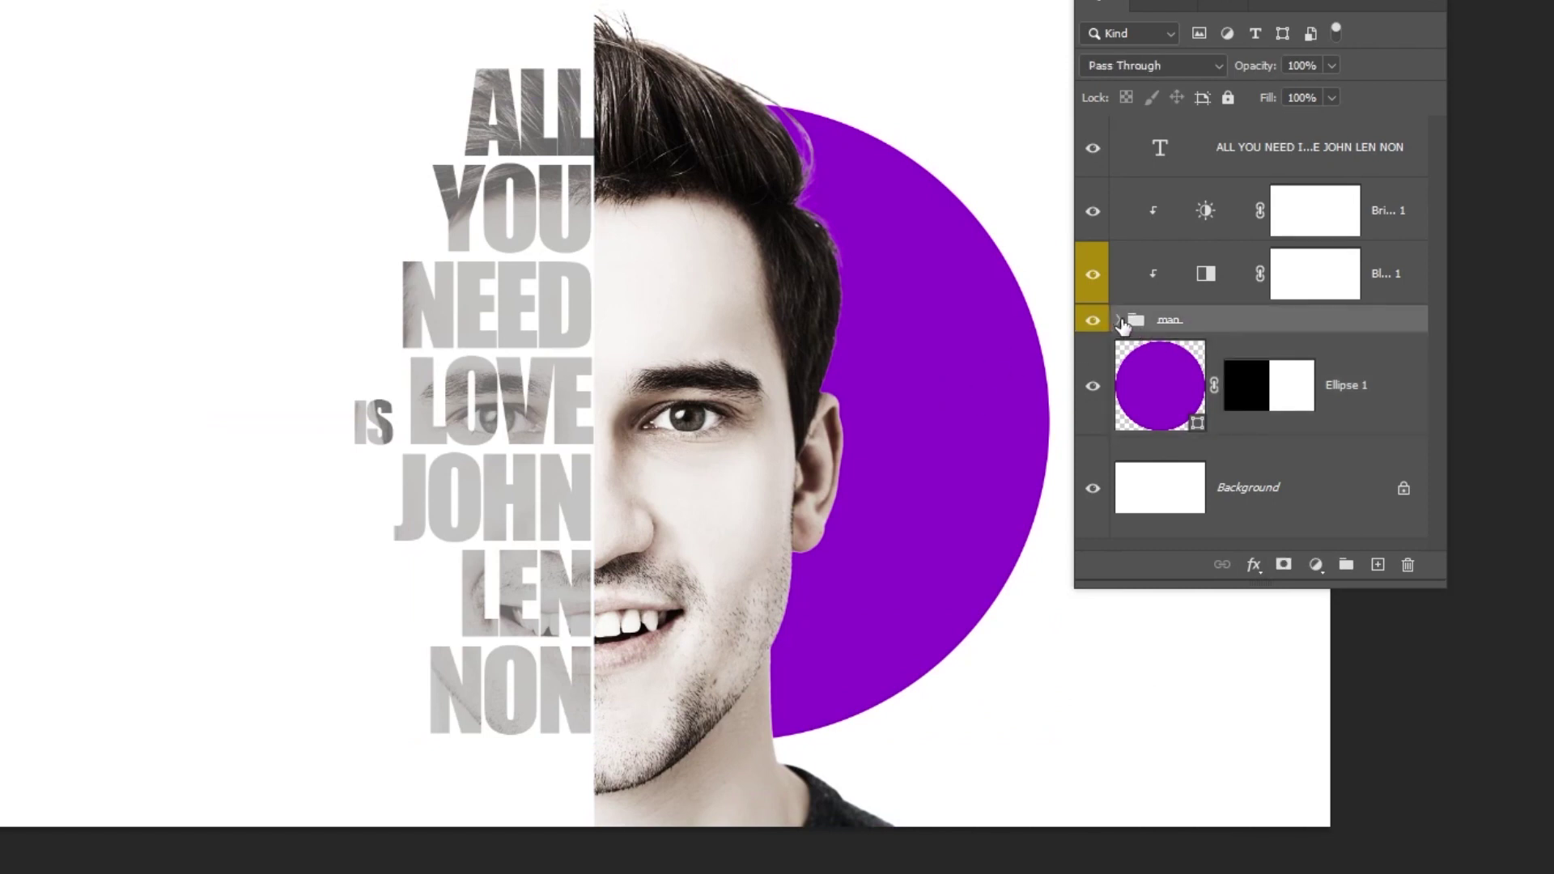
left_click(1118, 320)
scroll(1295, 413, "down", 1)
left_click(1360, 433)
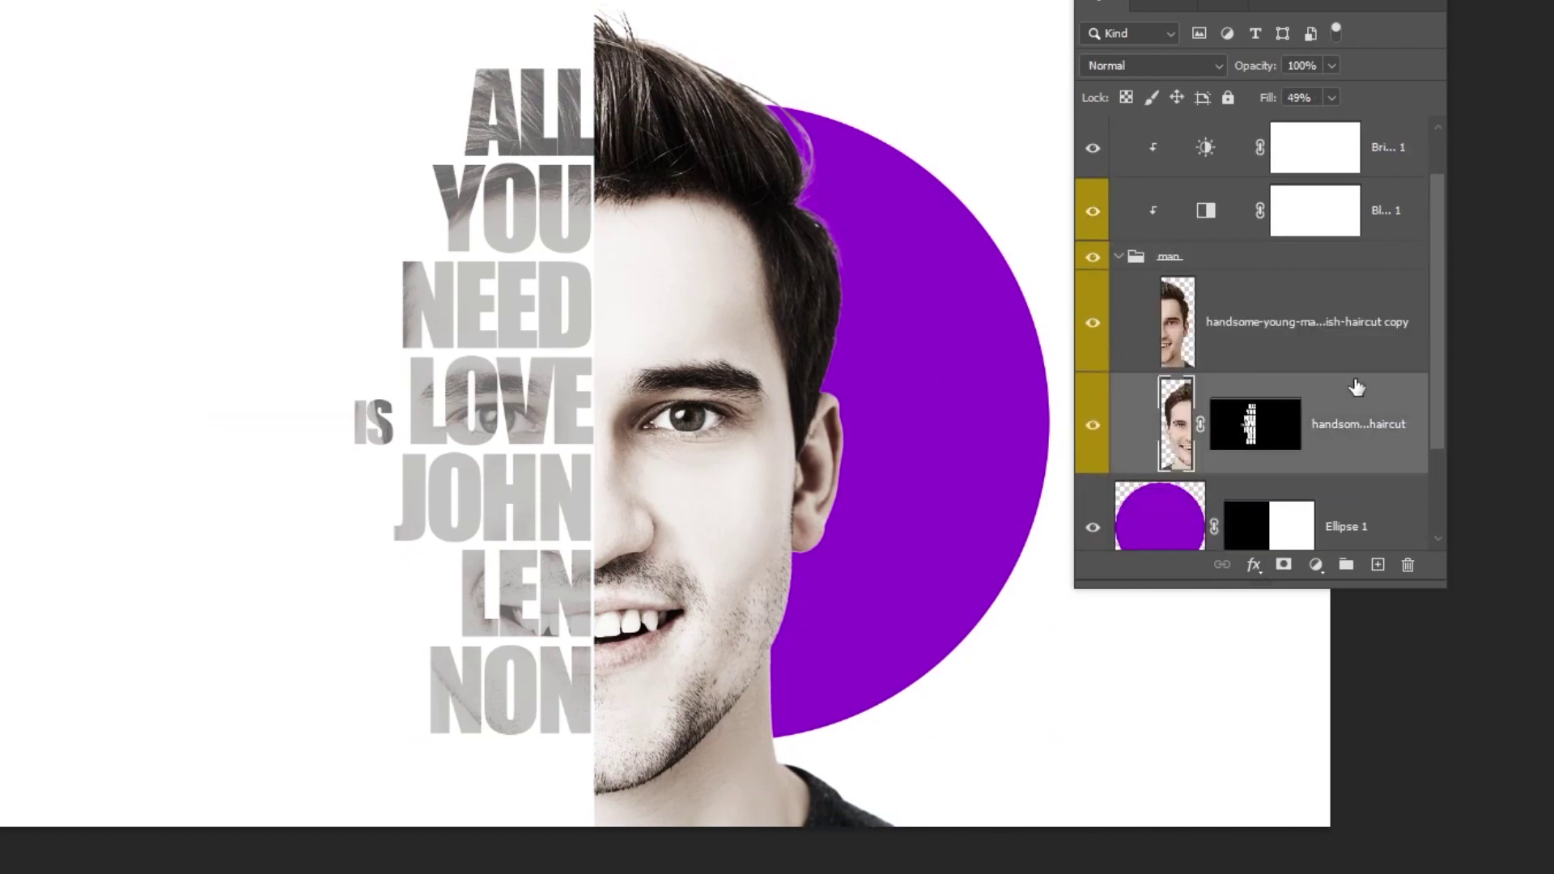
left_click(1351, 348)
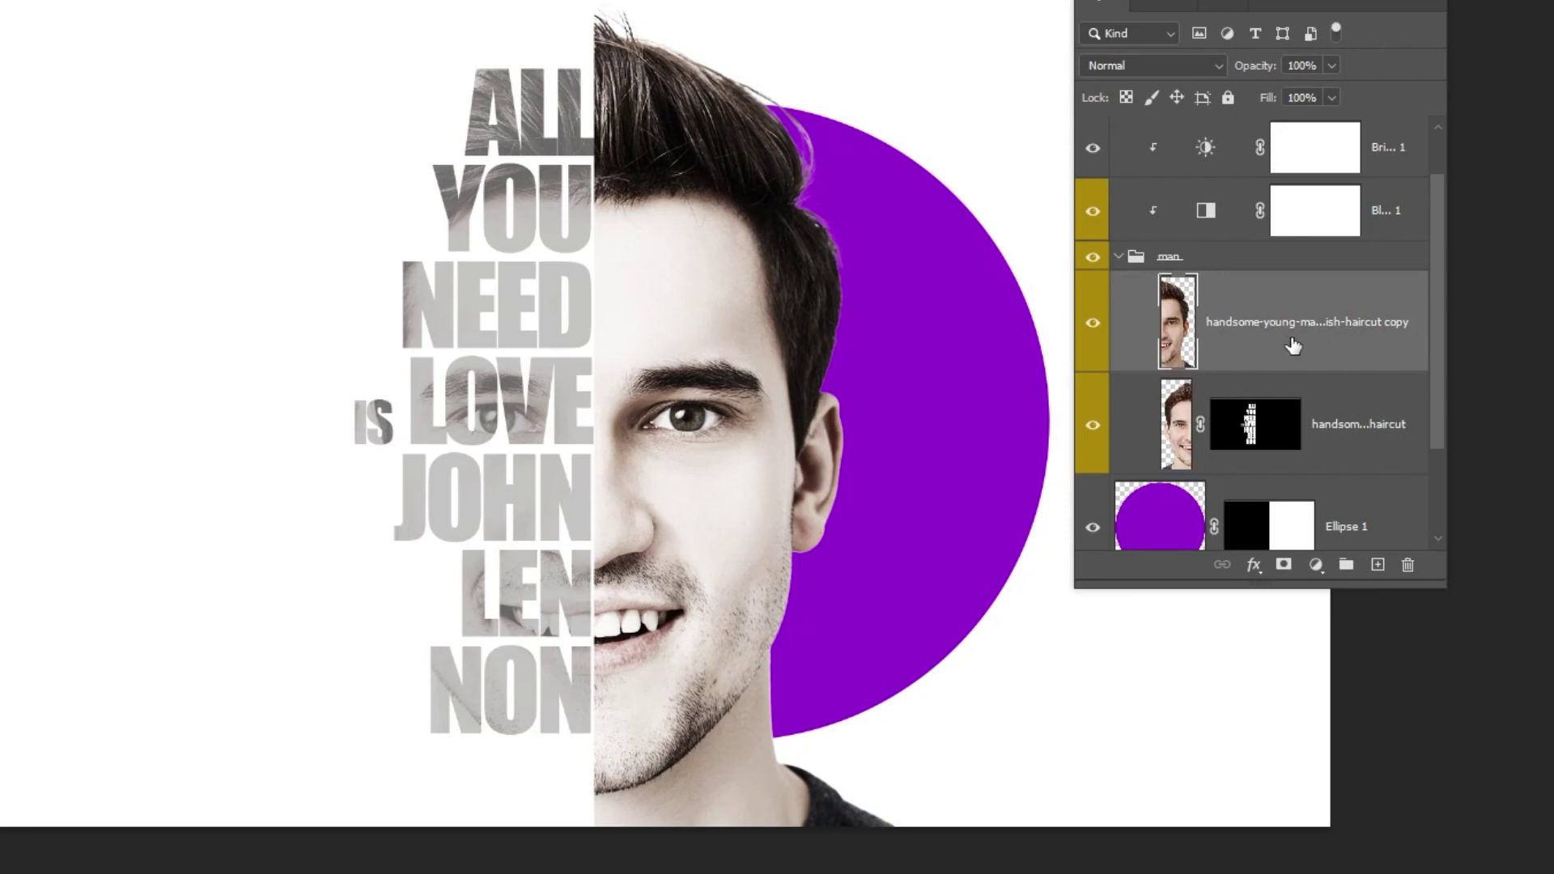
Add a Drop Shadow to the face copy with Opacity 50, Angle 144 and Size 70
left_click(1253, 564)
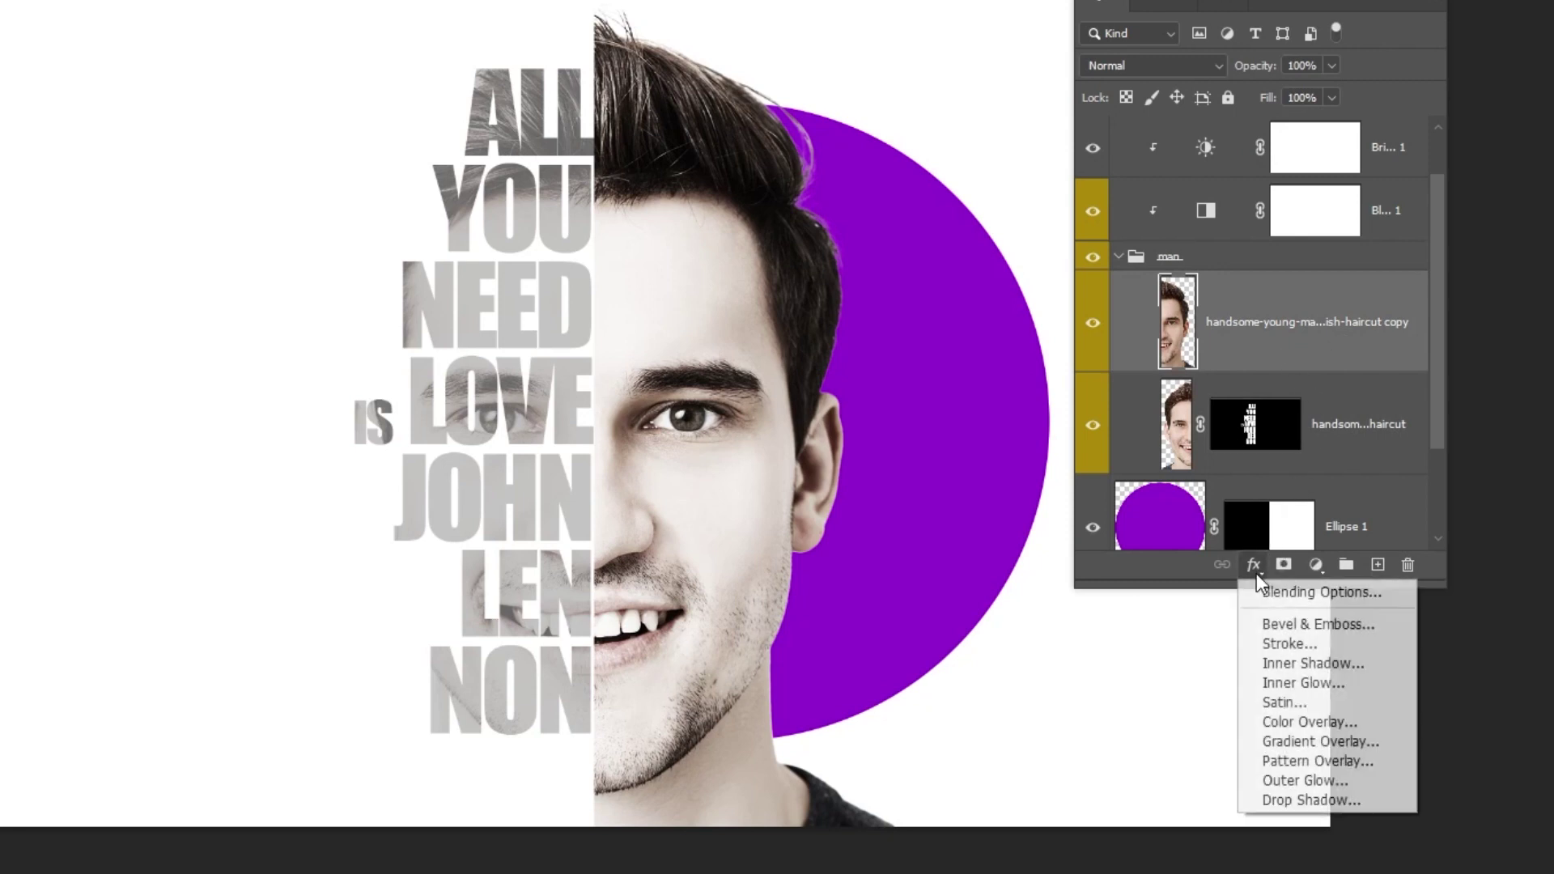
left_click(1325, 798)
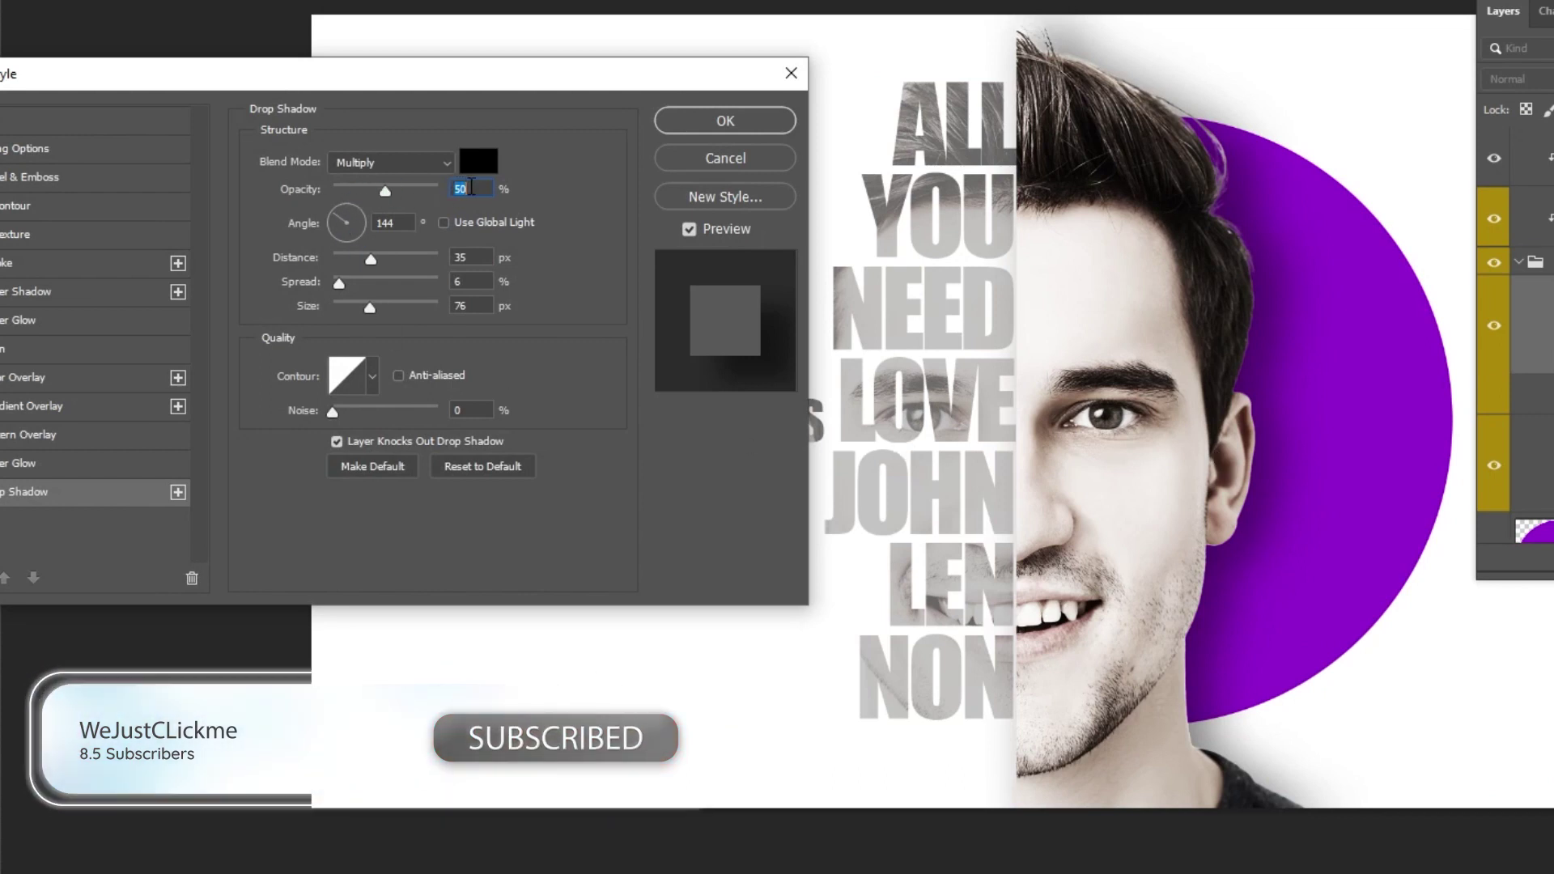
type("50")
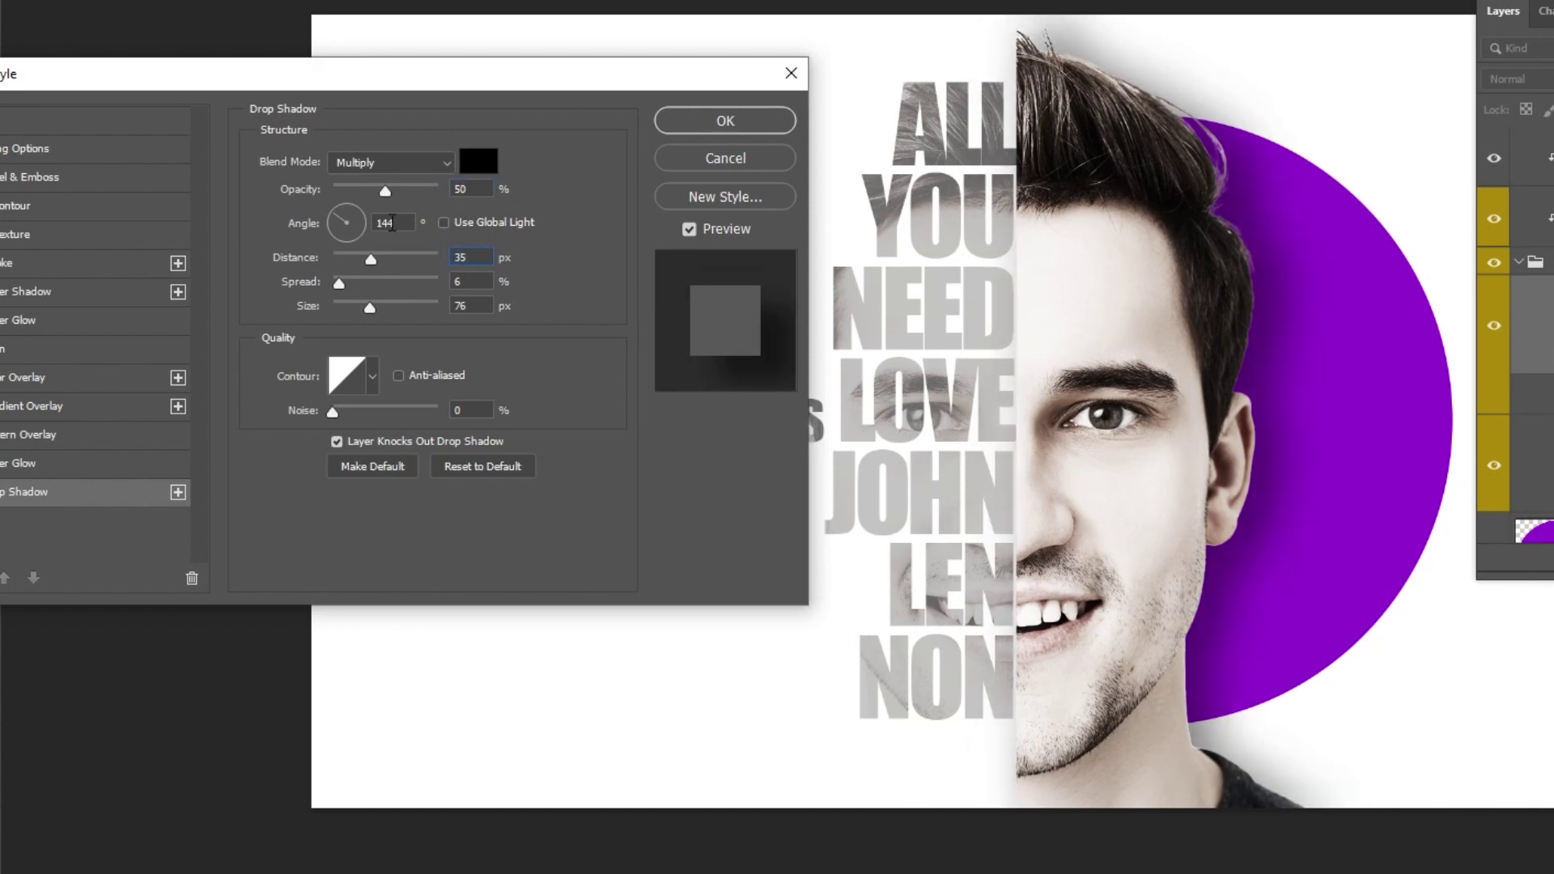
left_click(398, 224)
type("144")
key("Tab")
type("70")
left_click(723, 123)
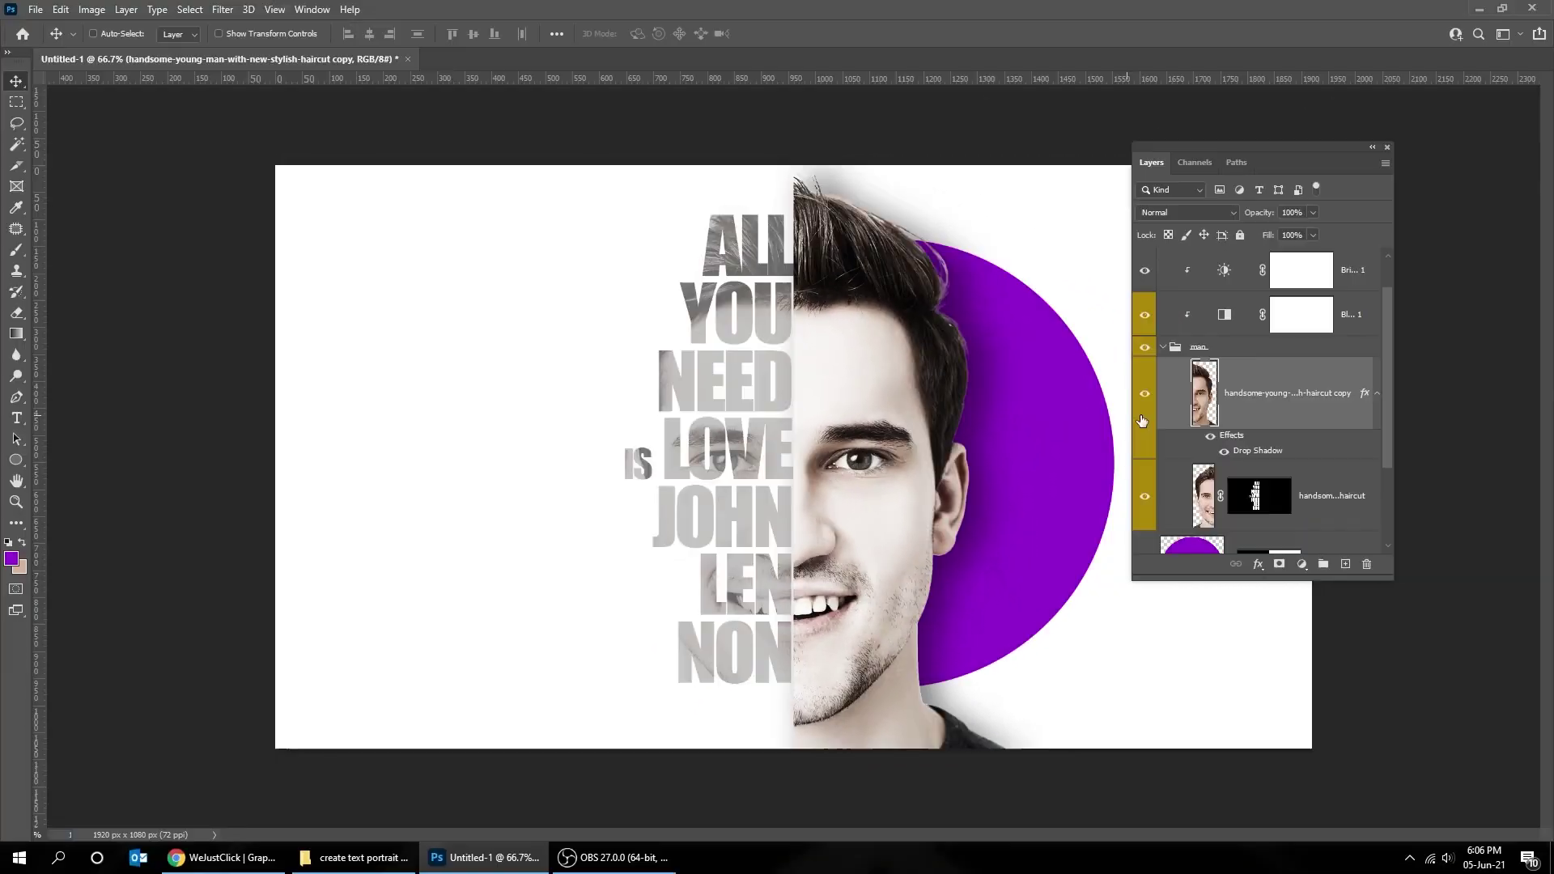
Move the Layers panel aside and select the Ellipse 1 circle layer
left_click_drag(1326, 159, 367, 156)
scroll(418, 514, "down", 3)
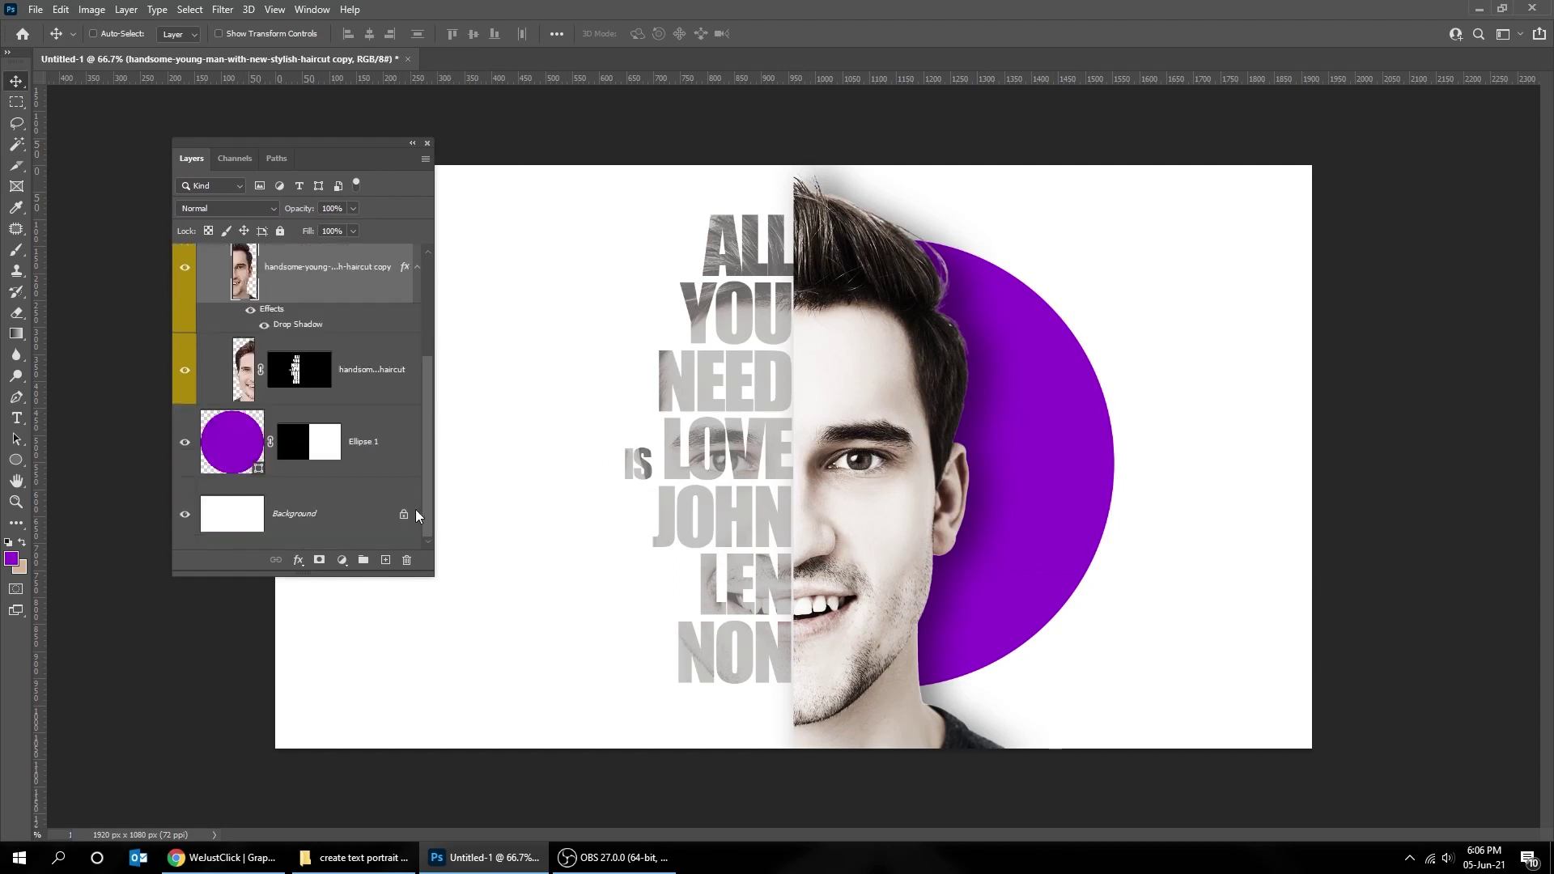
left_click(367, 457)
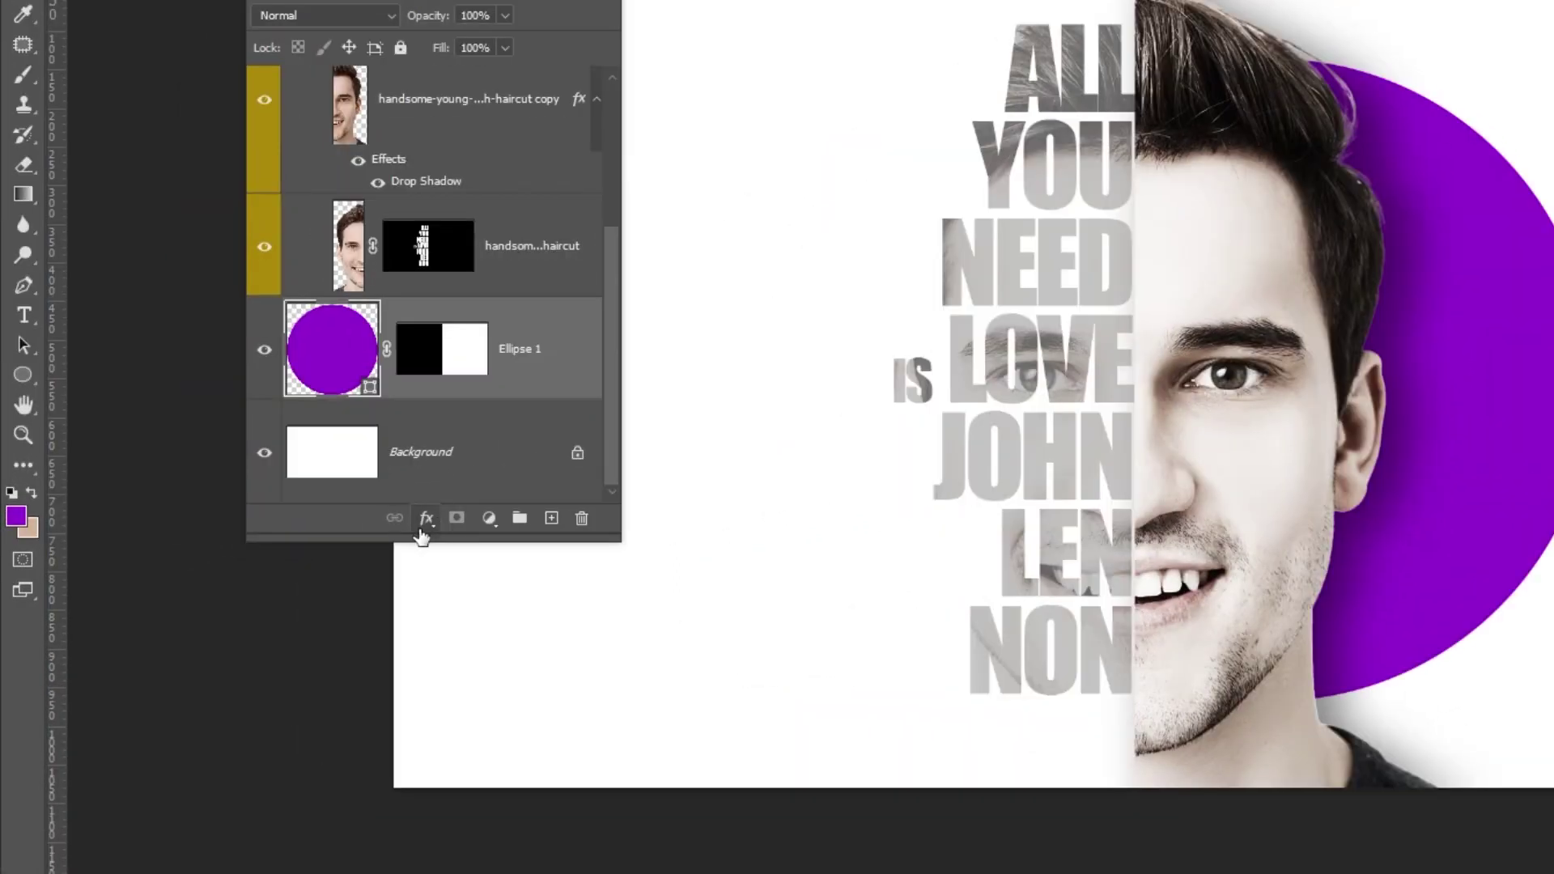
Give Ellipse 1 a Black, White Gradient Overlay in Overlay mode at 65% opacity
left_click(298, 560)
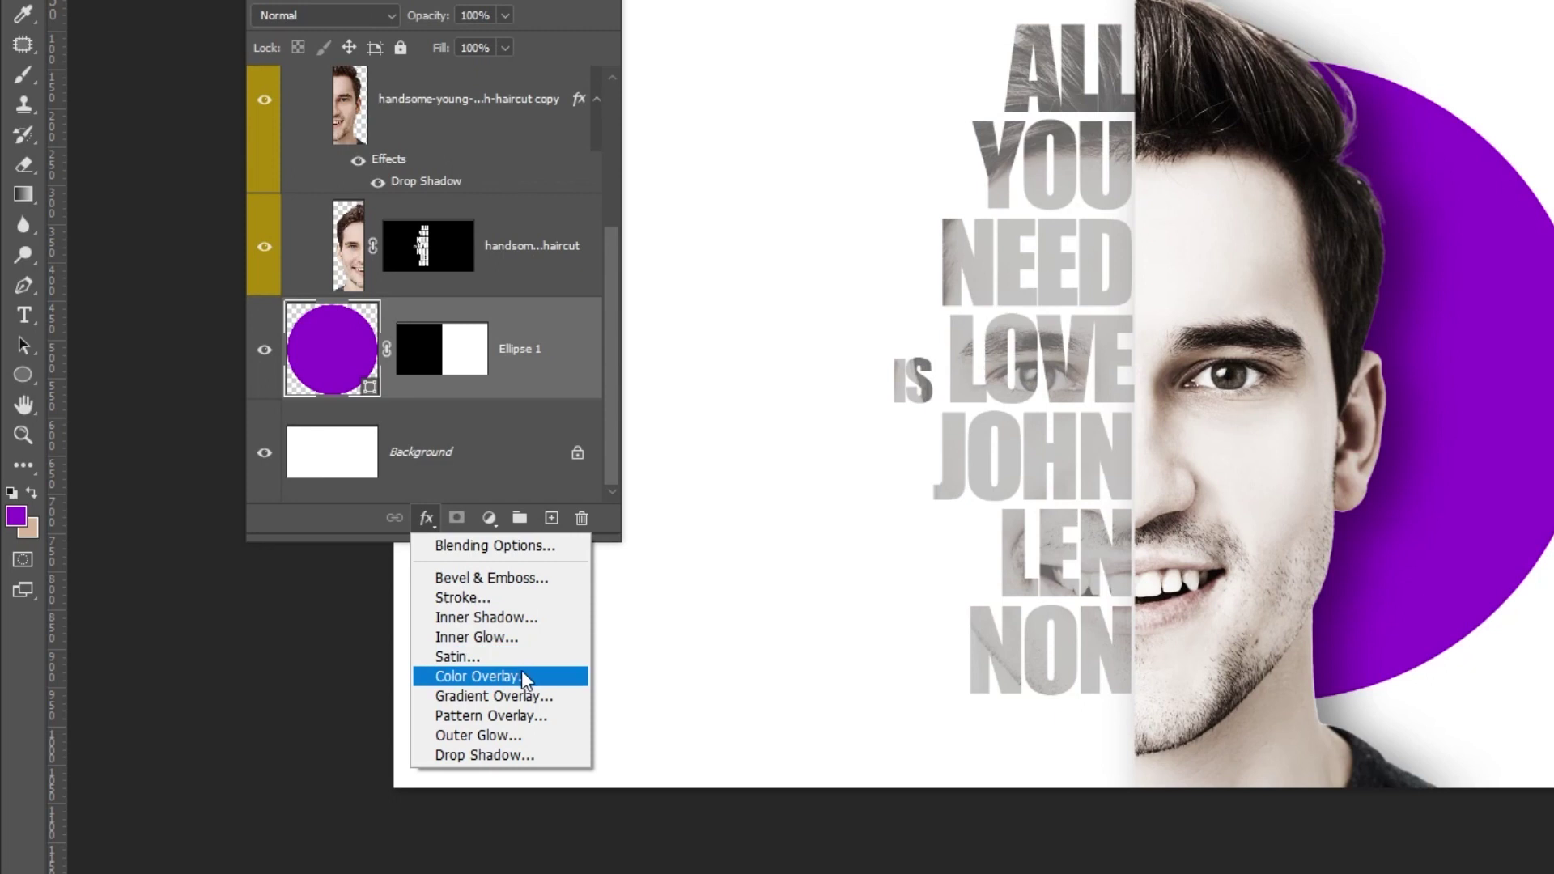
left_click(532, 695)
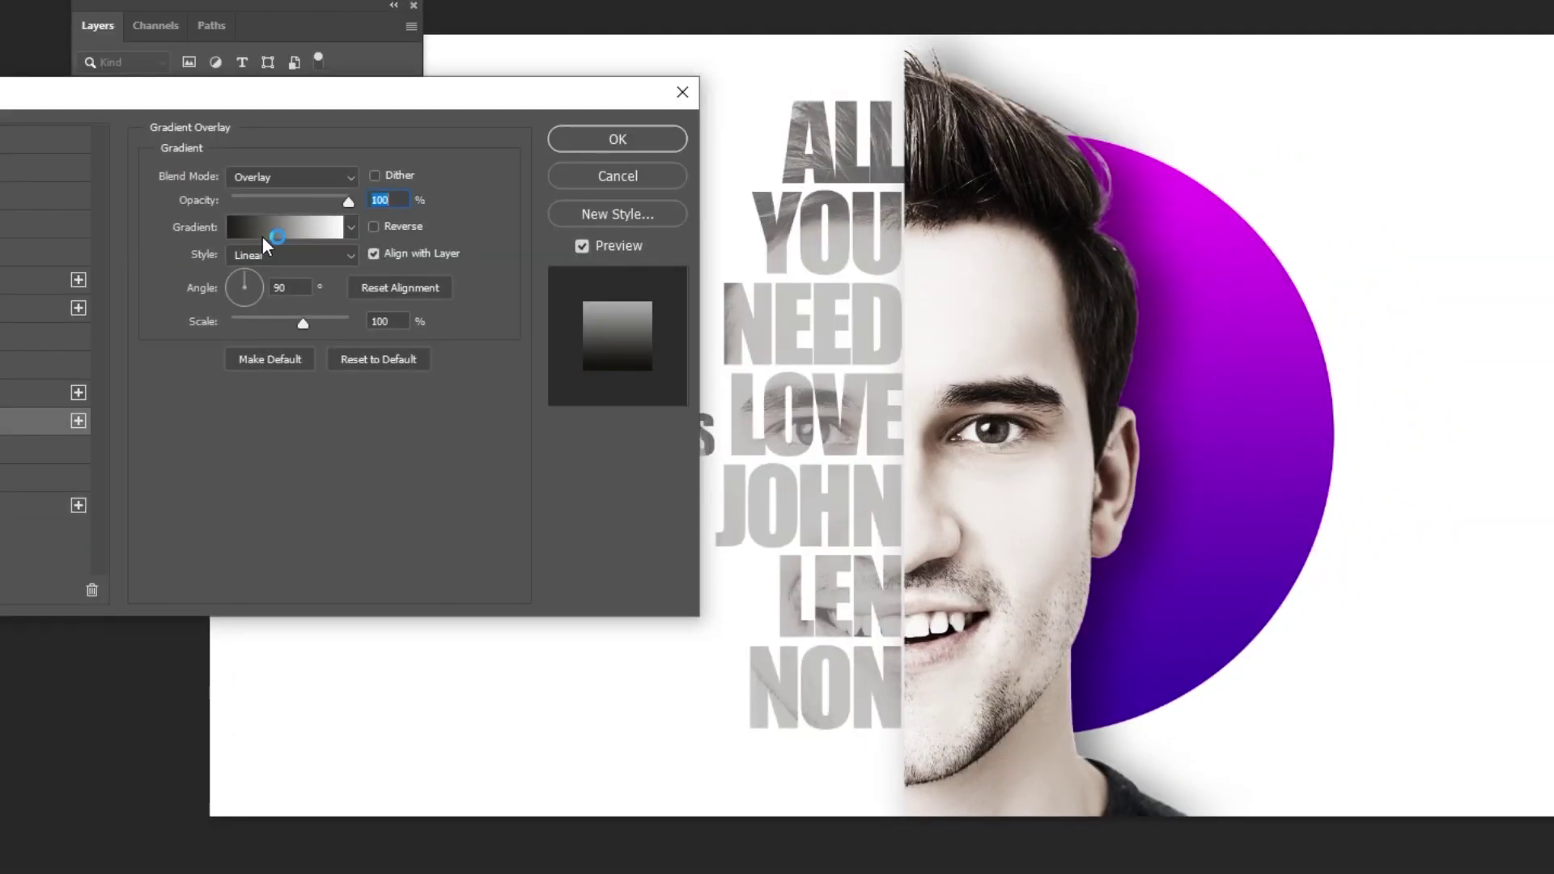
left_click(1255, 179)
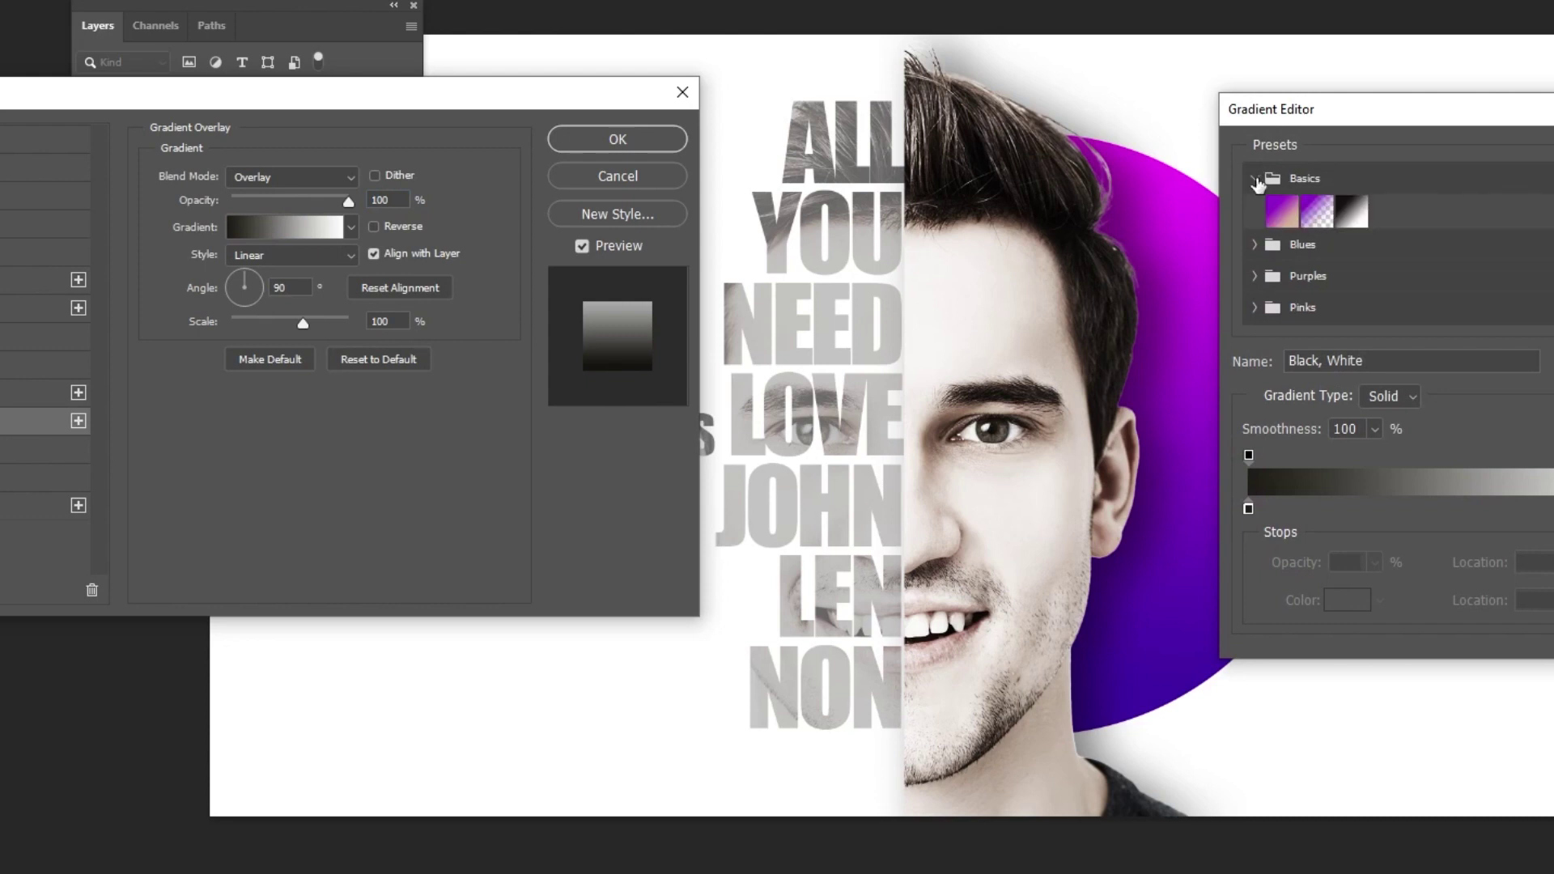
left_click(1350, 211)
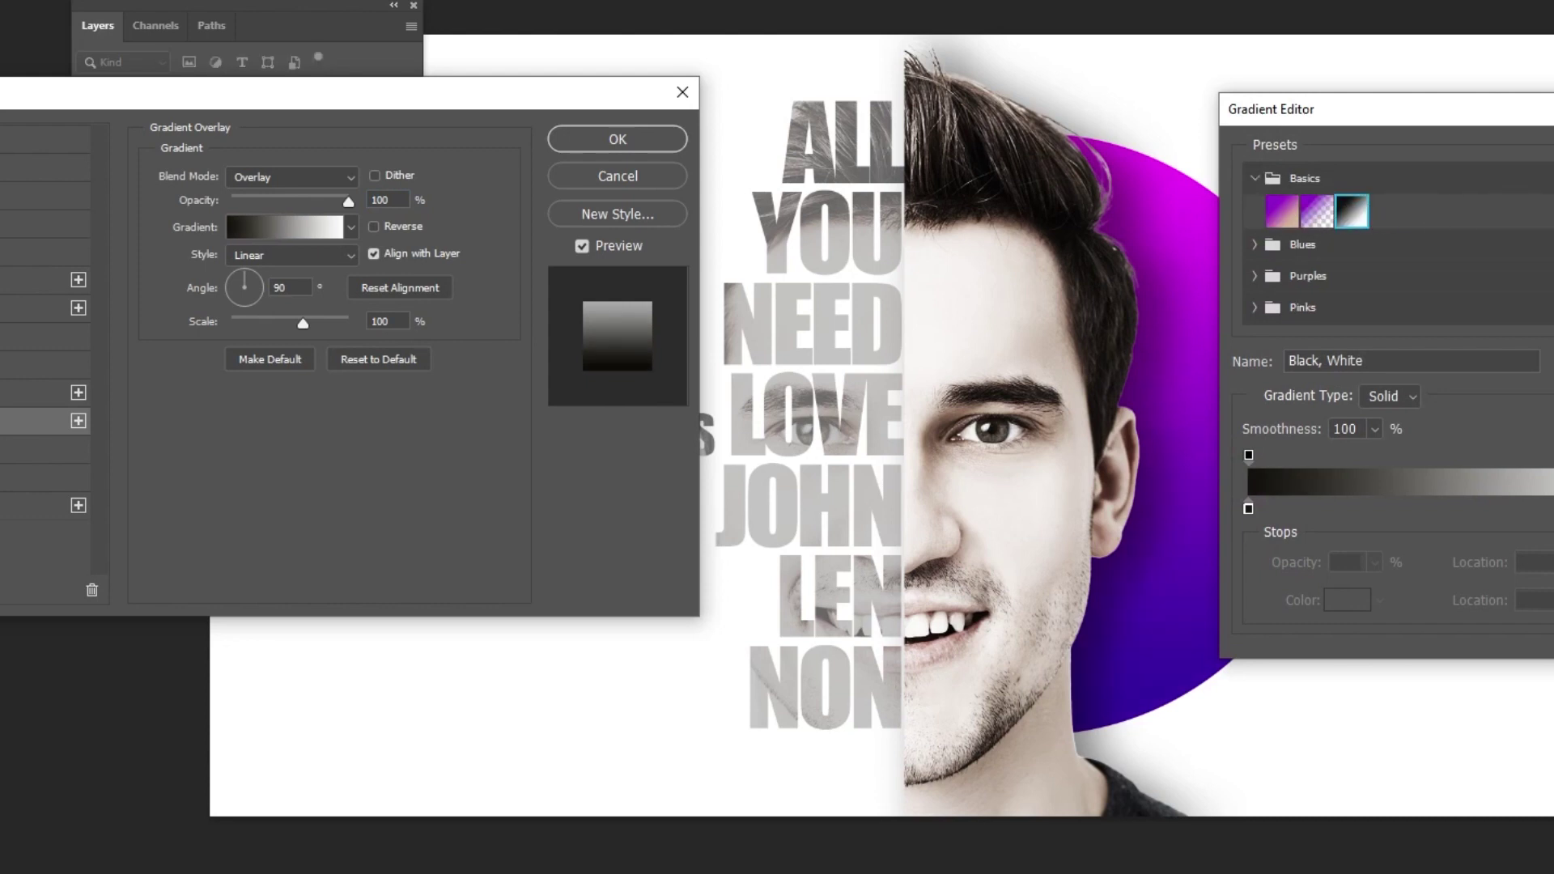
key("Return")
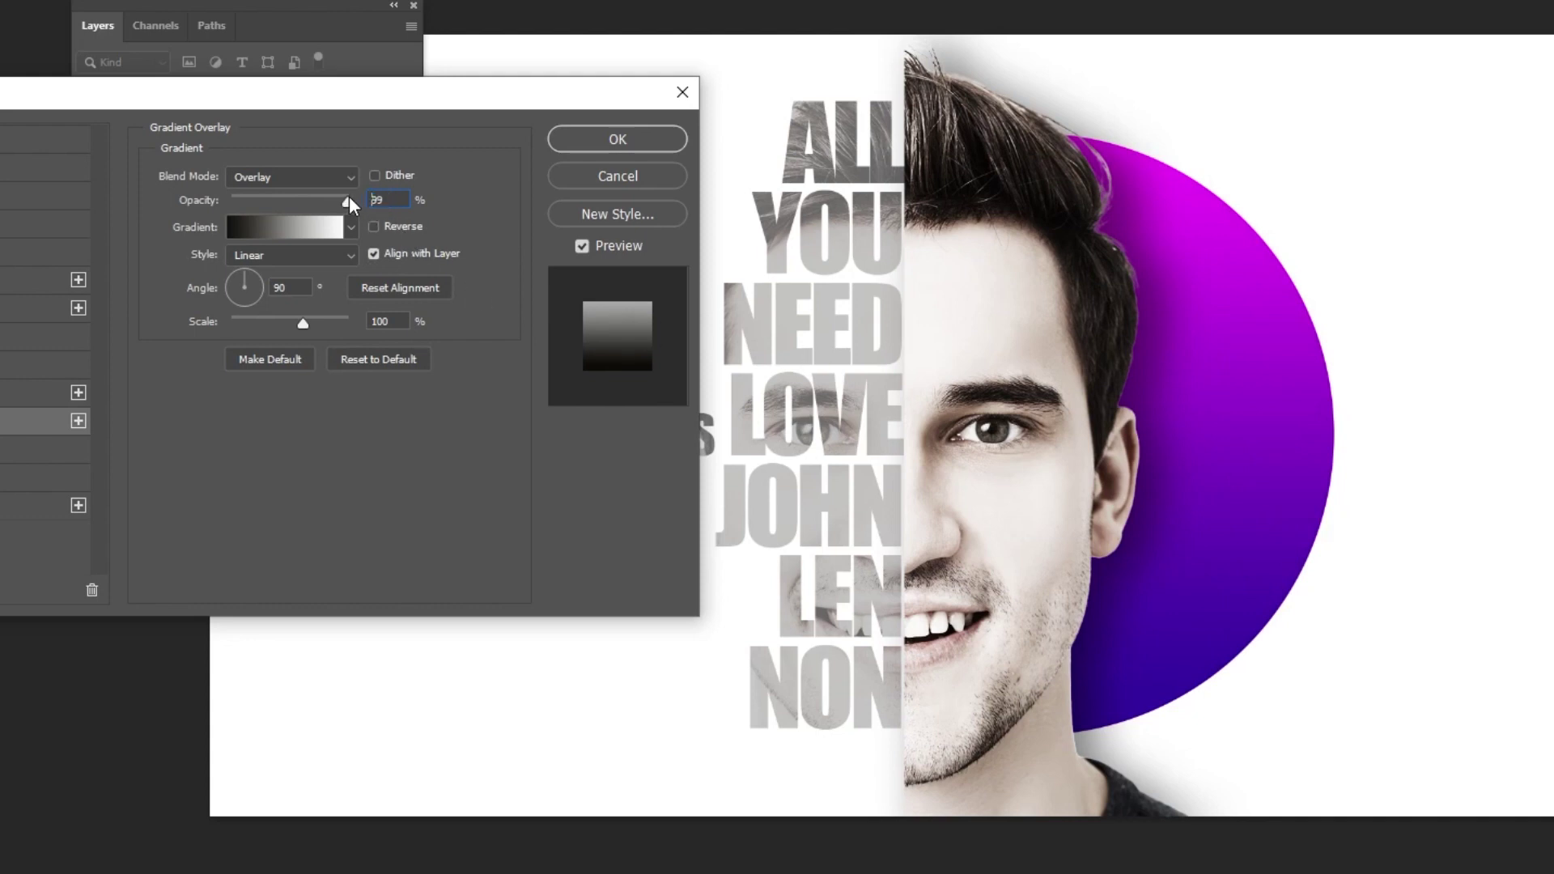
left_click_drag(349, 196, 306, 199)
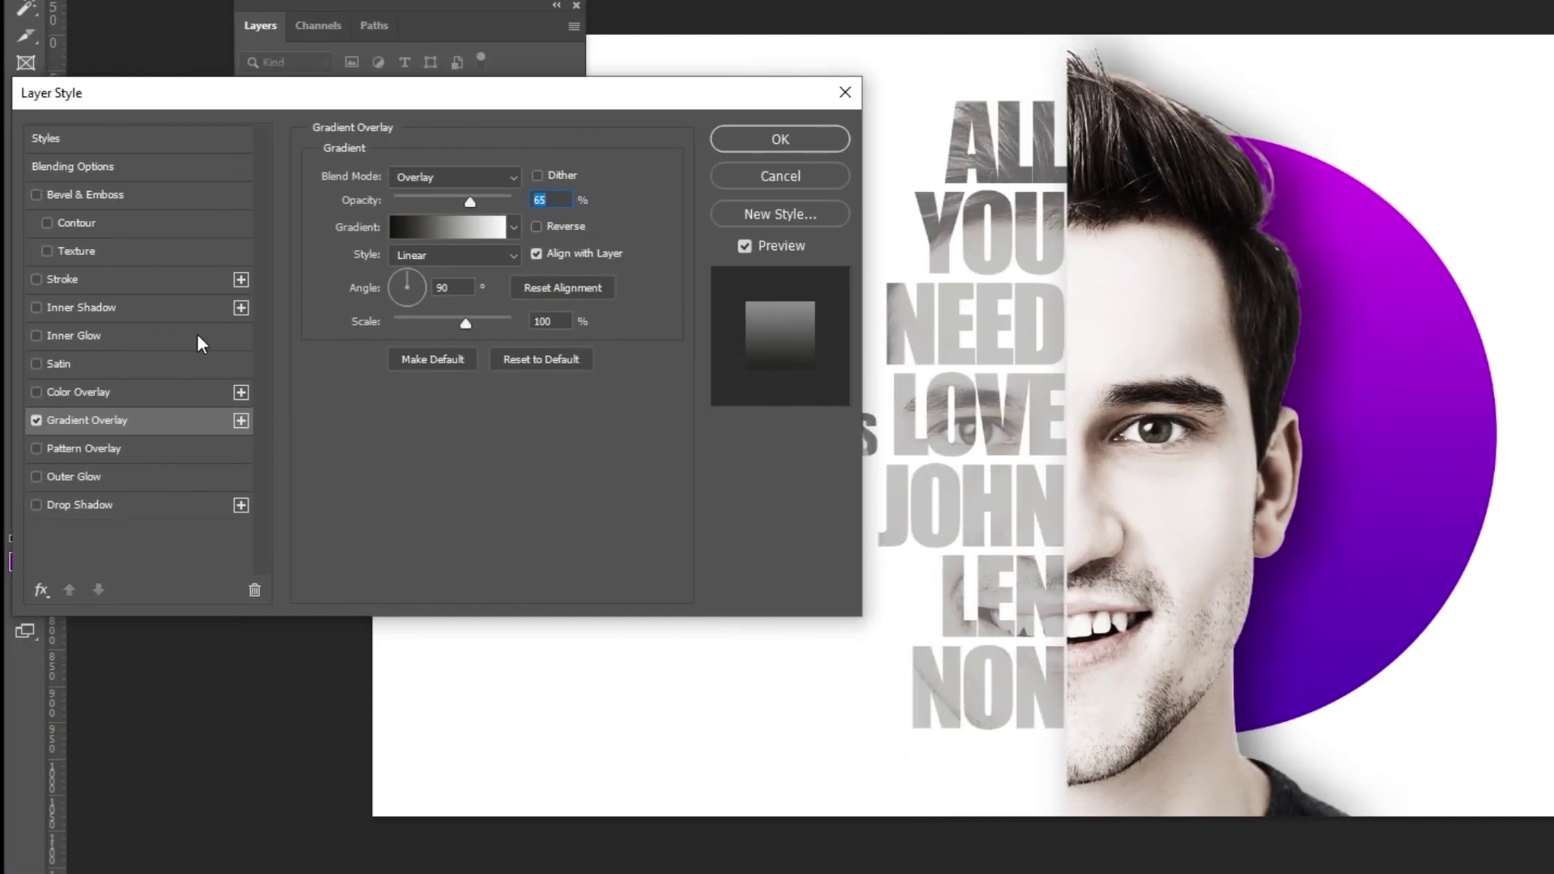
Add Bevel & Emboss with Texture at 200% scale to the circle, keeping the default pattern
left_click(109, 254)
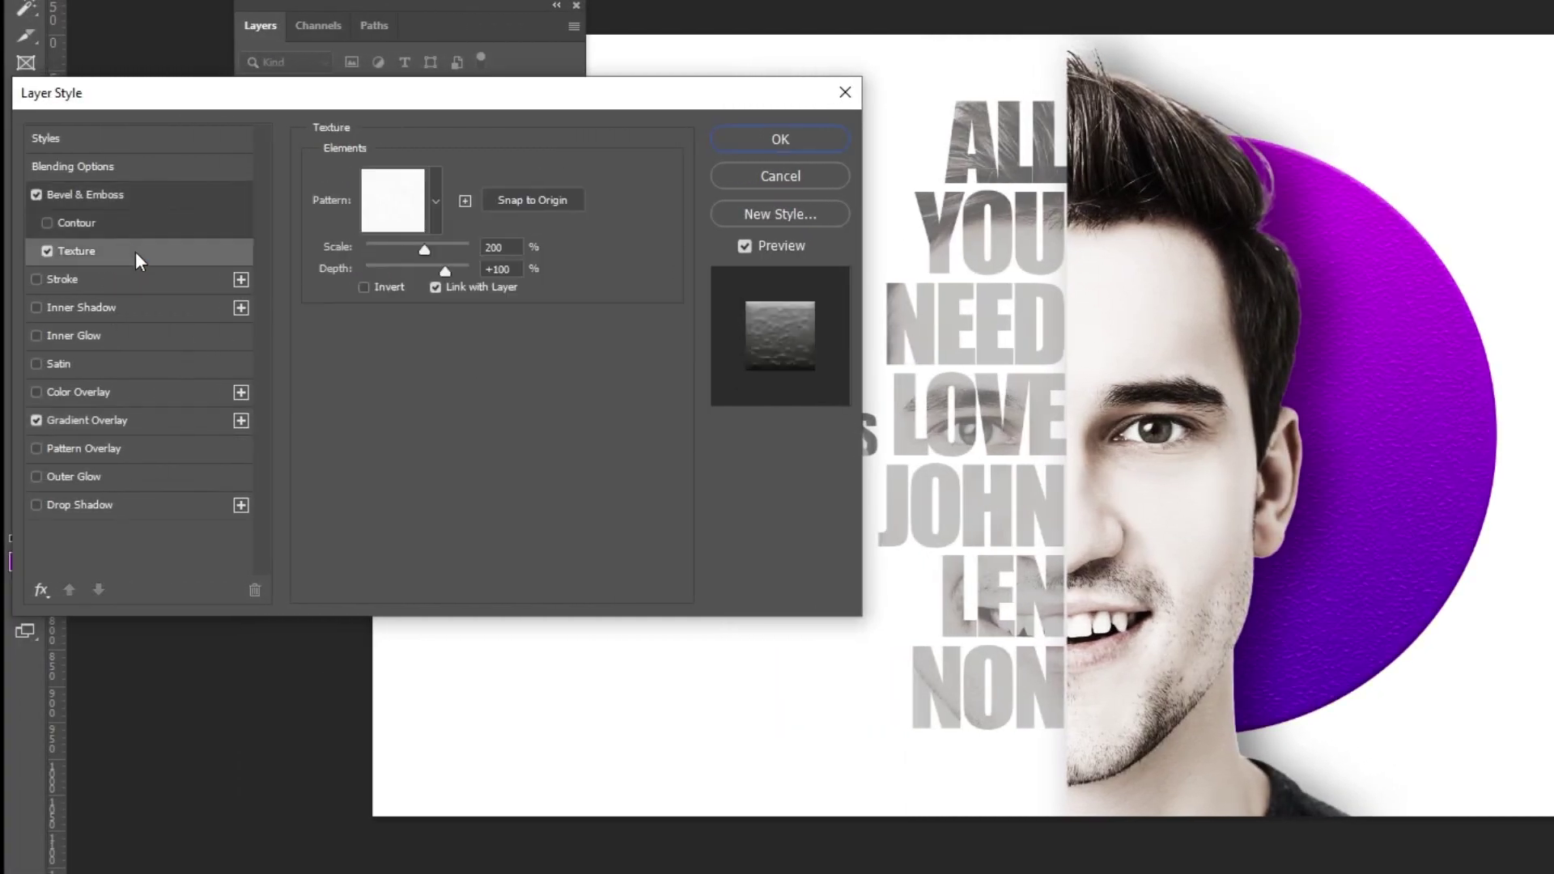
double_click(480, 247)
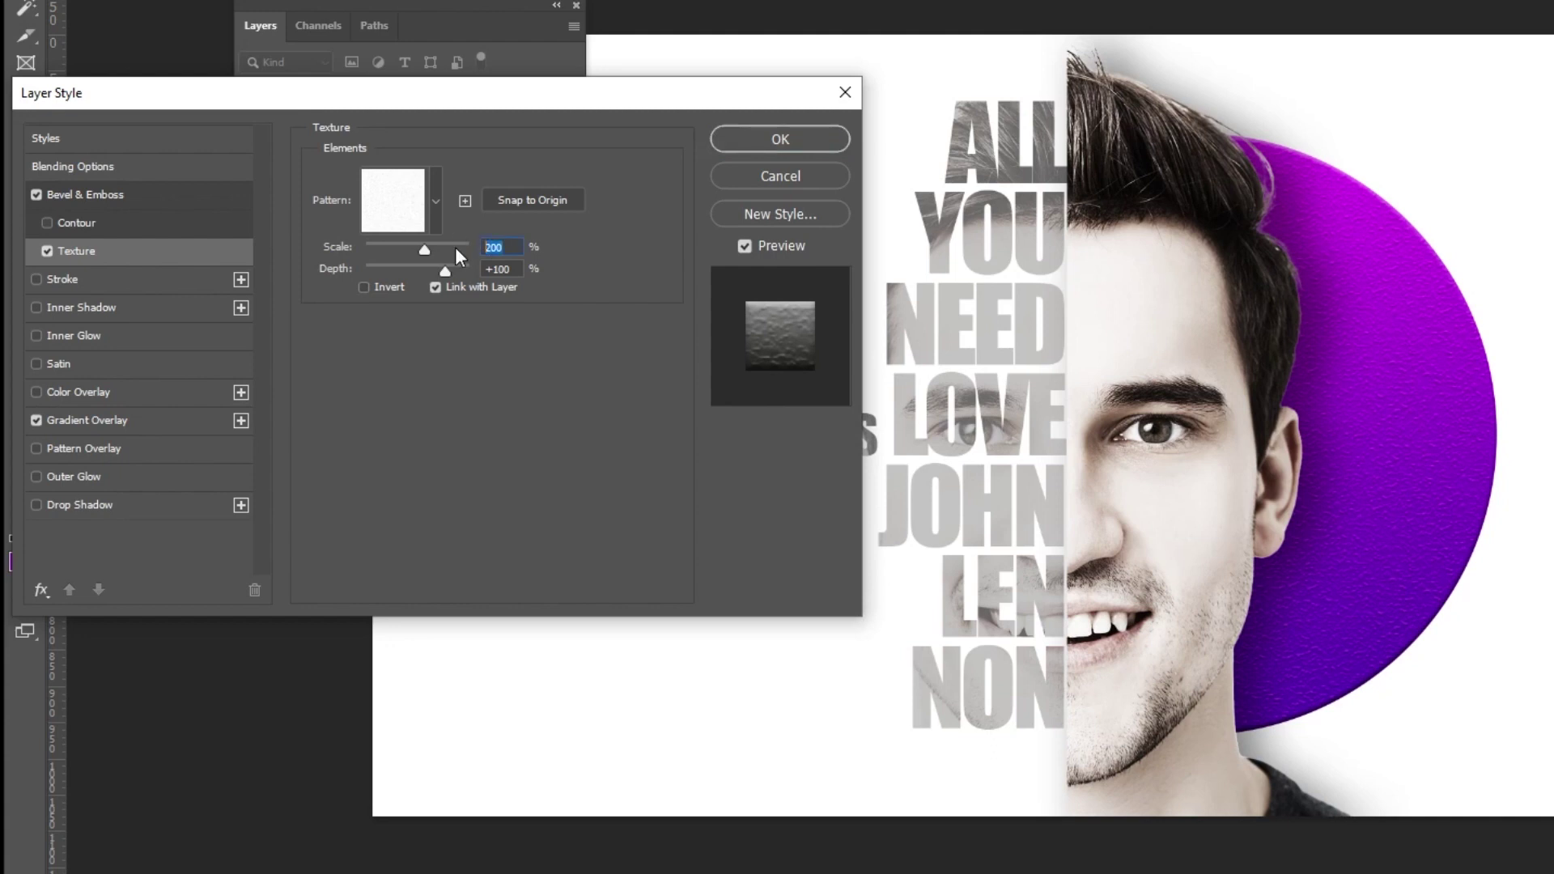
type("1")
key("BackSpace")
type("200")
left_click(415, 204)
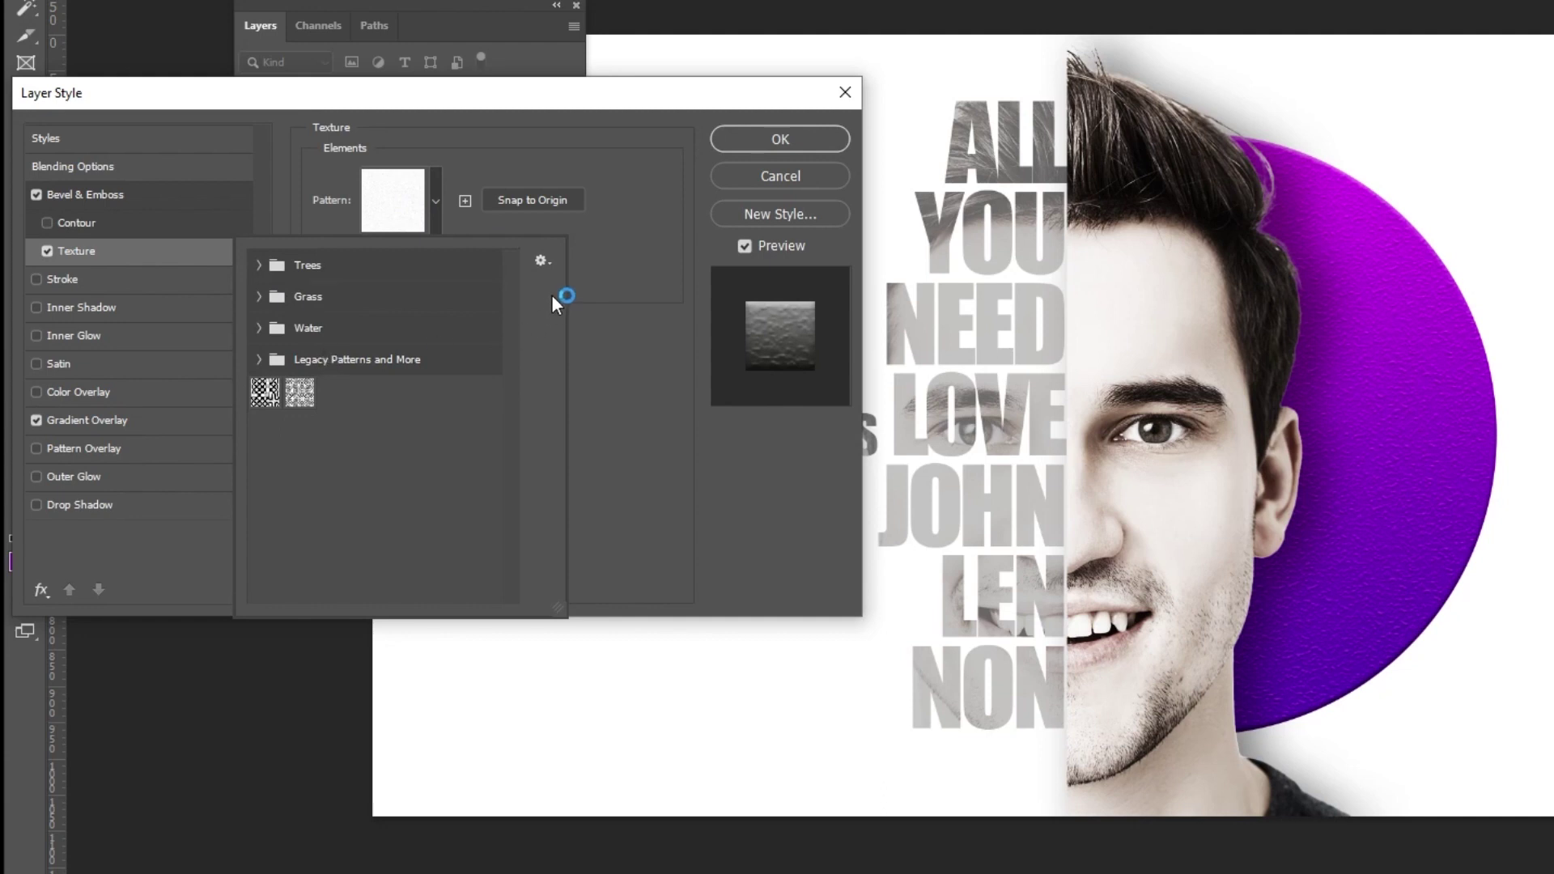
left_click(579, 231)
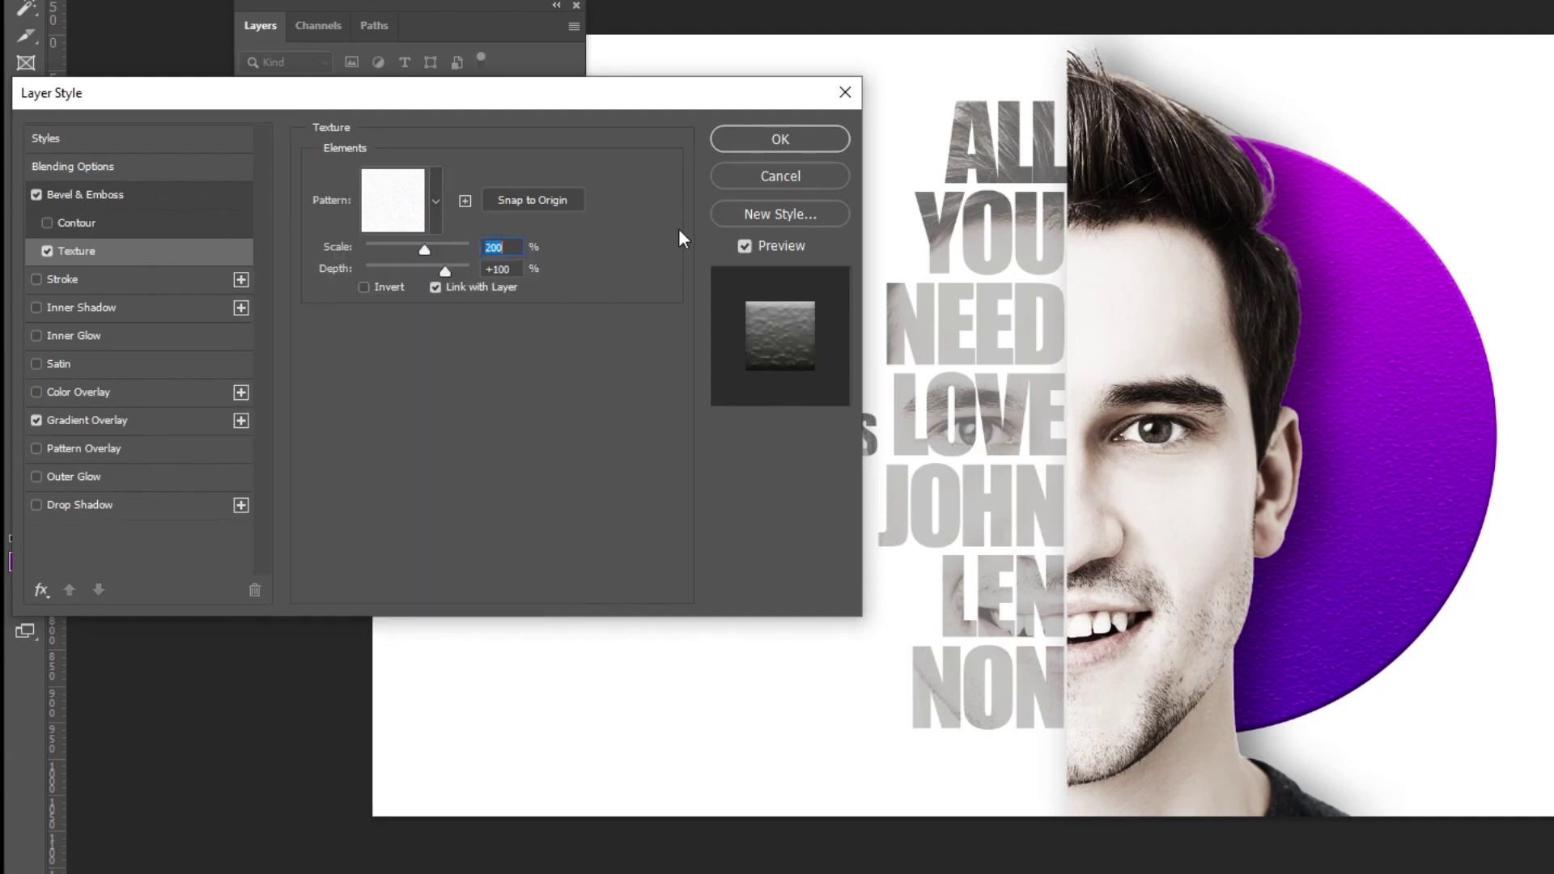
left_click(760, 139)
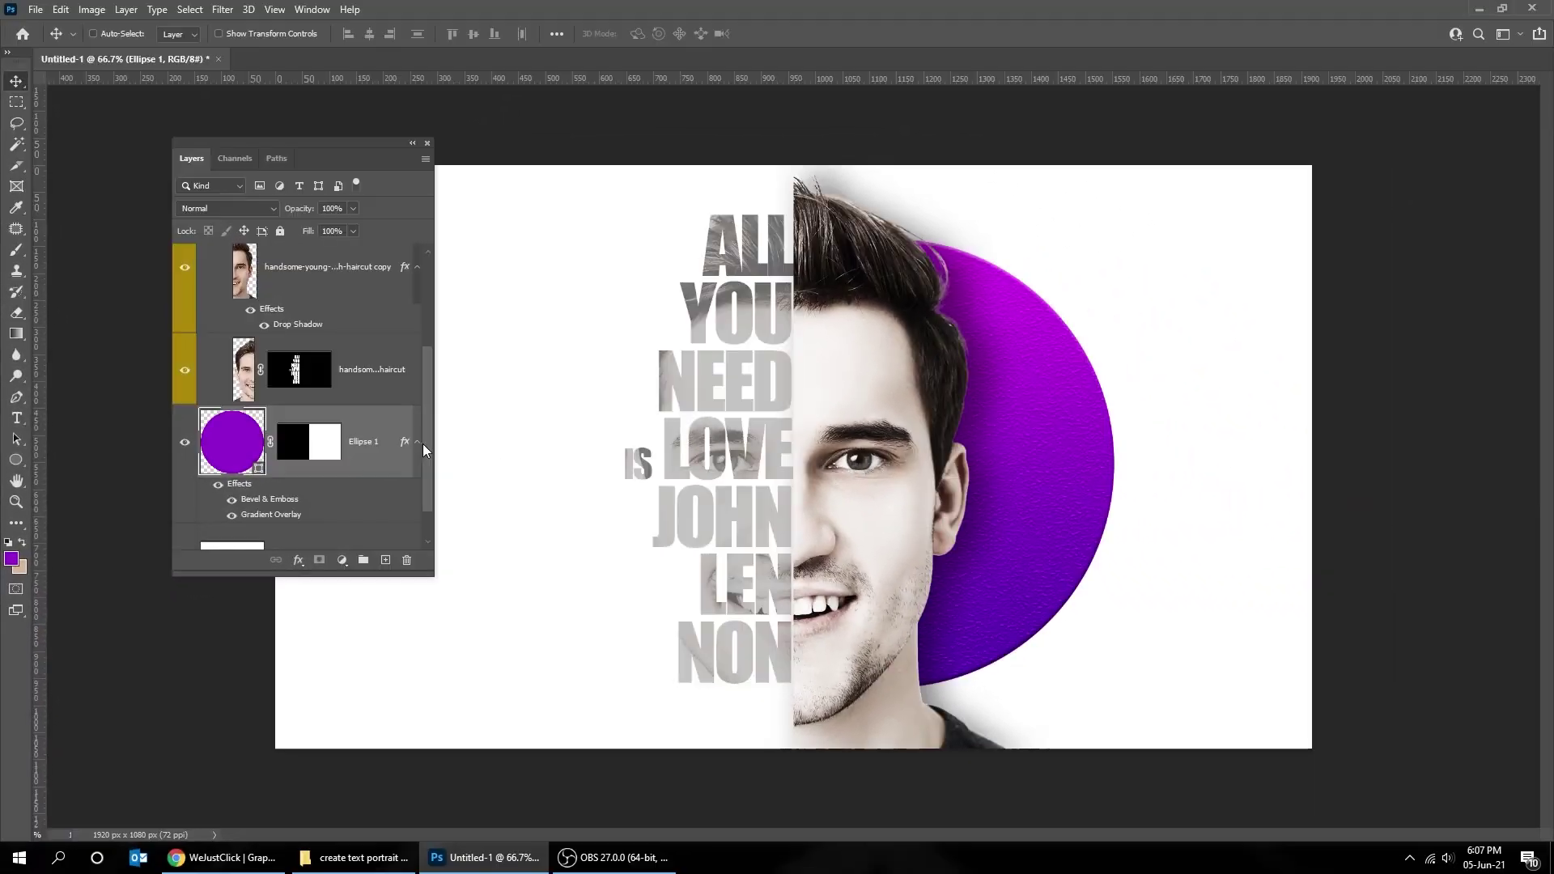
Collapse the circle's effects list and select the Brightness/Contrast adjustment layer
left_click(491, 422)
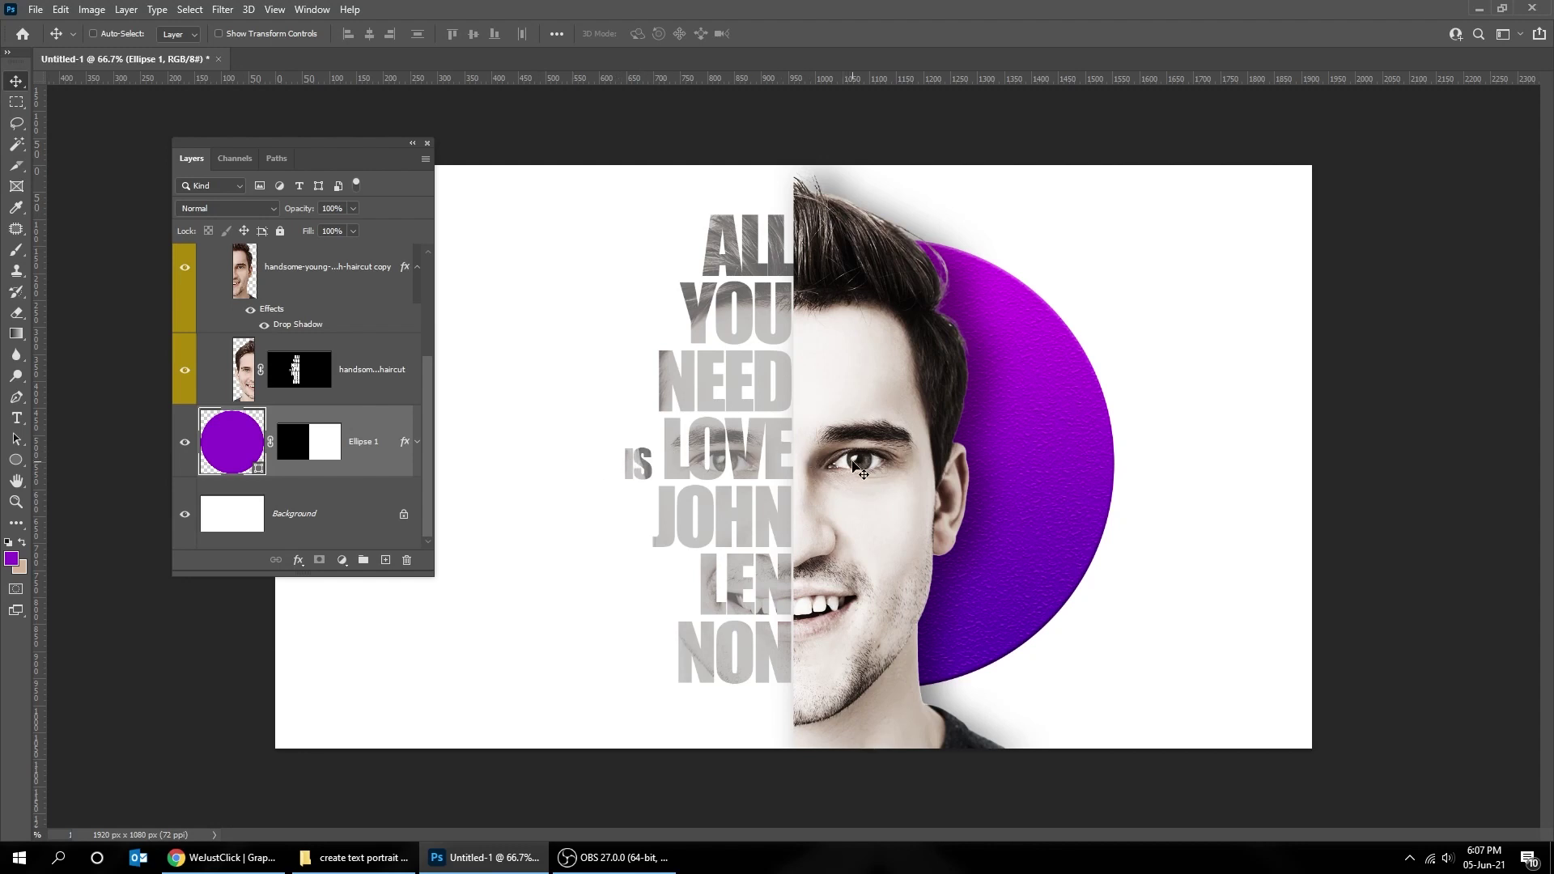
scroll(353, 314, "up", 5)
left_click(392, 317)
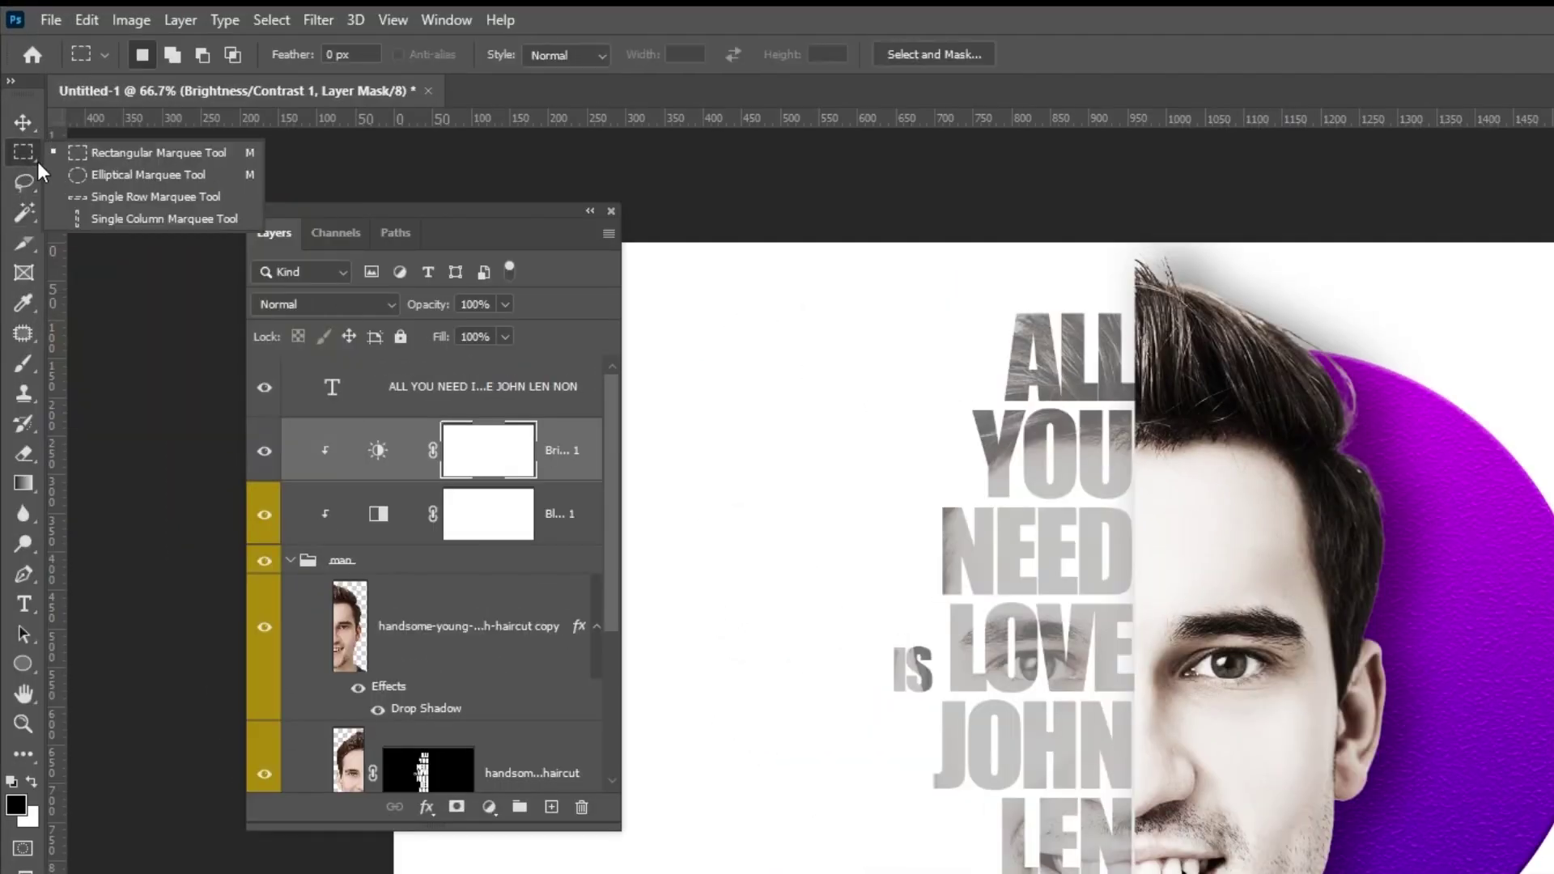
Draw an elliptical selection around the right eye's iris and reshape it with Transform Selection
left_click(84, 170)
scroll(1225, 650, "up", 5)
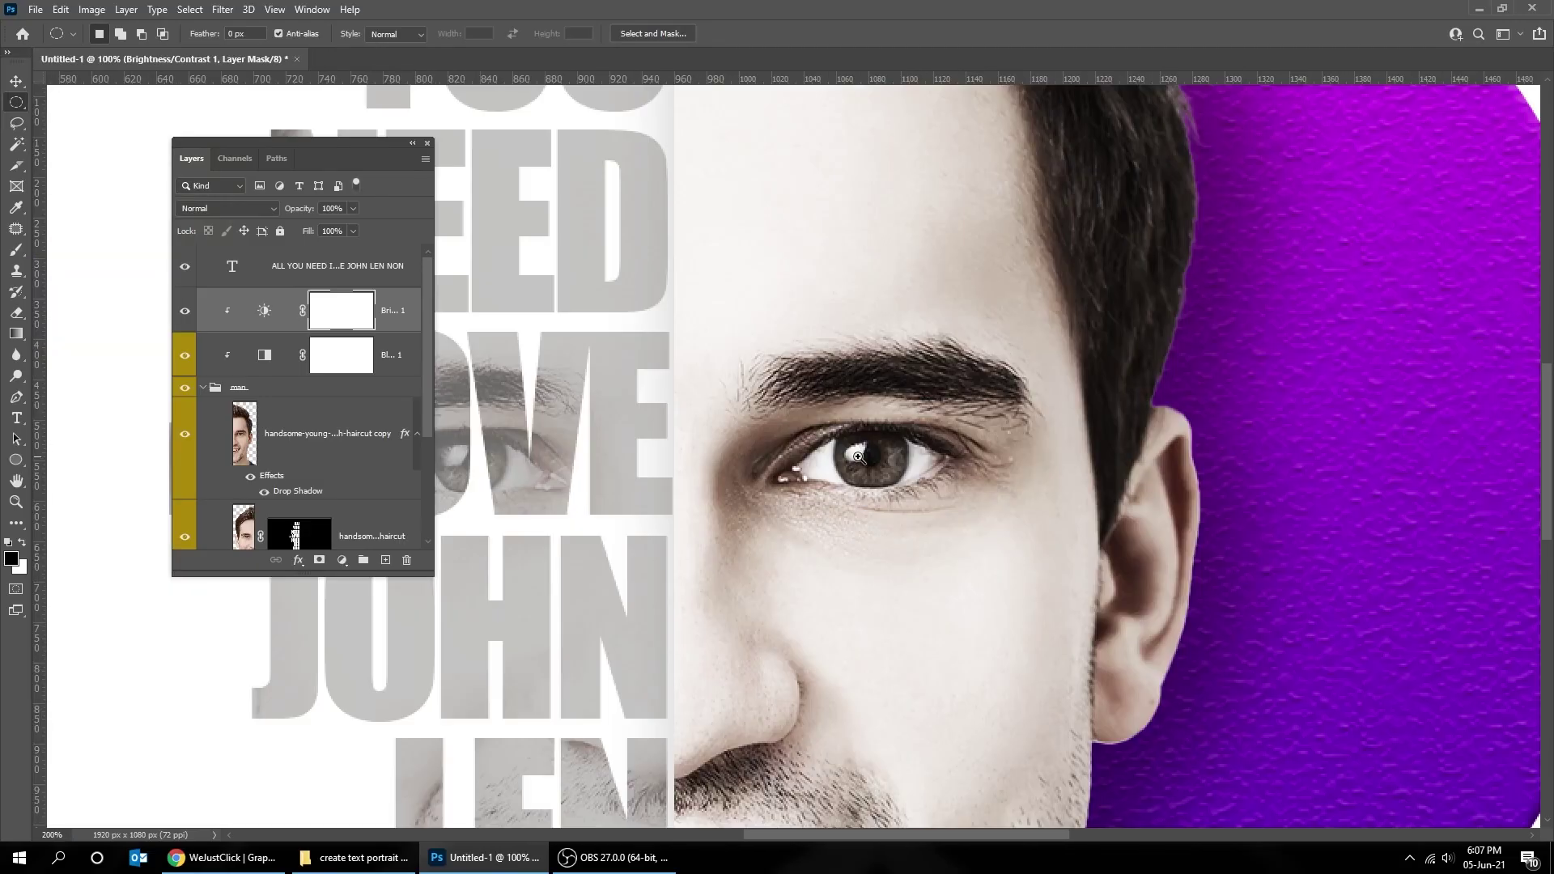
left_click_drag(827, 422, 904, 492)
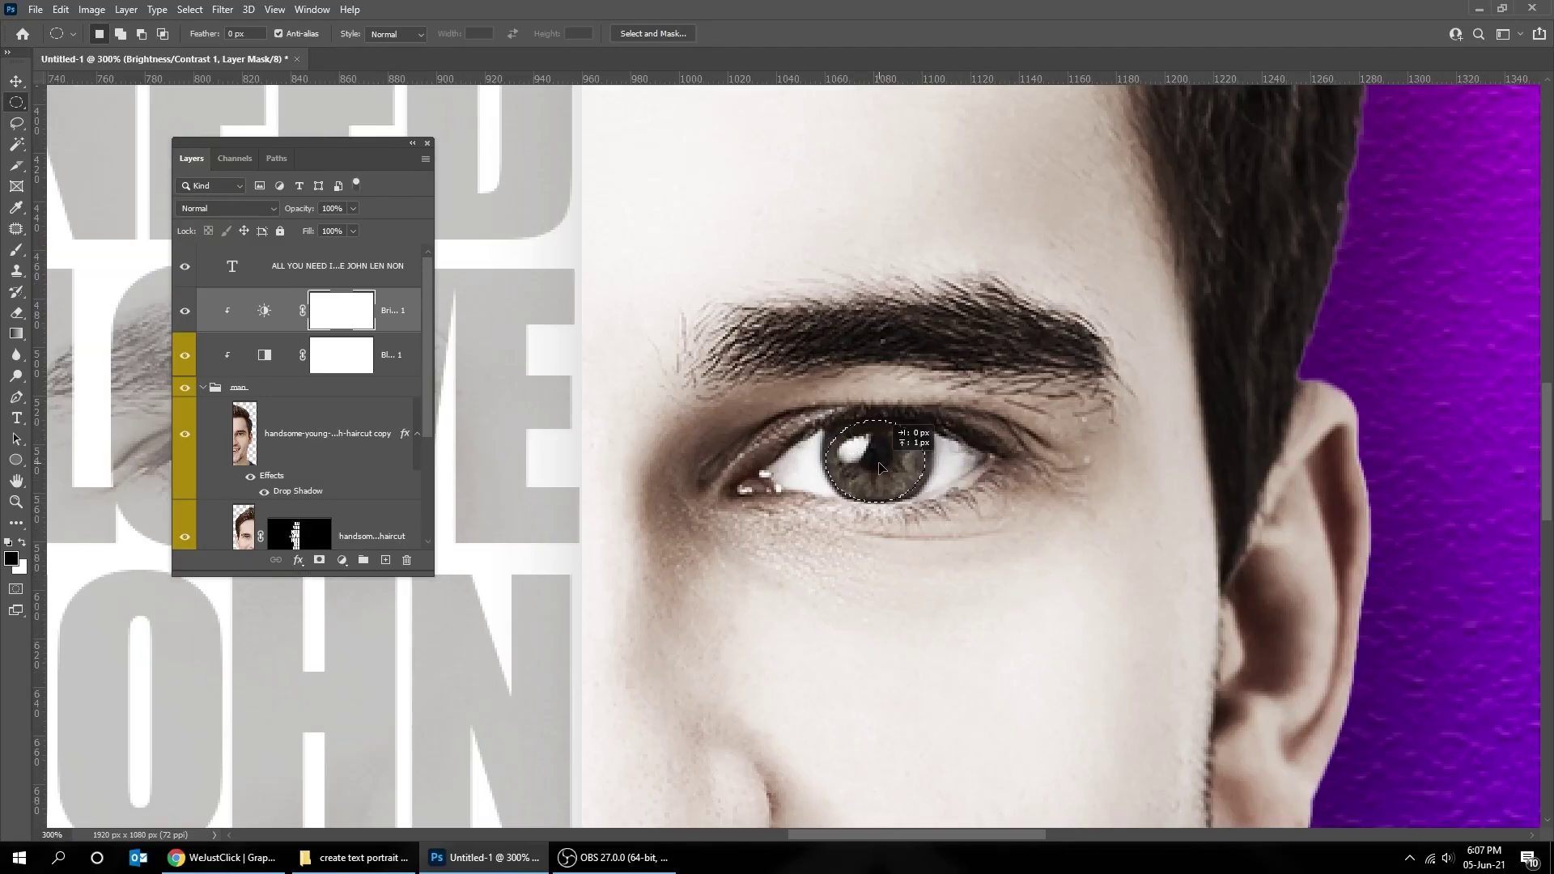
right_click(882, 466)
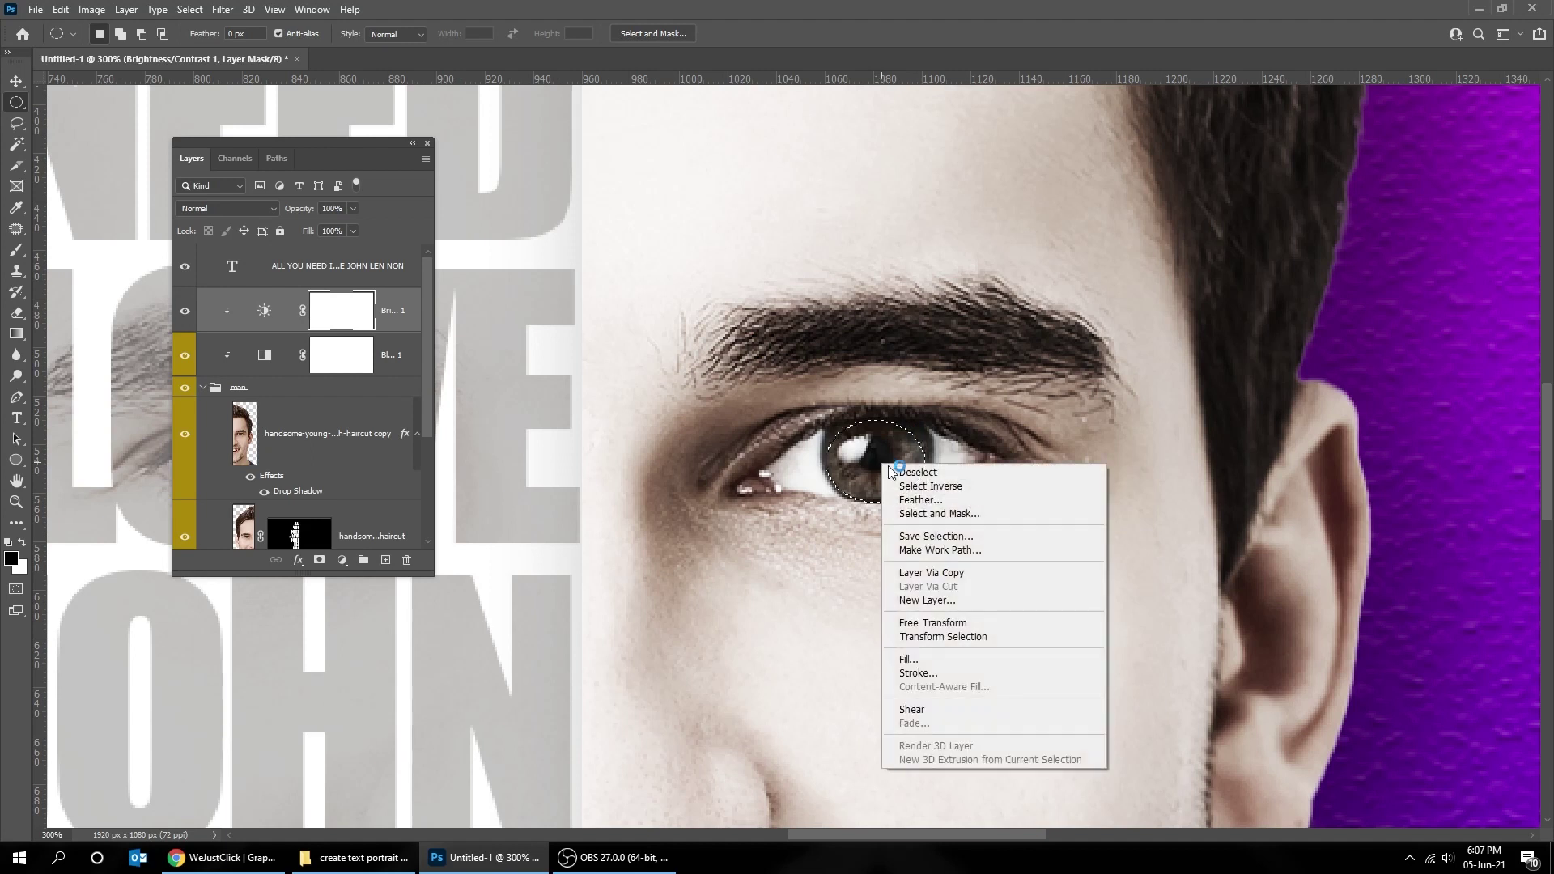
left_click(967, 637)
left_click_drag(926, 460, 881, 417)
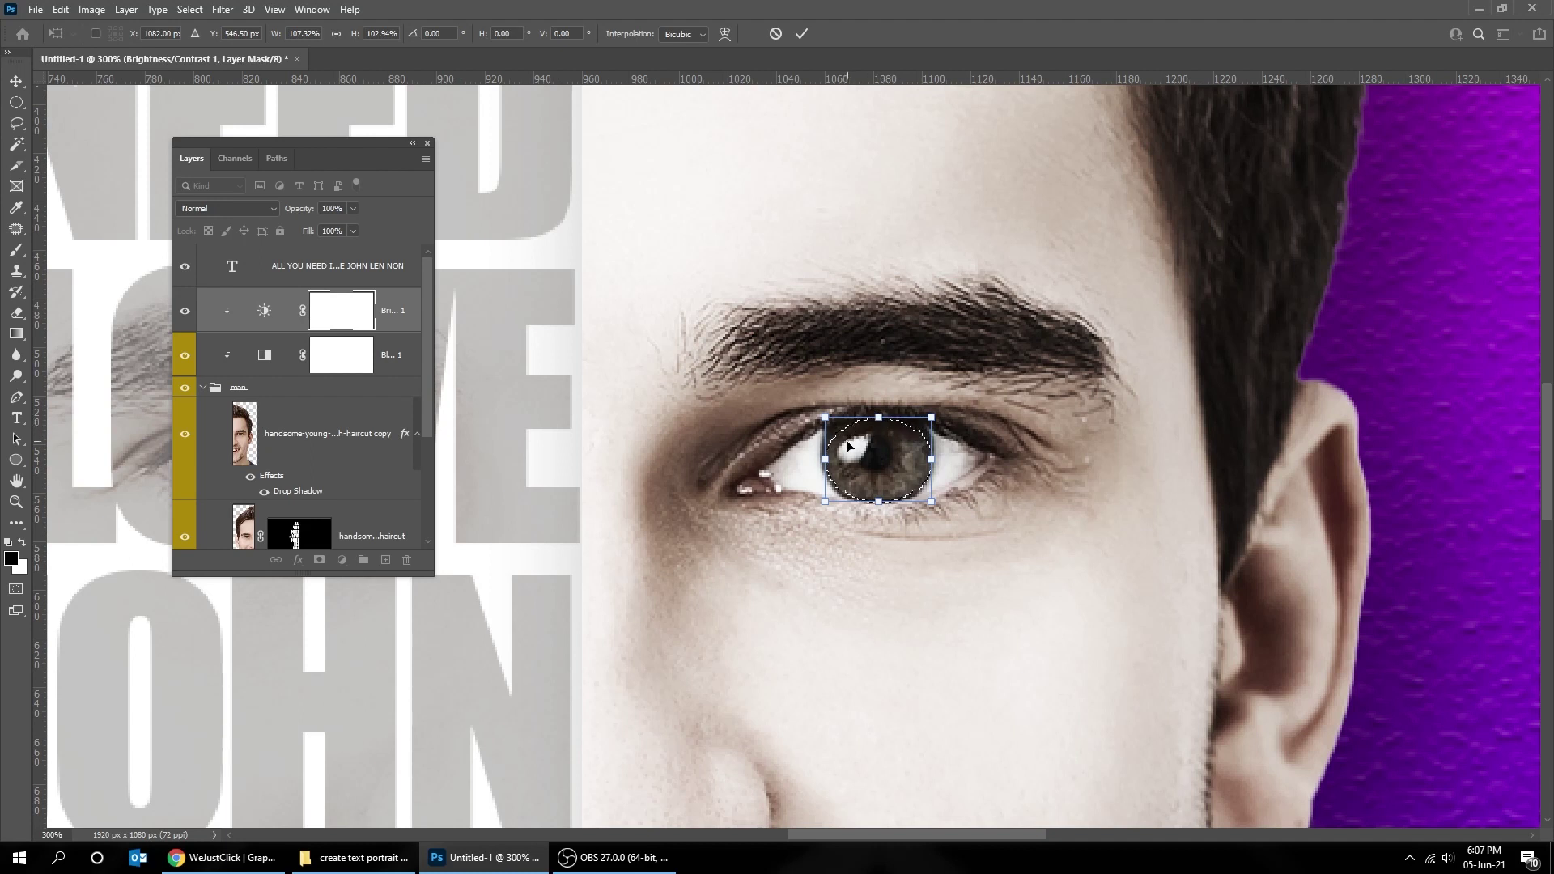
key("Return")
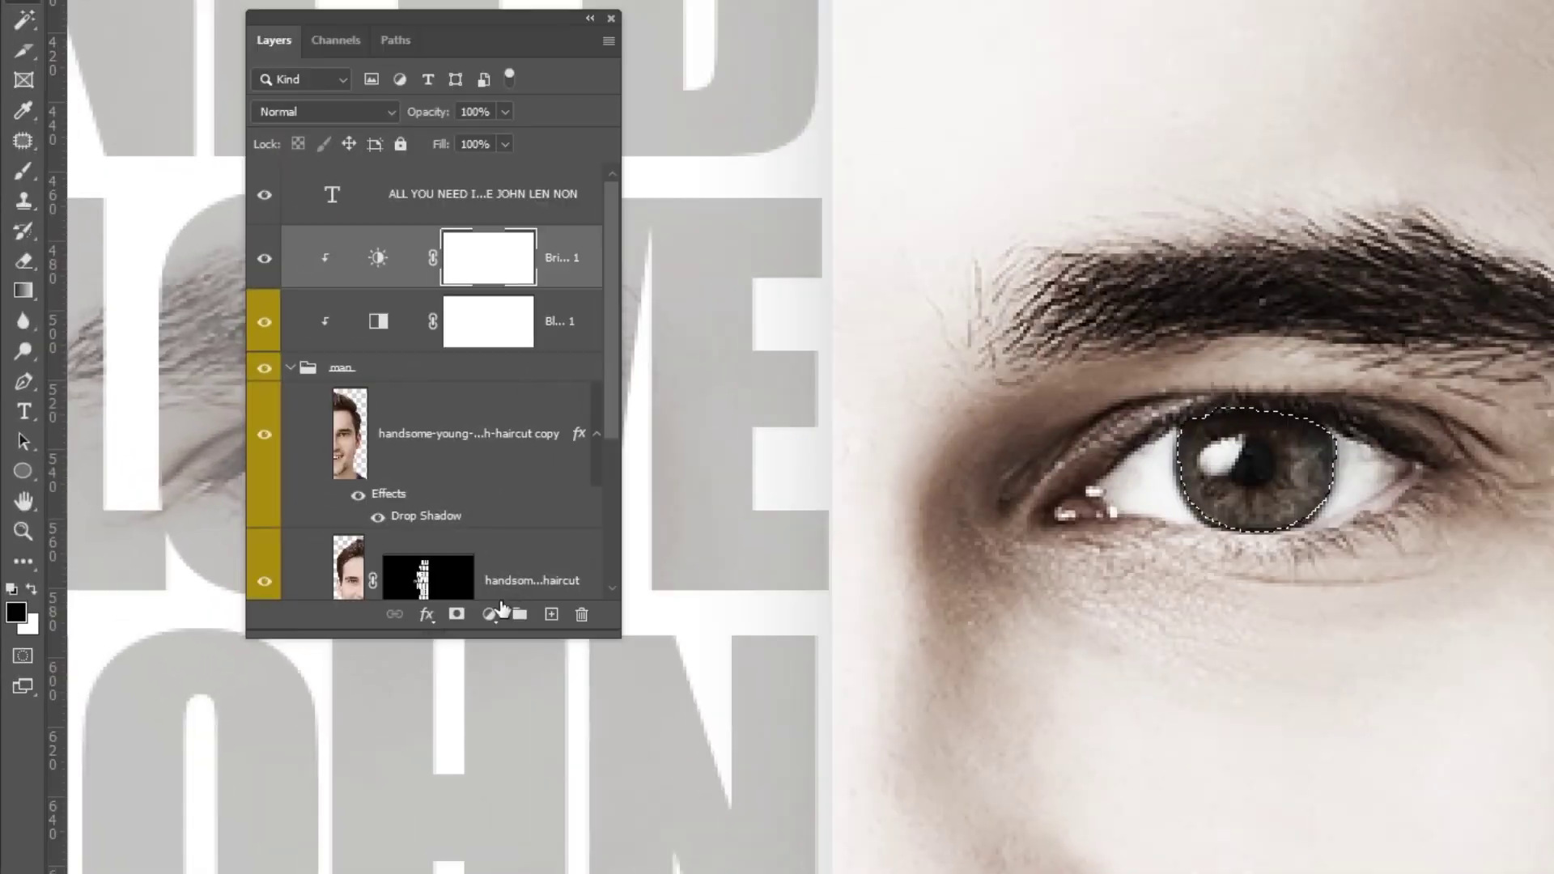
Tint the iris with a #9207cd Solid Color fill layer in Color mode at 60% fill
left_click(488, 615)
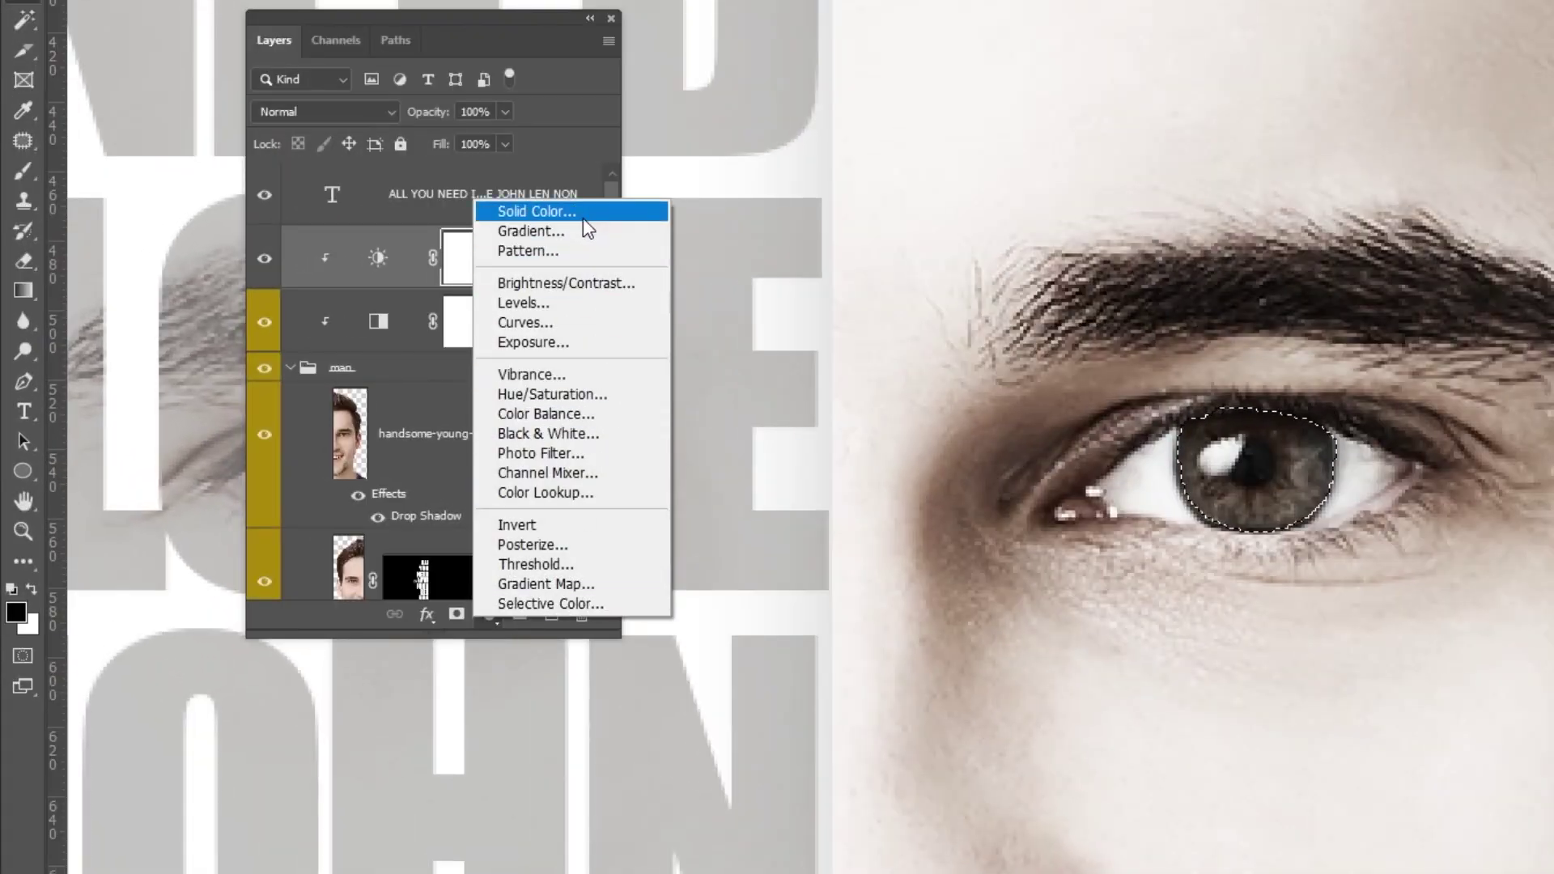
left_click(582, 214)
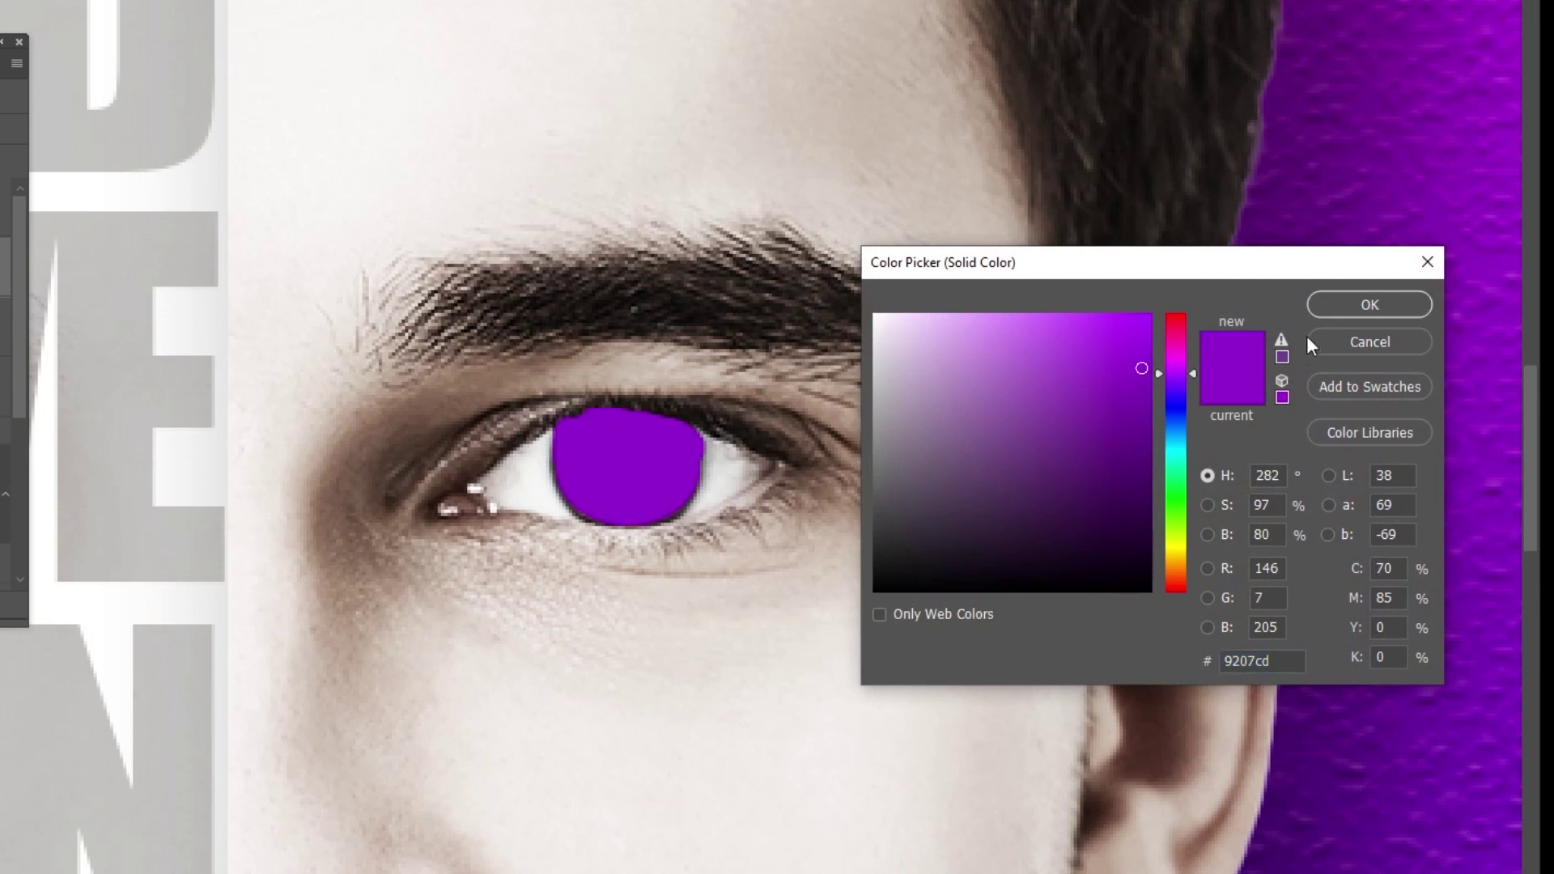
left_click(1348, 305)
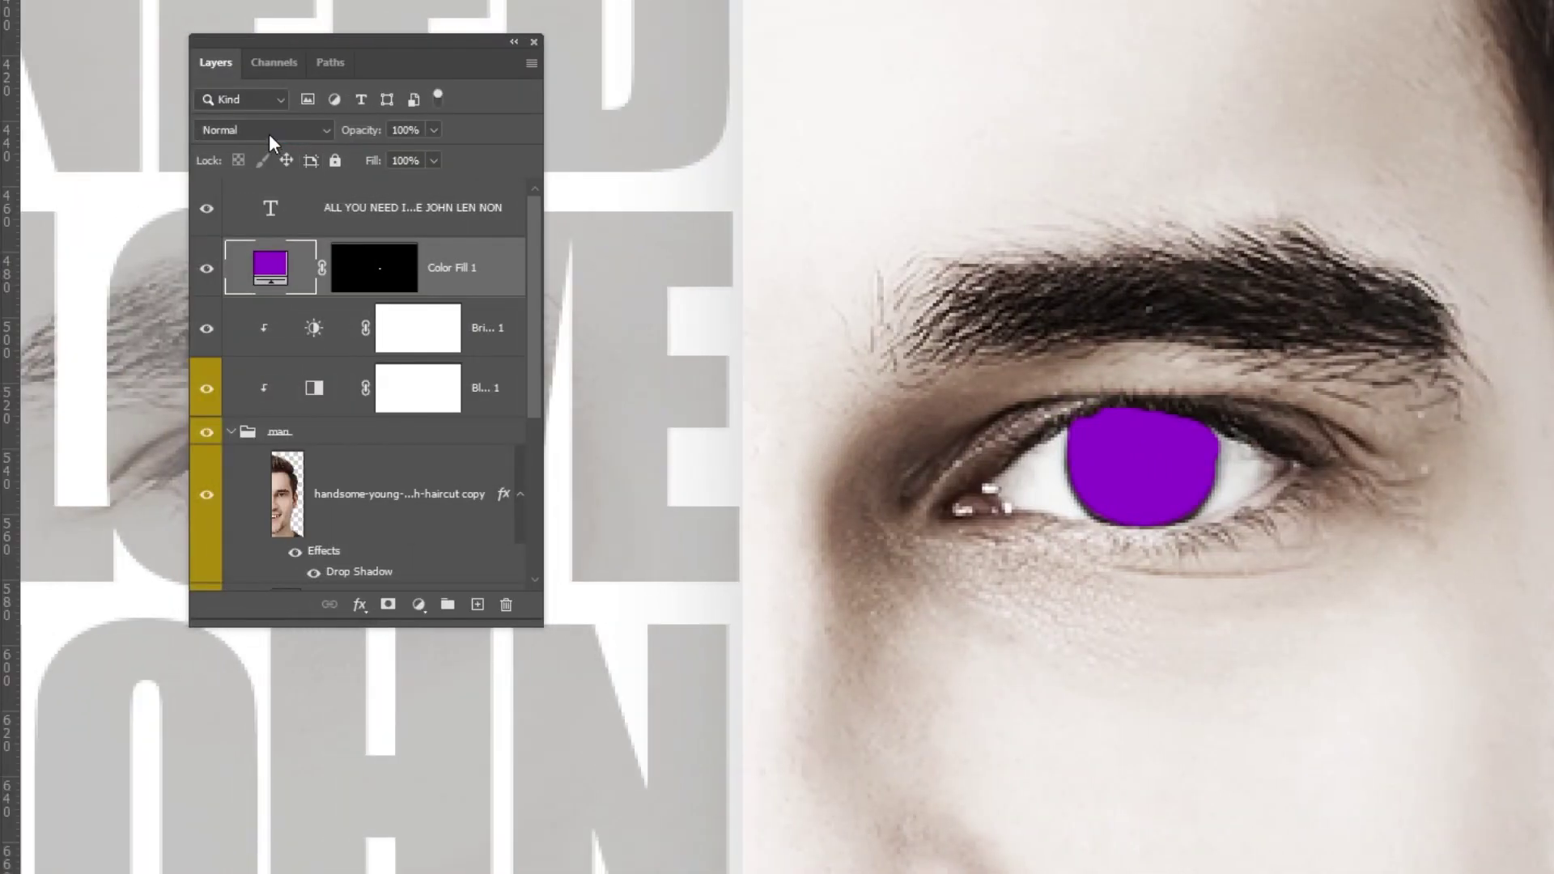
left_click(269, 134)
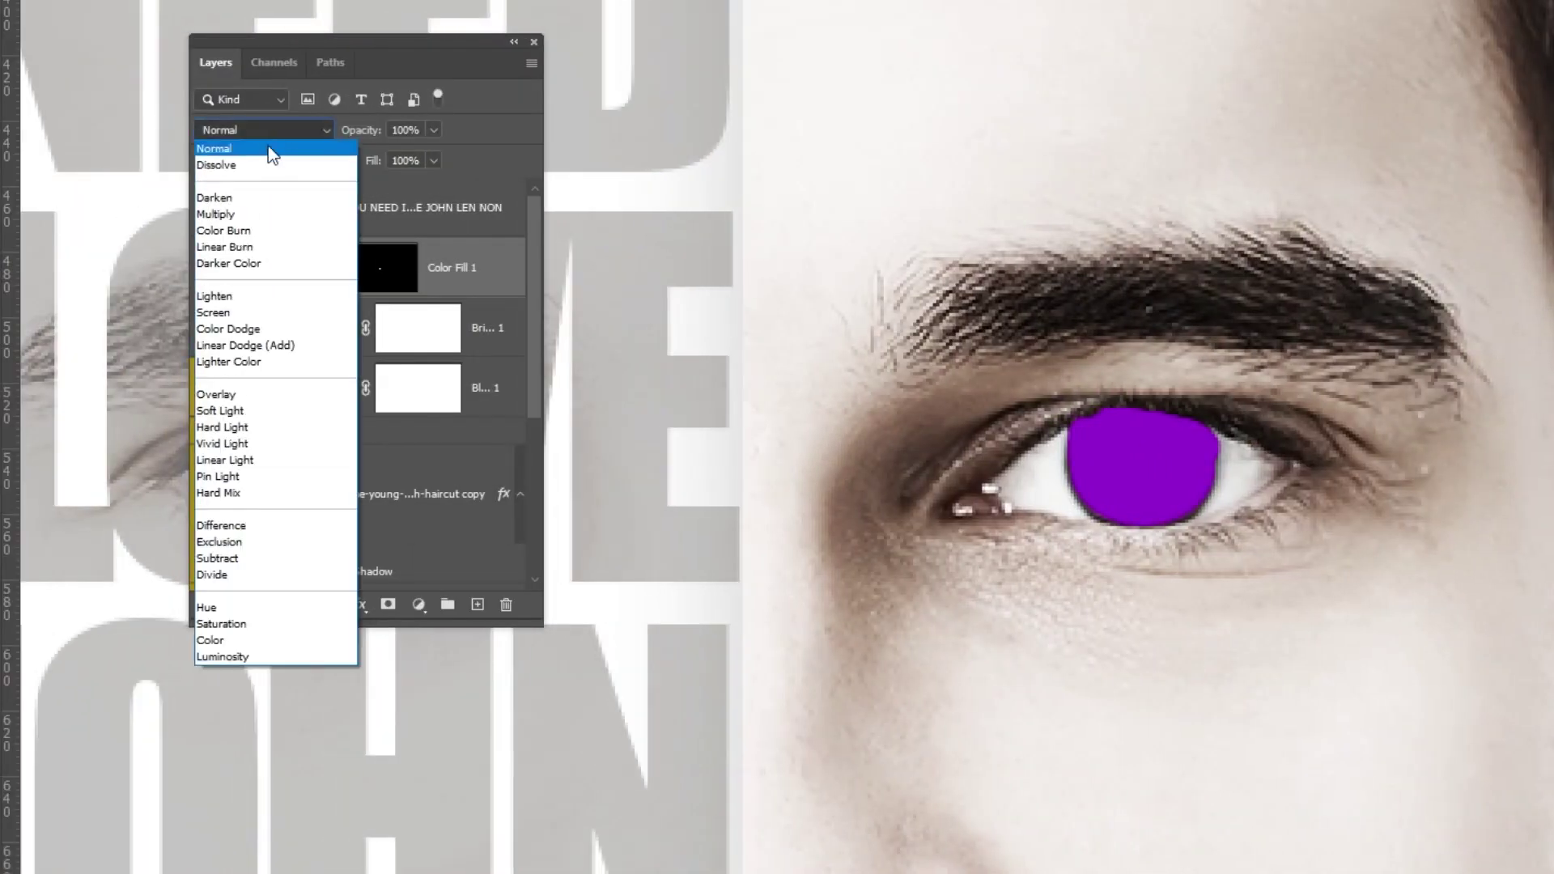
left_click(242, 640)
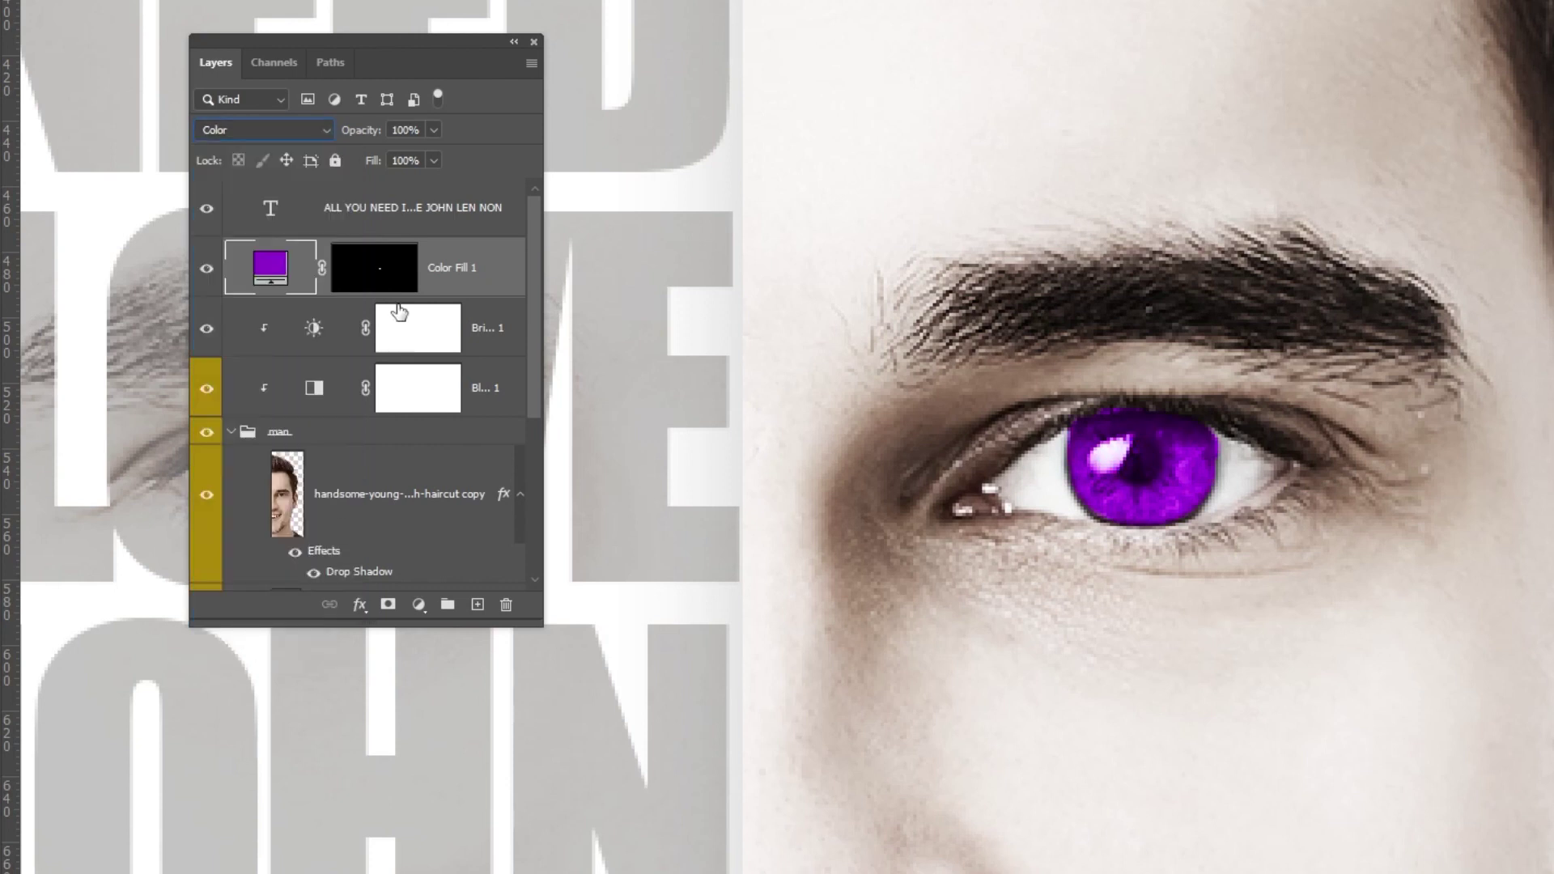
left_click(432, 159)
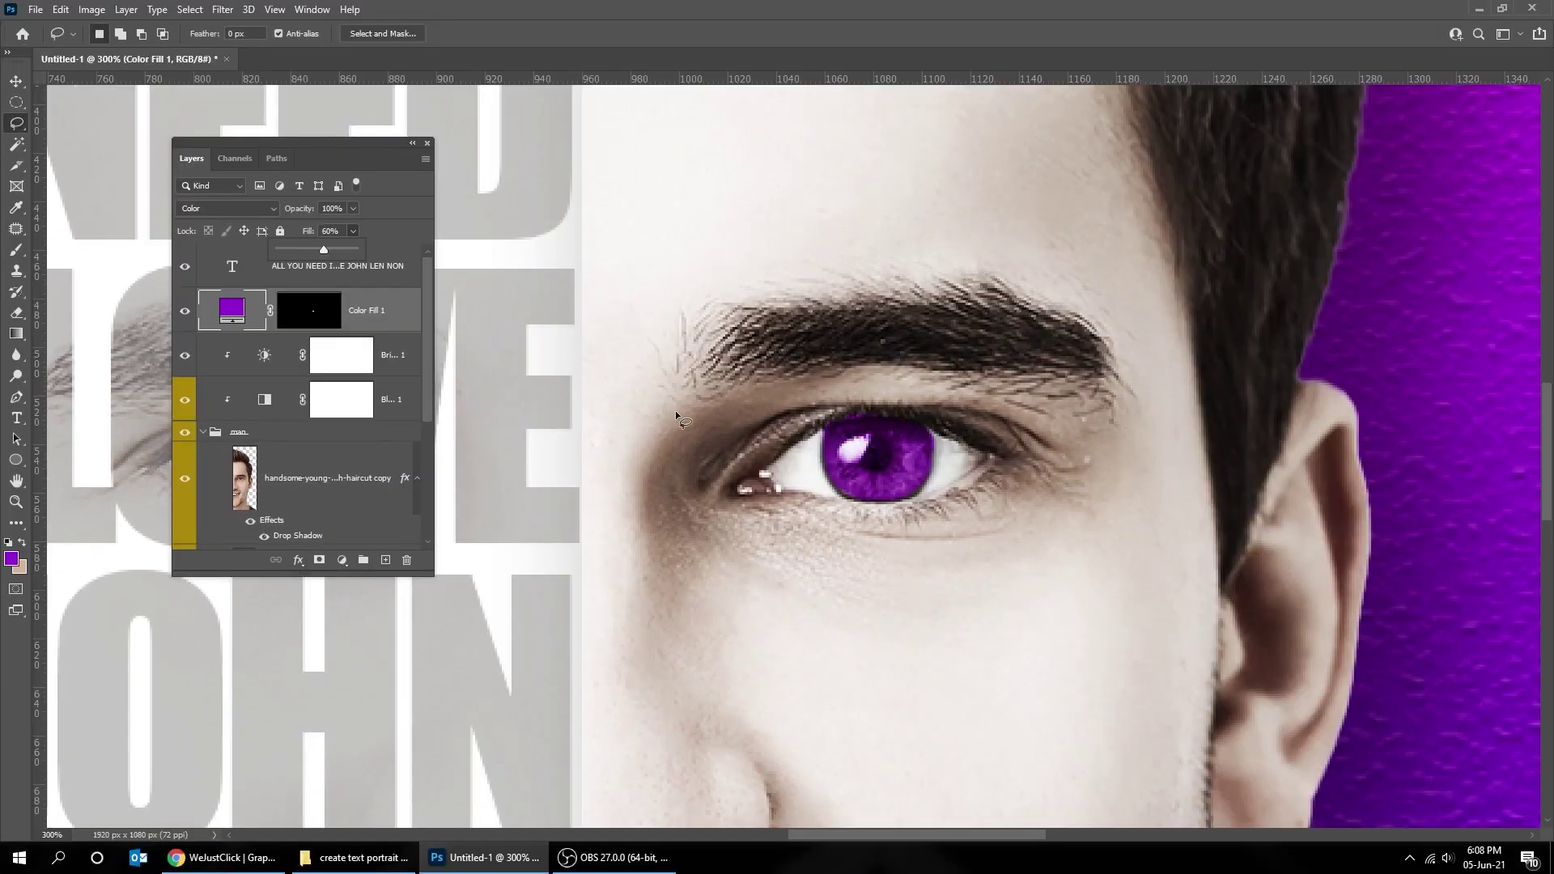
key("Tab")
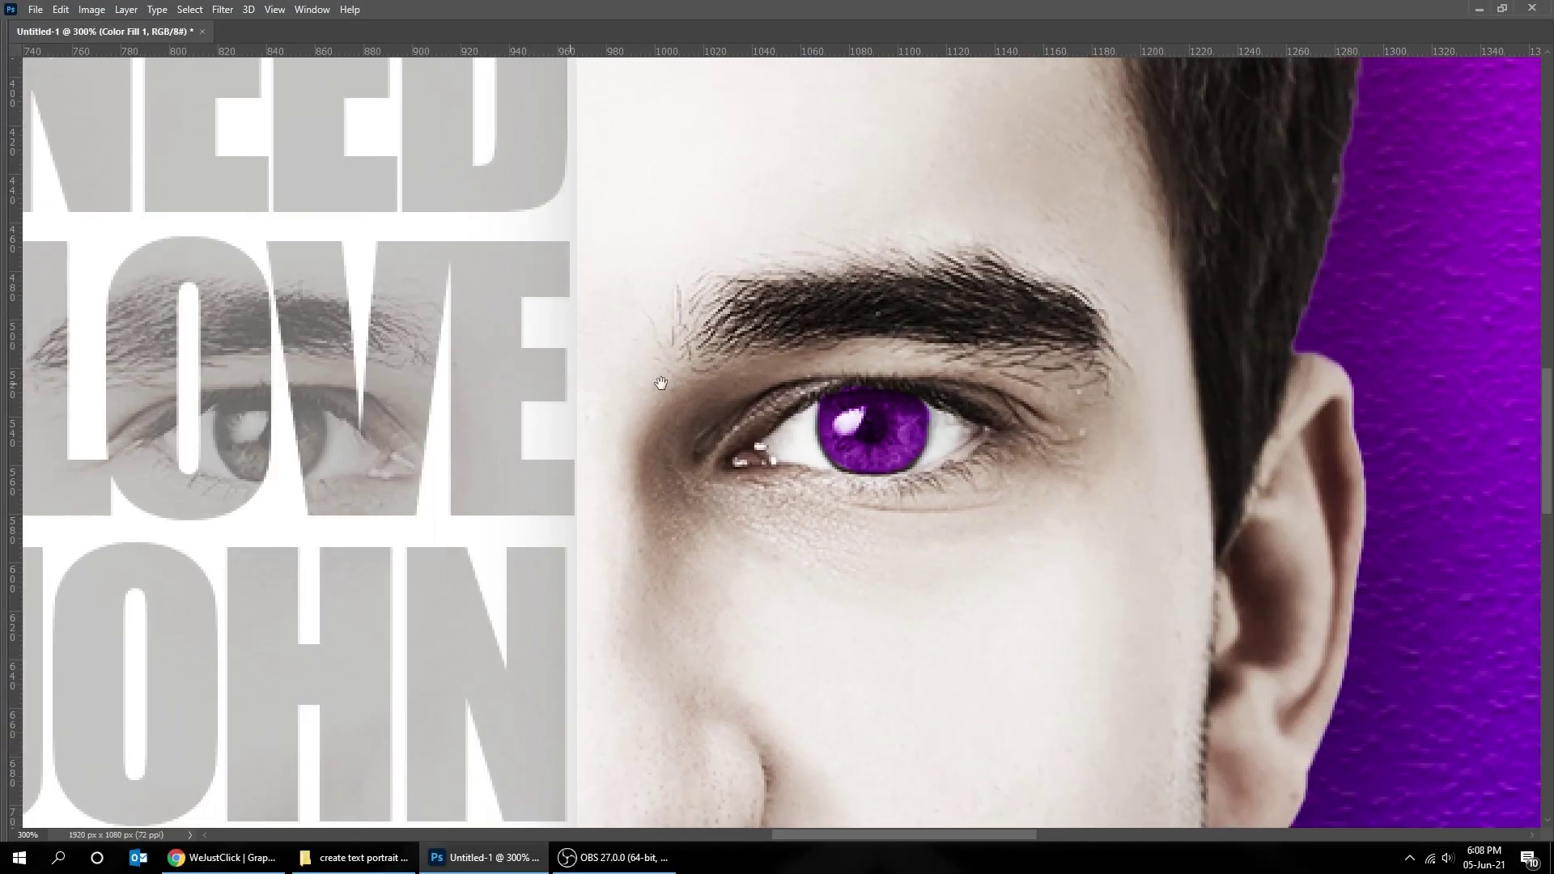
Raise the masked face photo layer's Fill from 49% to 100%
left_click_drag(660, 382, 739, 396)
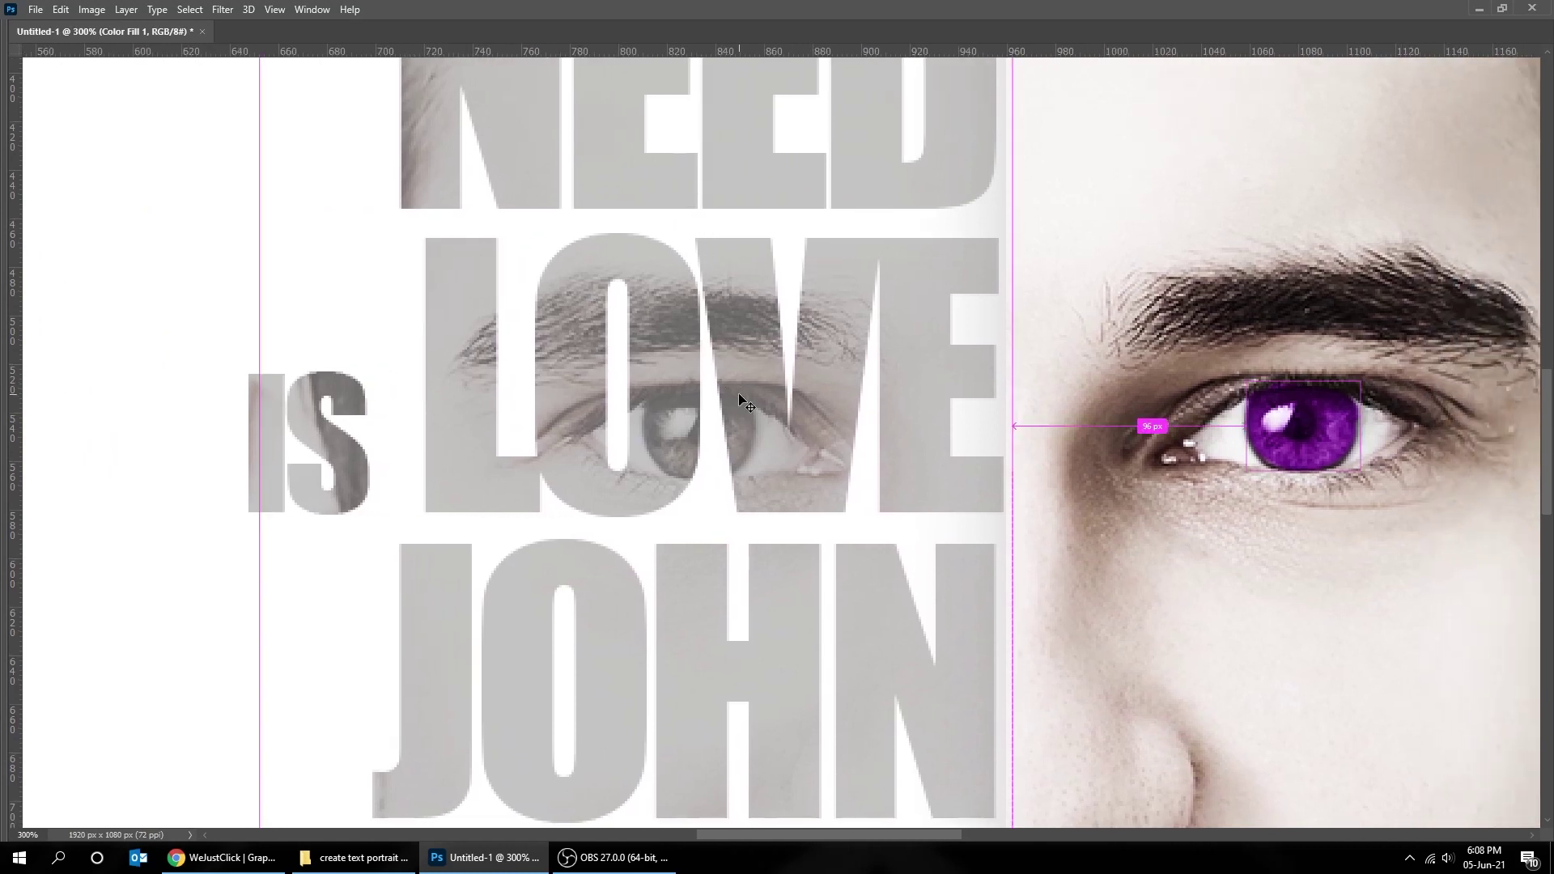
key("ctrl+minus")
key("Tab")
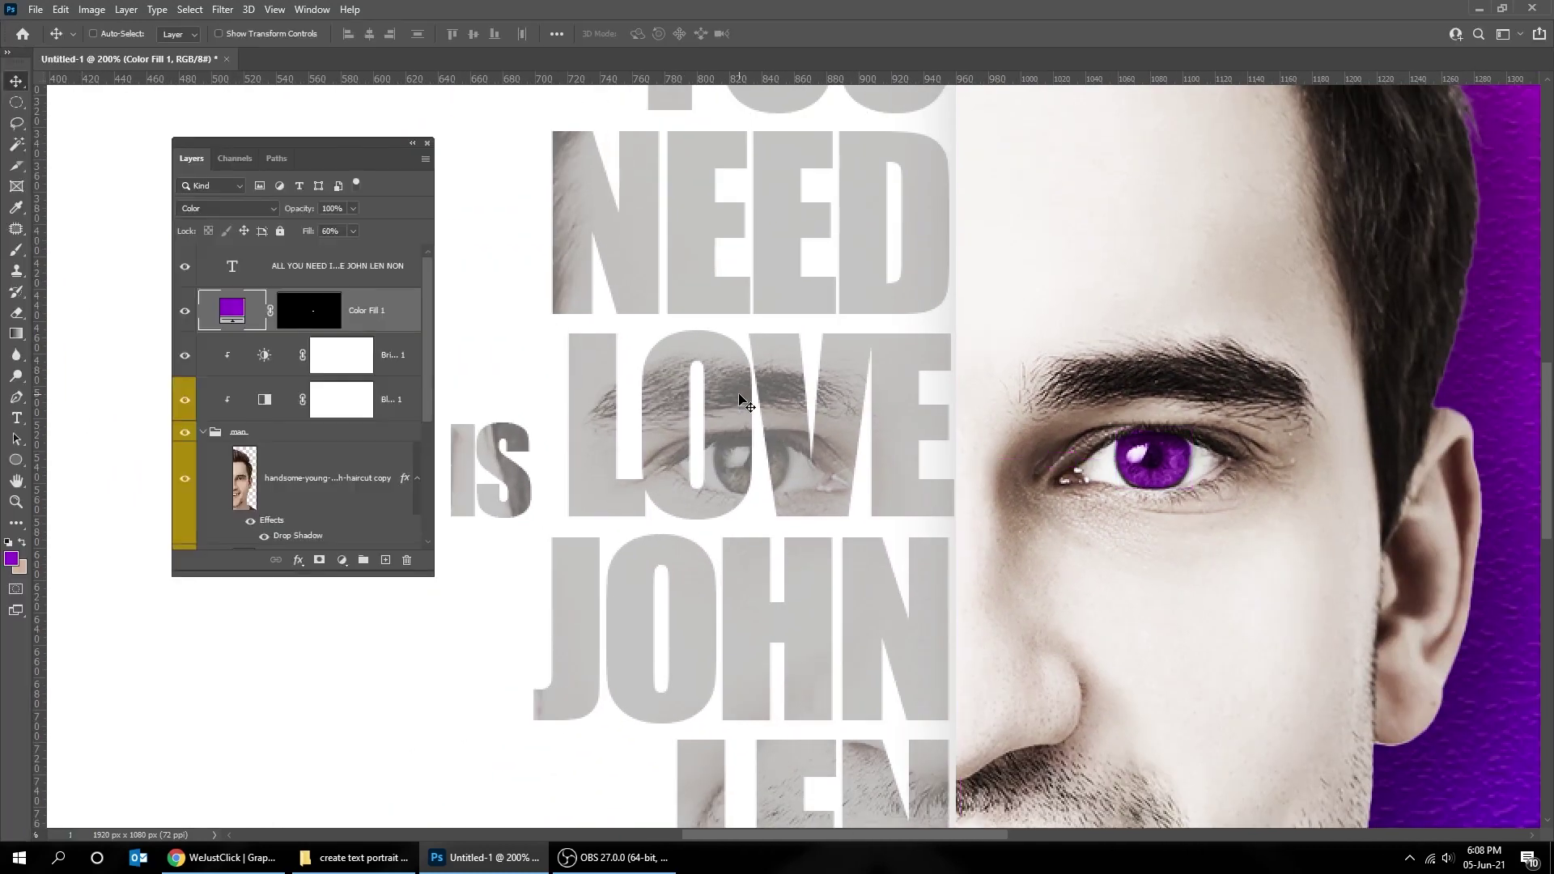
scroll(371, 499, "down", 2)
left_click(377, 492)
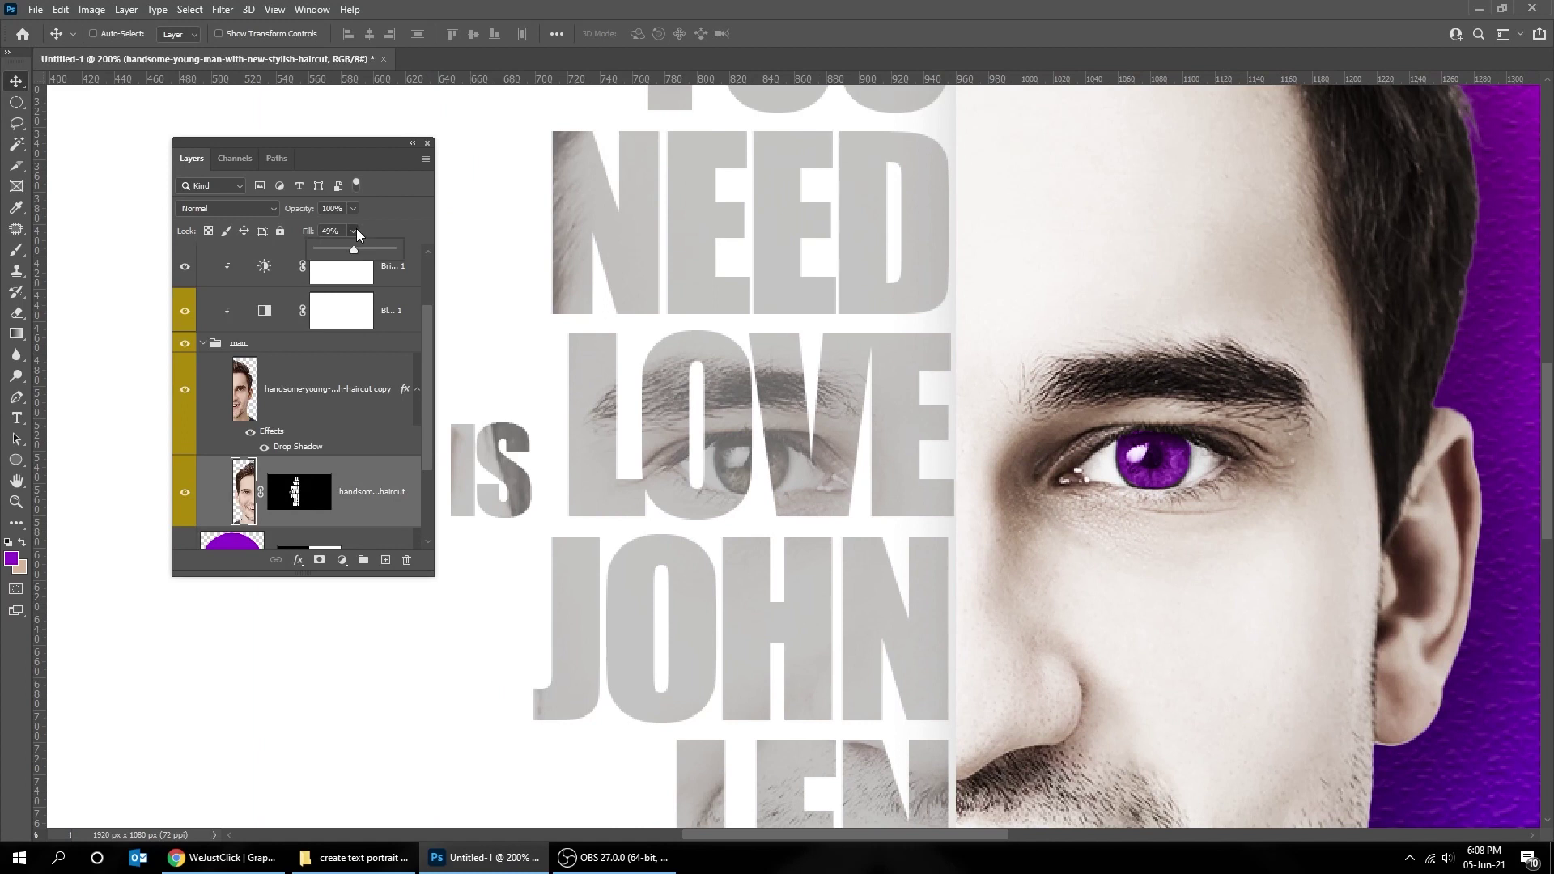
left_click_drag(356, 229, 396, 250)
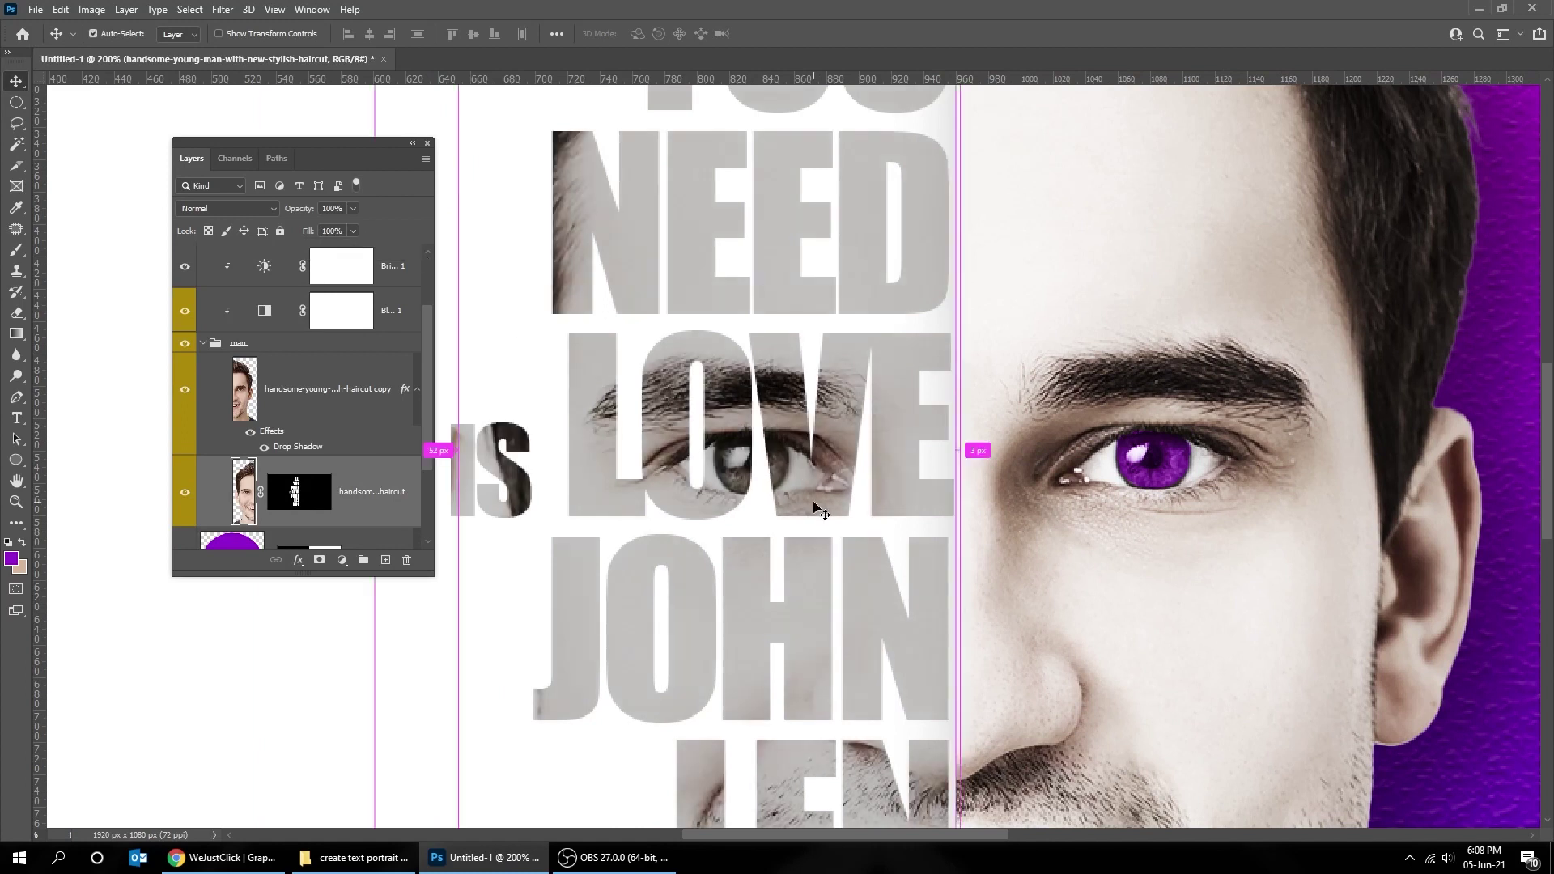
Select the Color Fill 1 layer and zoom in on the eye inside the lettering
key("ctrl+1")
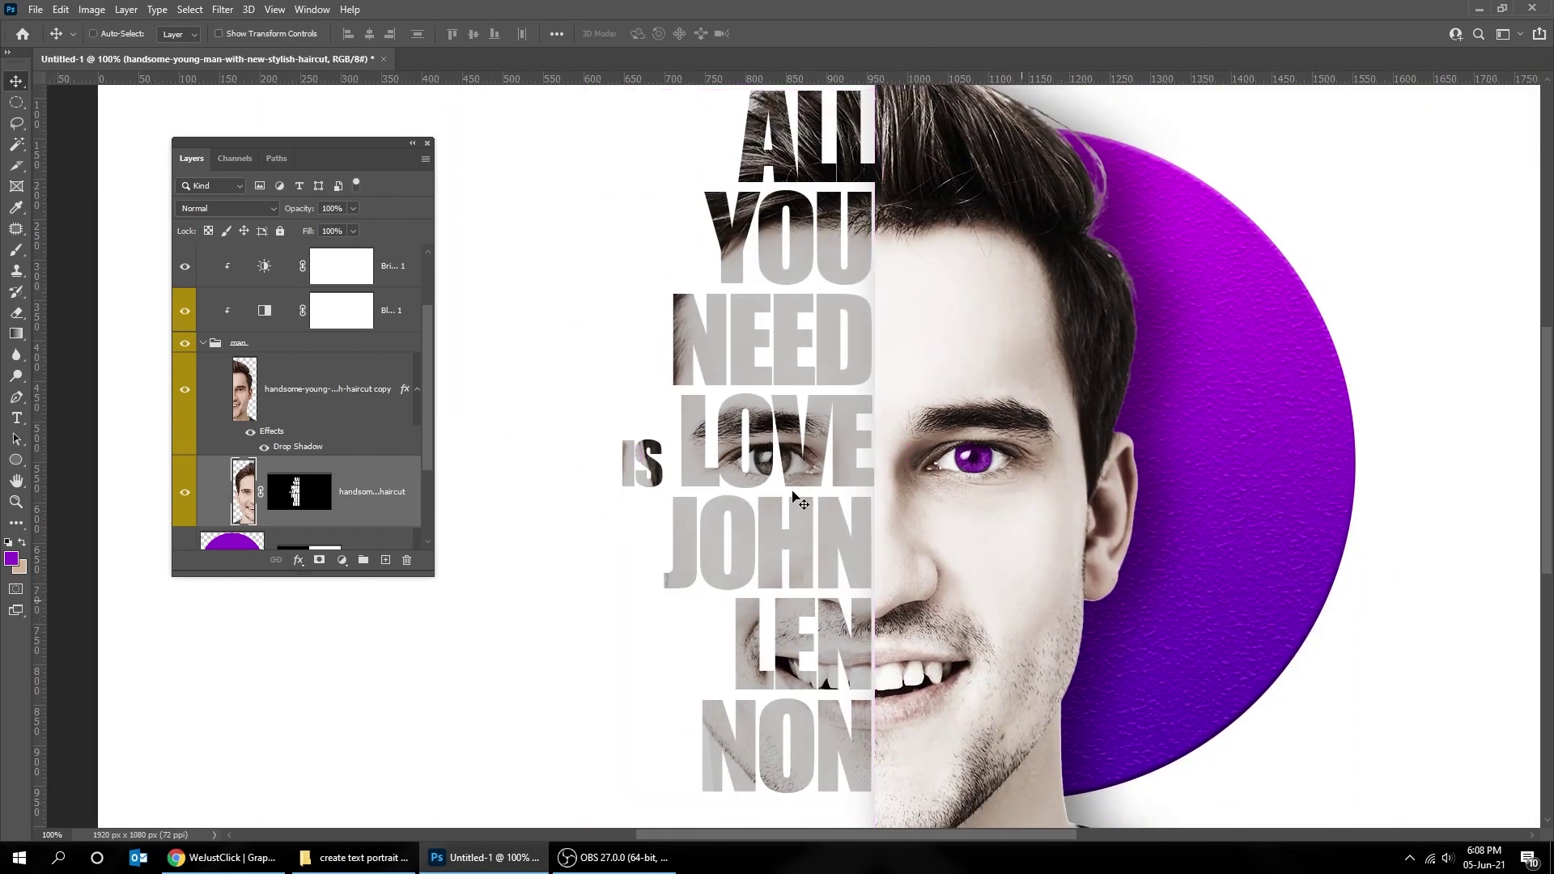
left_click(789, 474, "ctrl")
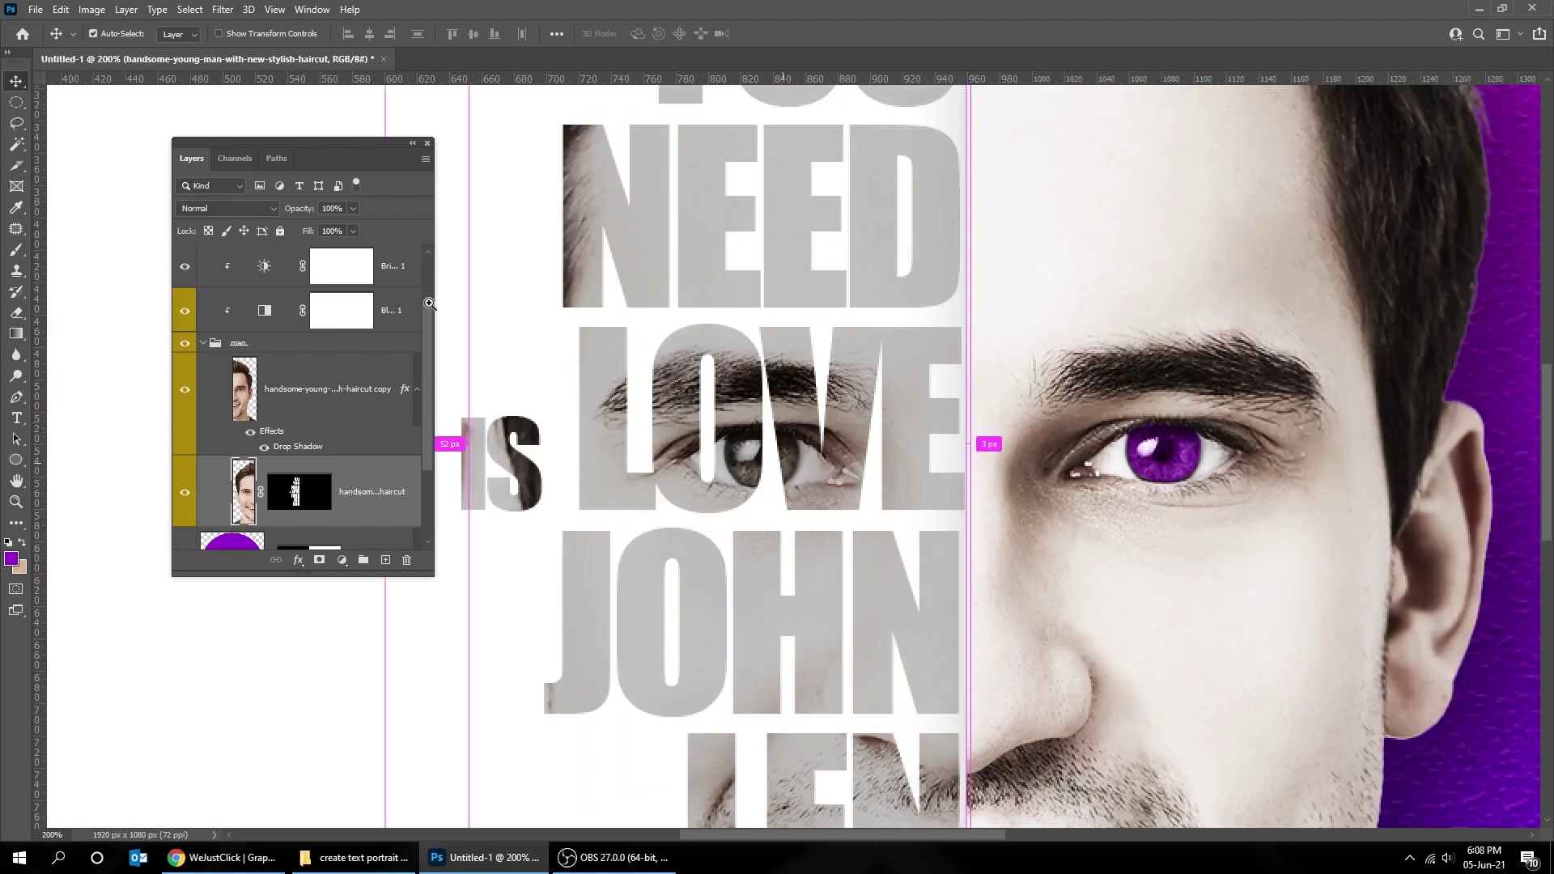
scroll(367, 285, "up", 2)
left_click(383, 314)
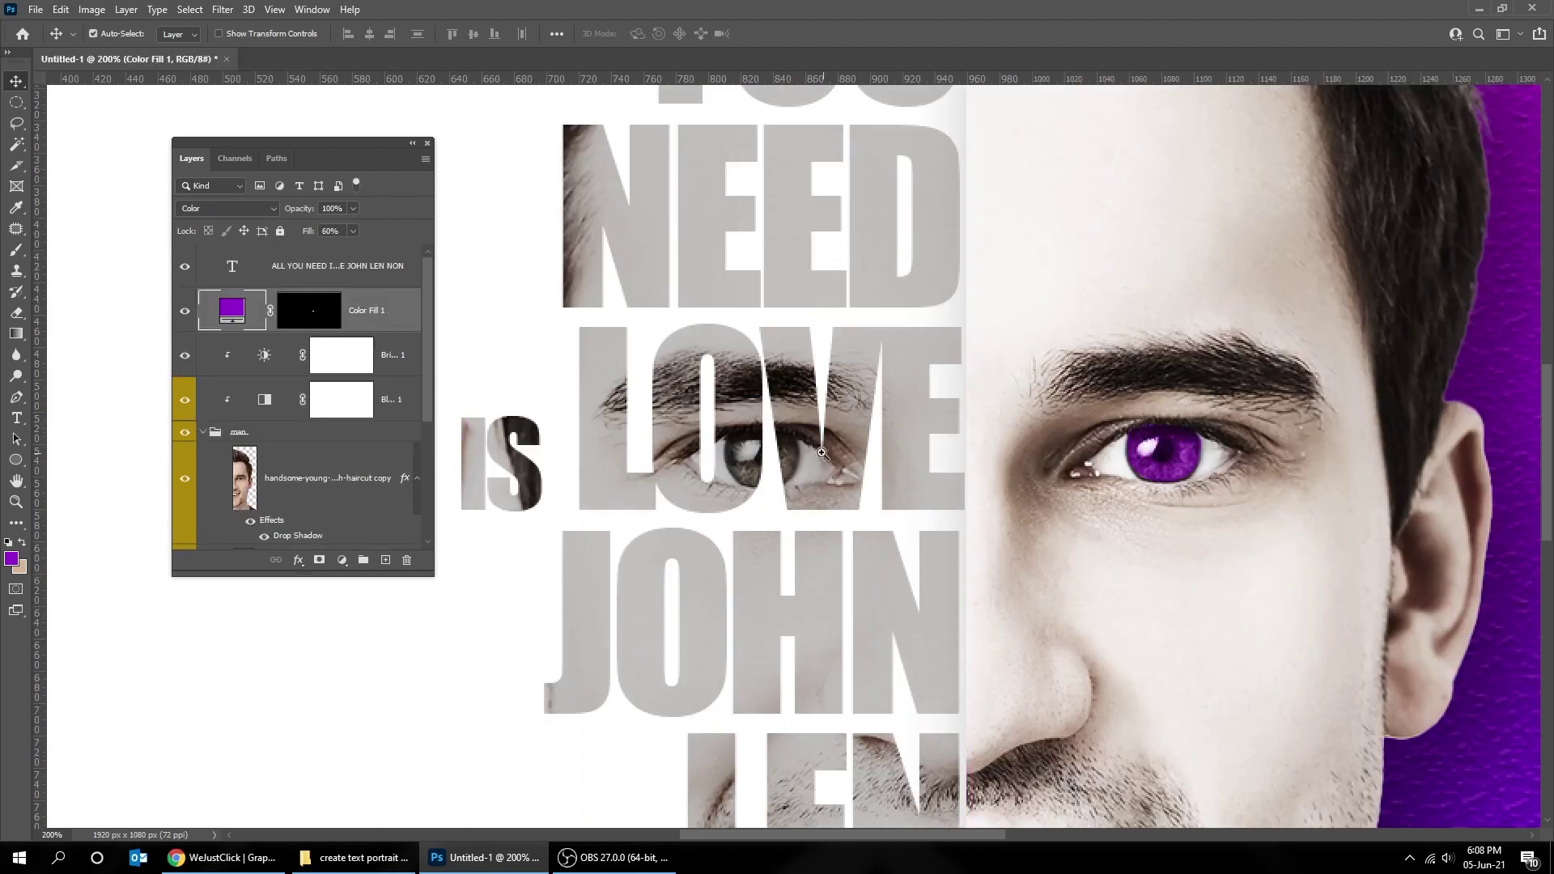
left_click(789, 465, "ctrl")
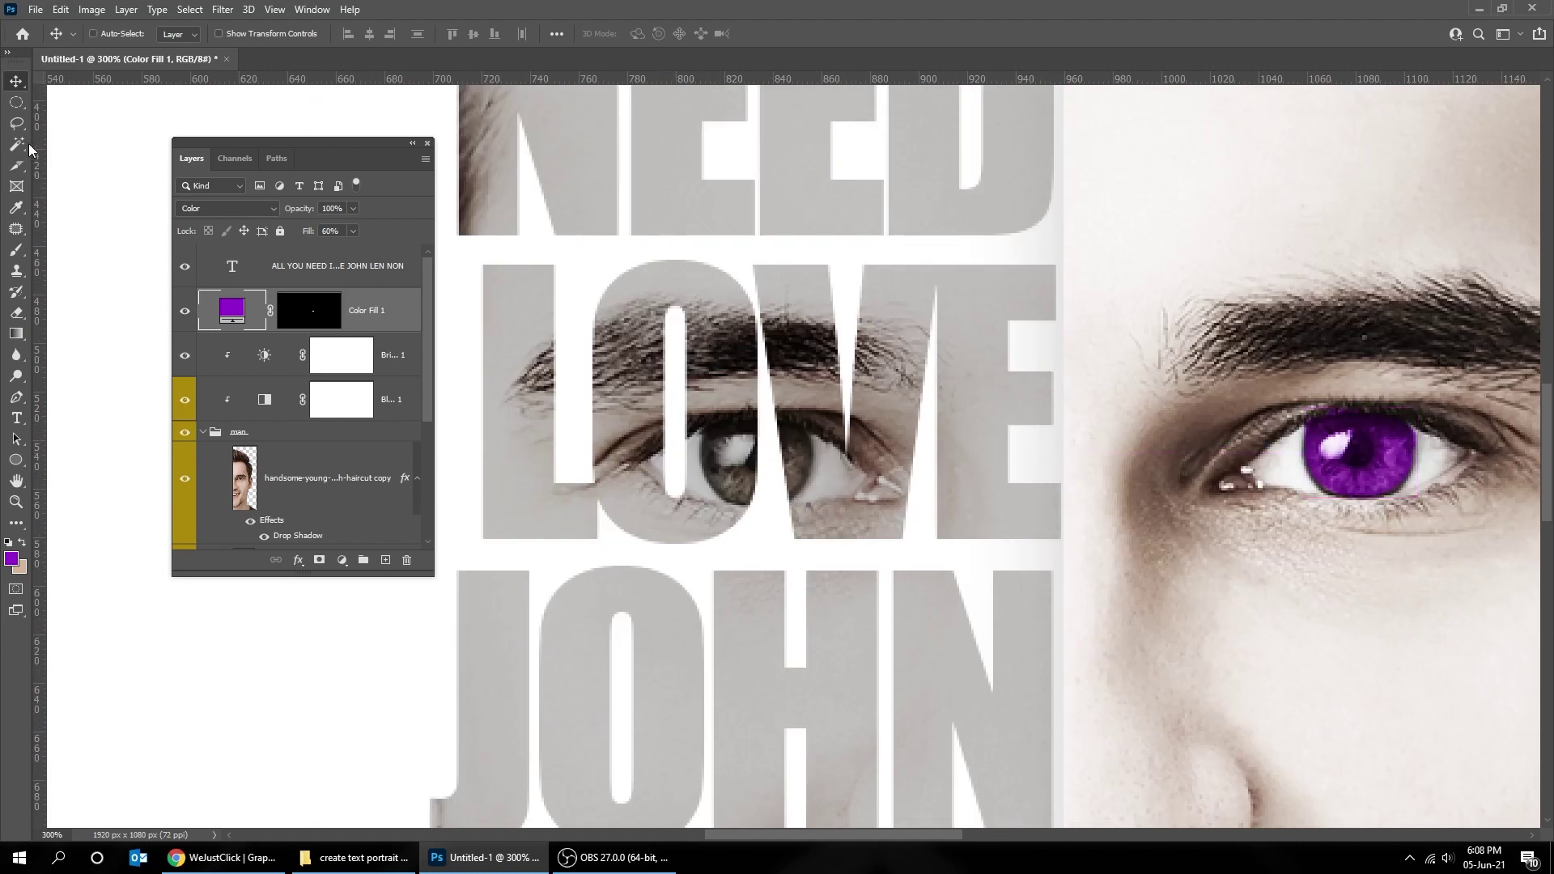
Marquee the lettering eye's iris and fill that area white in the Color Fill 1 mask, then deselect
left_click(16, 103)
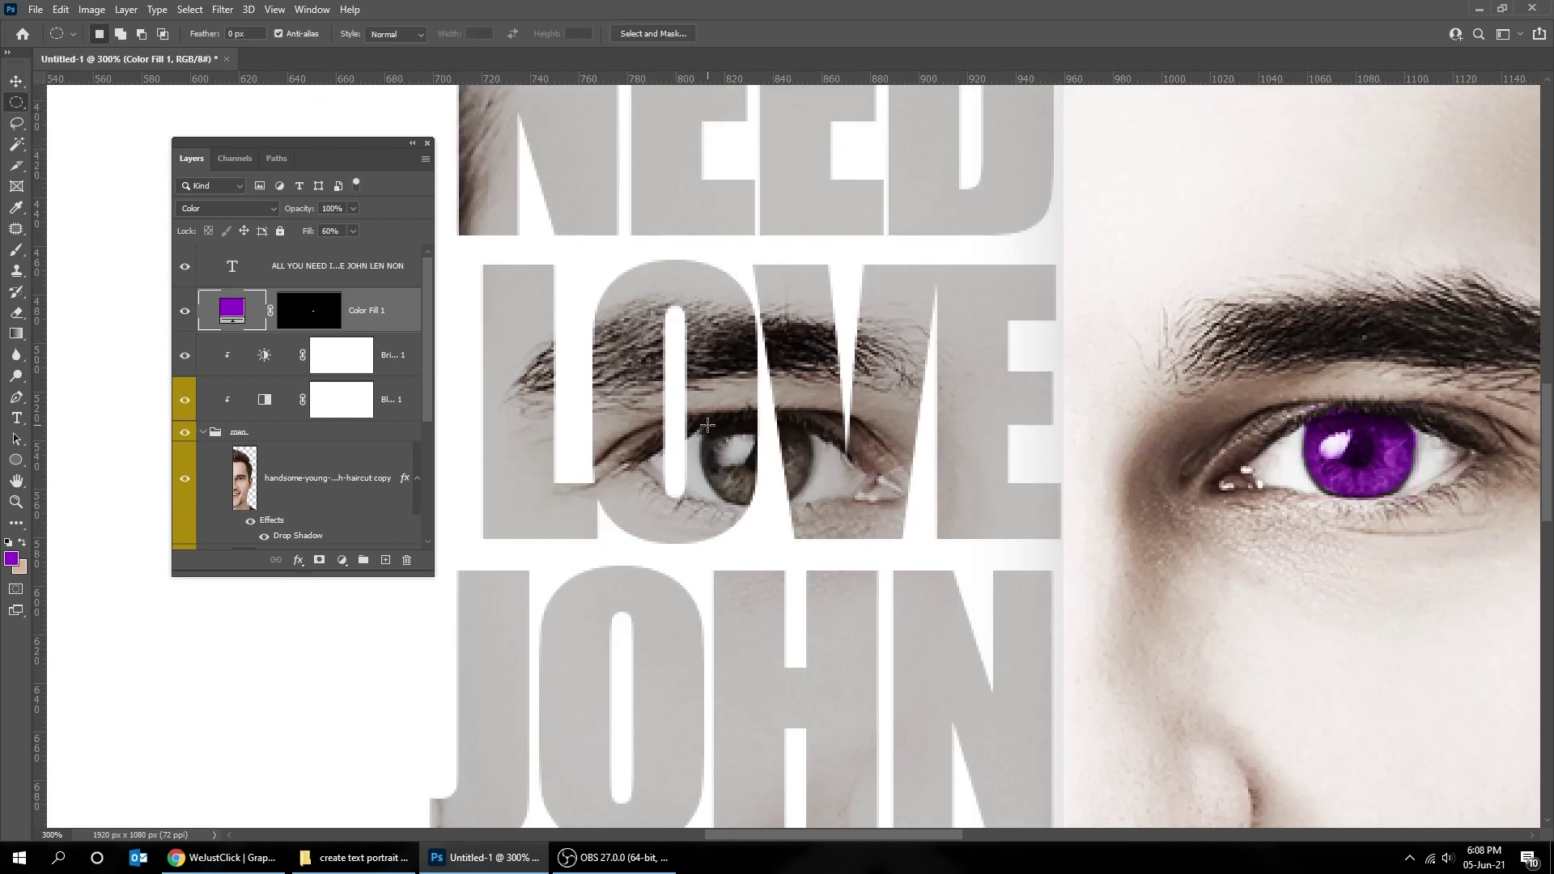
left_click_drag(702, 421, 810, 503)
left_click(321, 315)
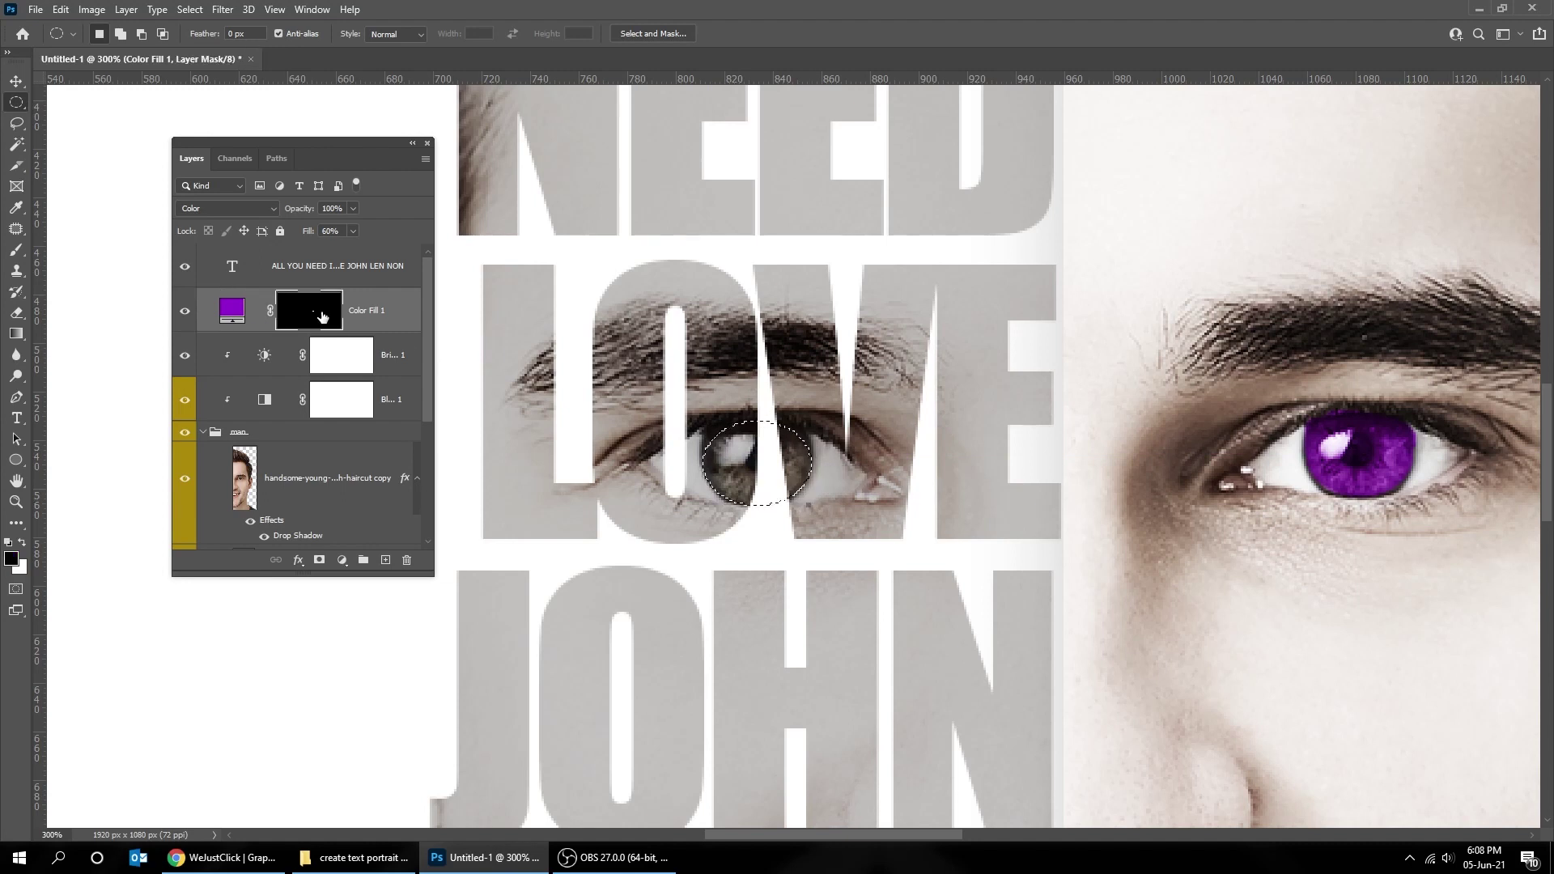
key("ctrl+BackSpace")
left_click(900, 514)
key("ctrl+0")
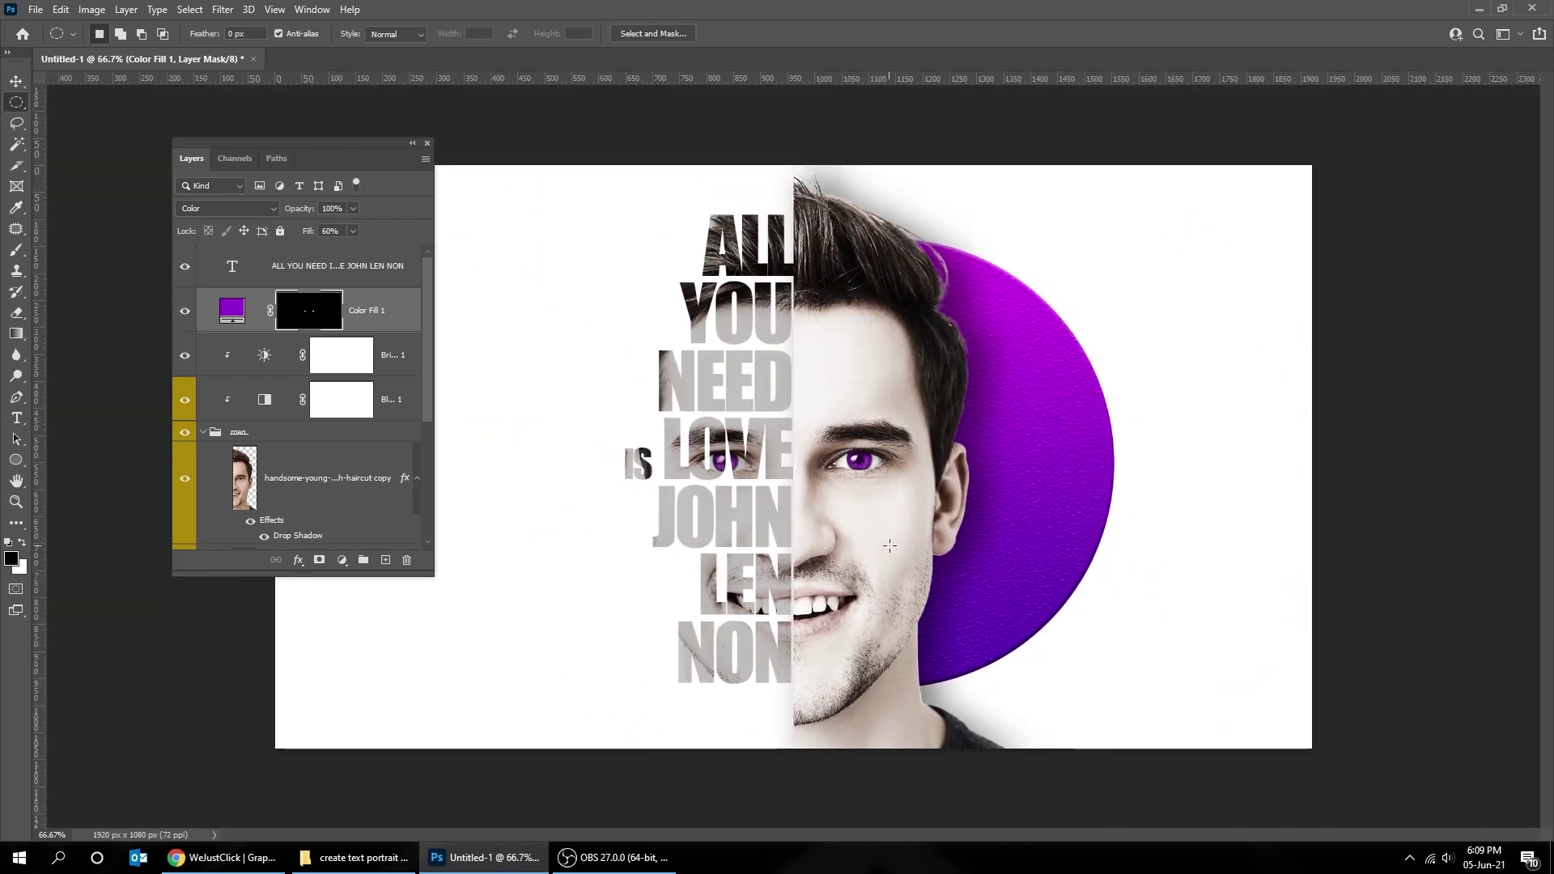
key("Tab")
key("ctrl+r")
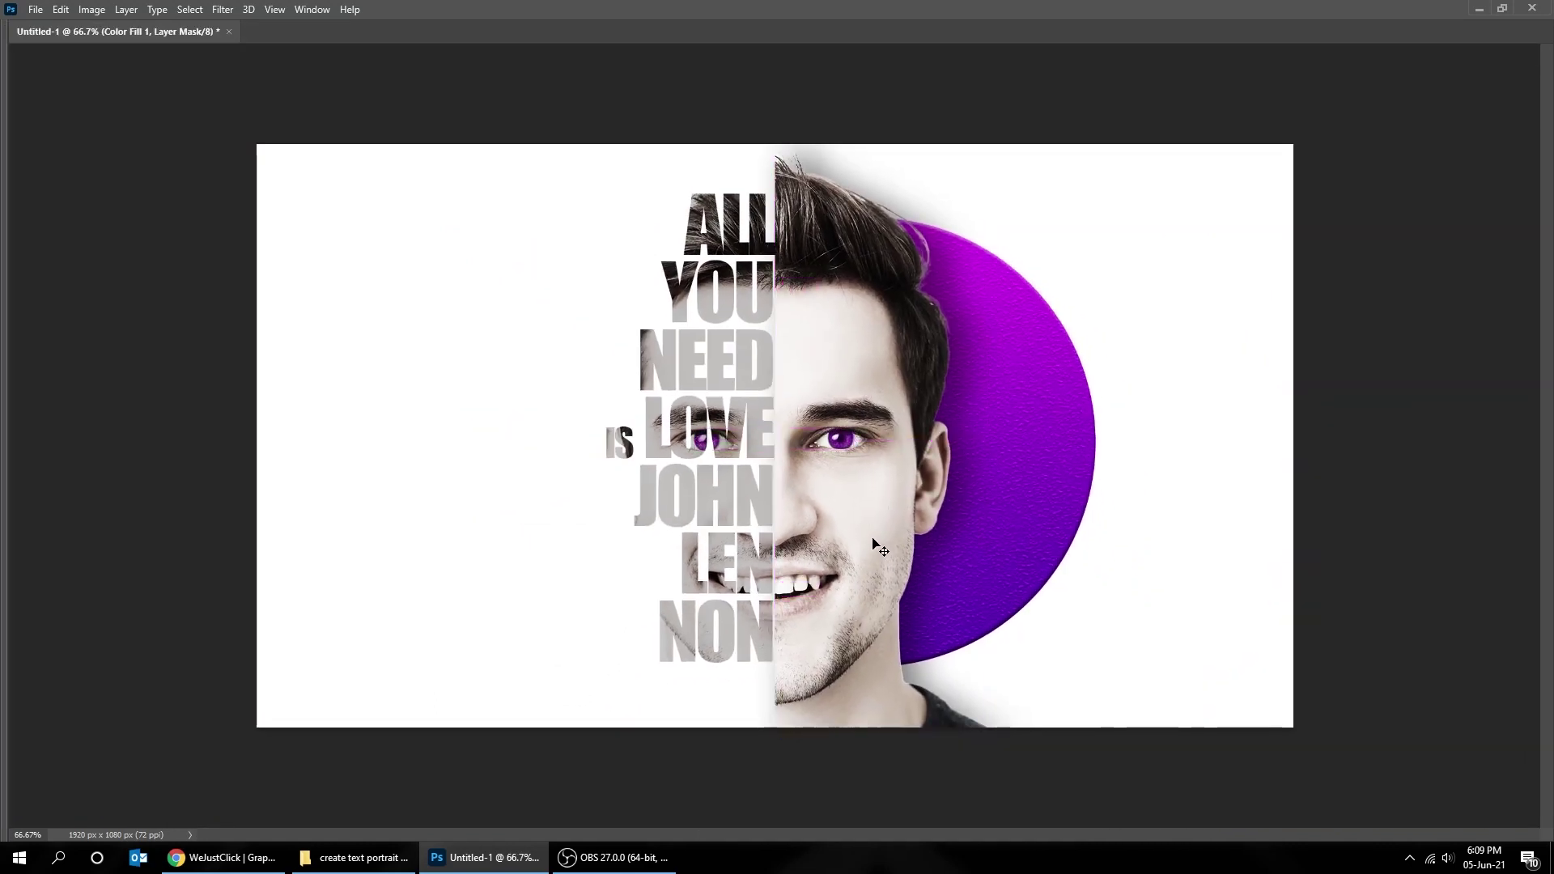
key("ctrl")
key("ctrl+plus")
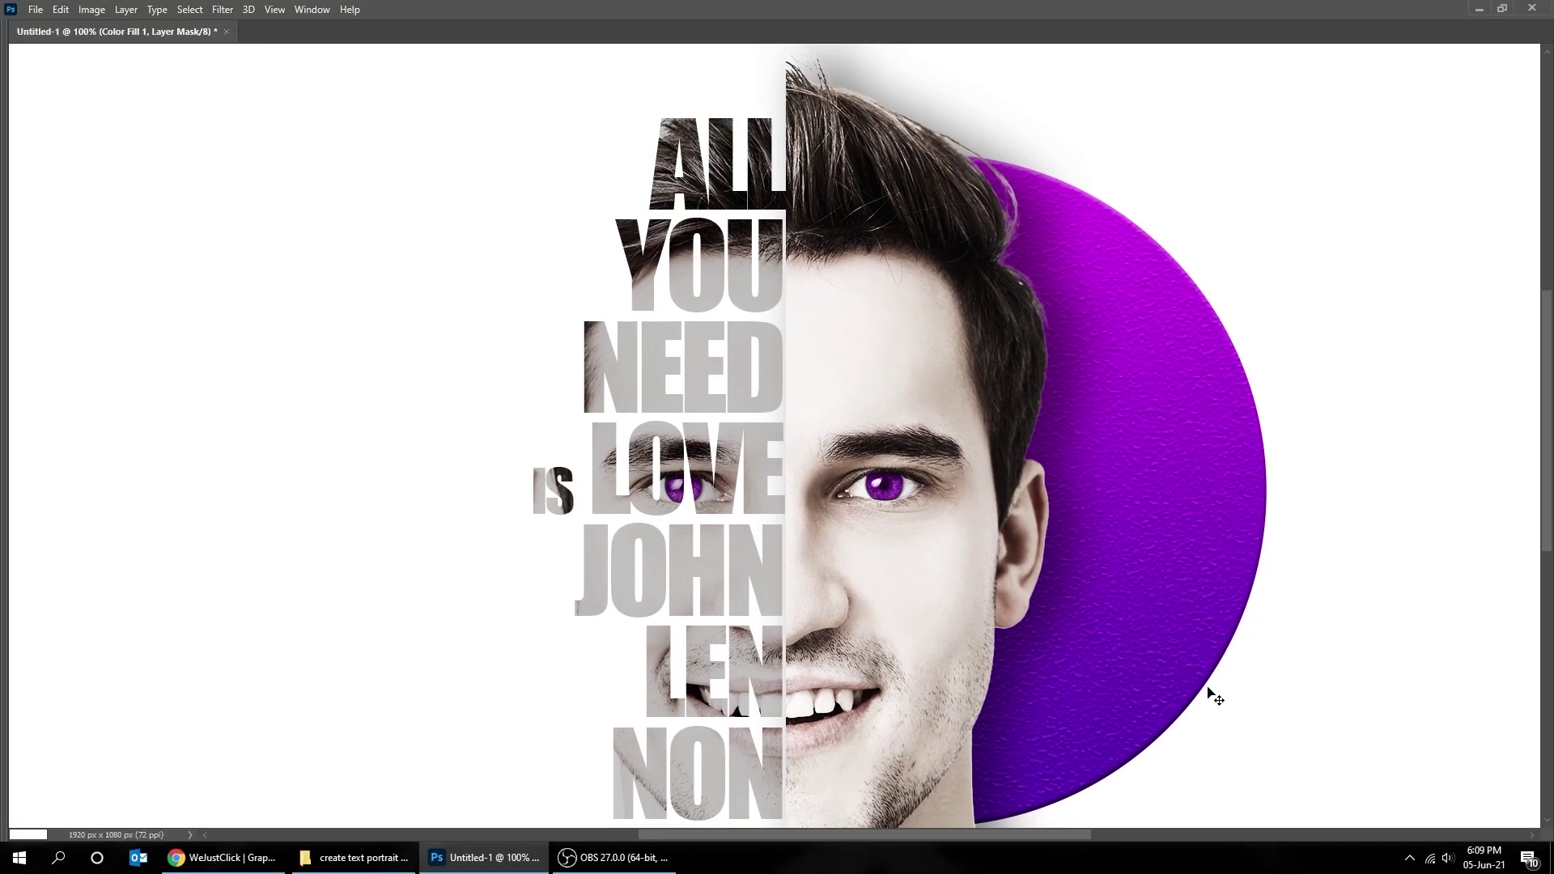
key("ctrl+minus")
key("Tab")
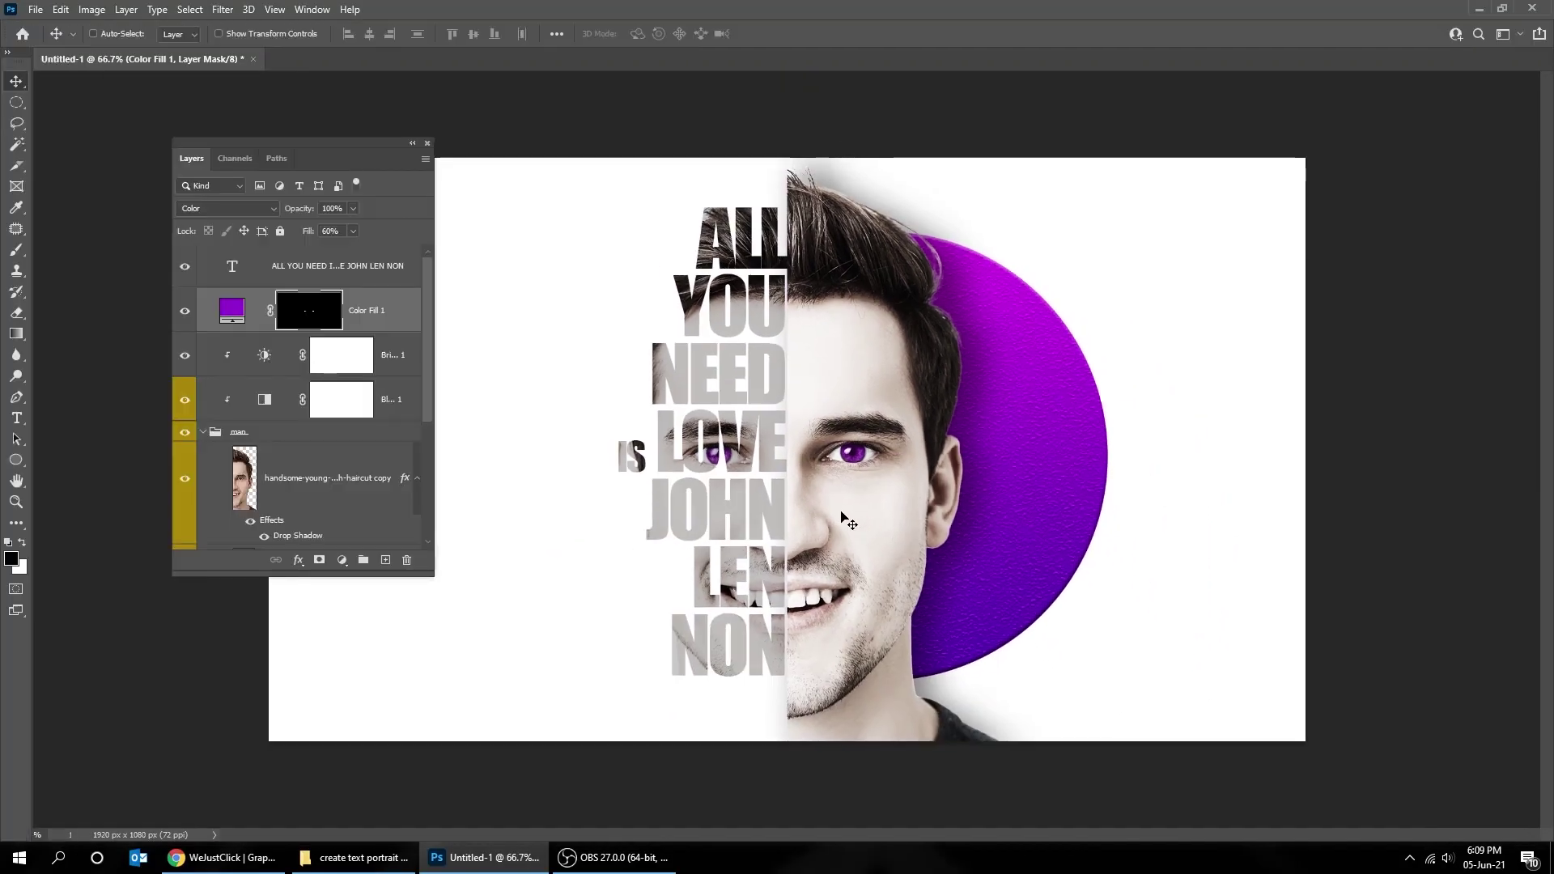
left_click(381, 489)
left_click(416, 479)
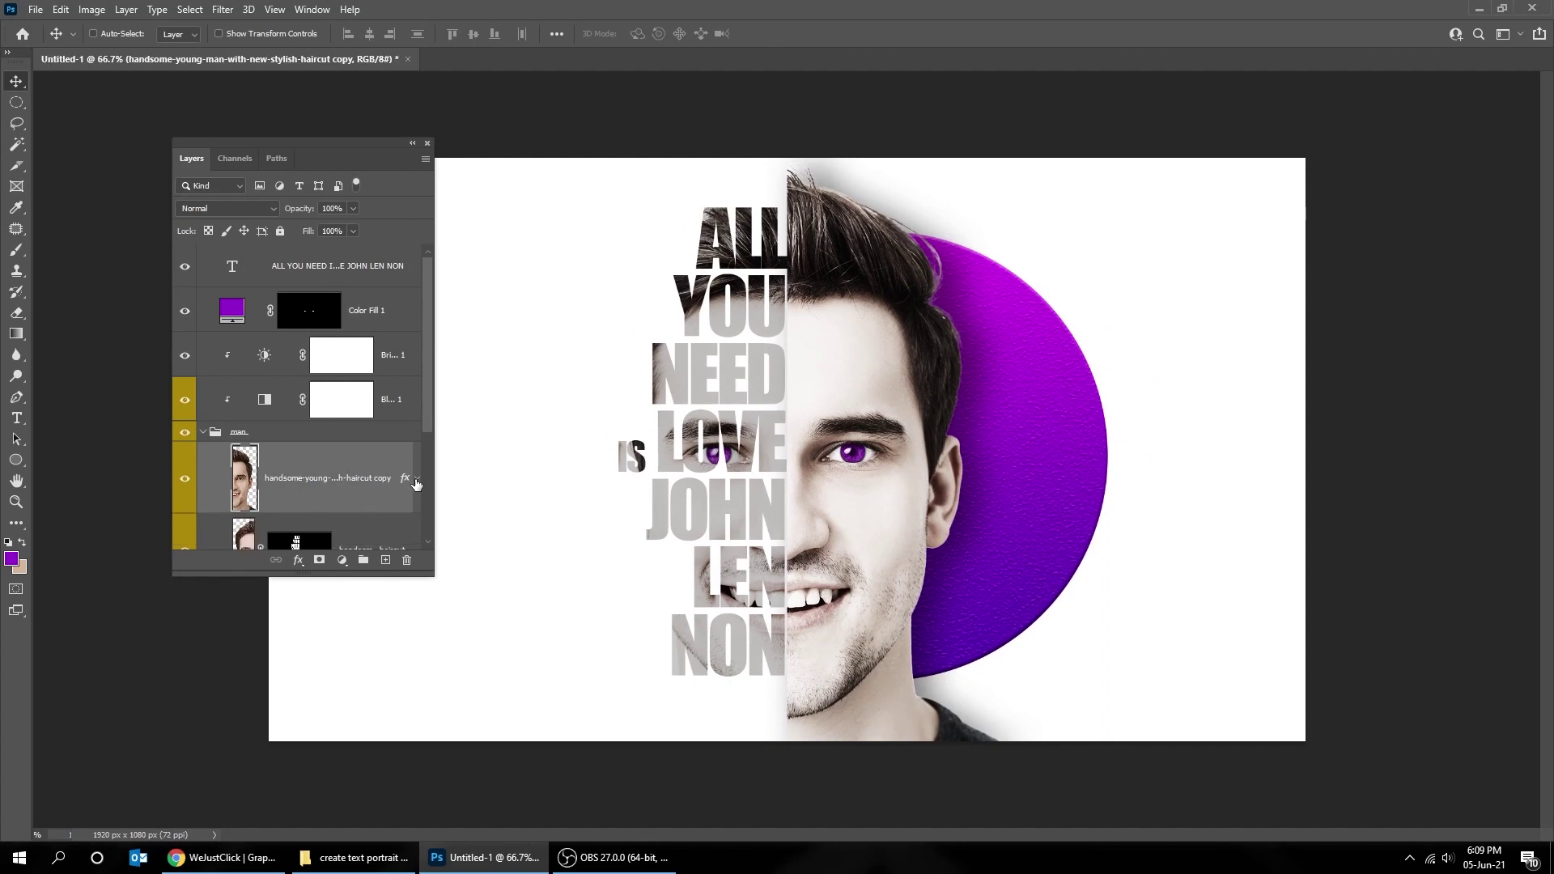
scroll(375, 477, "down", 2)
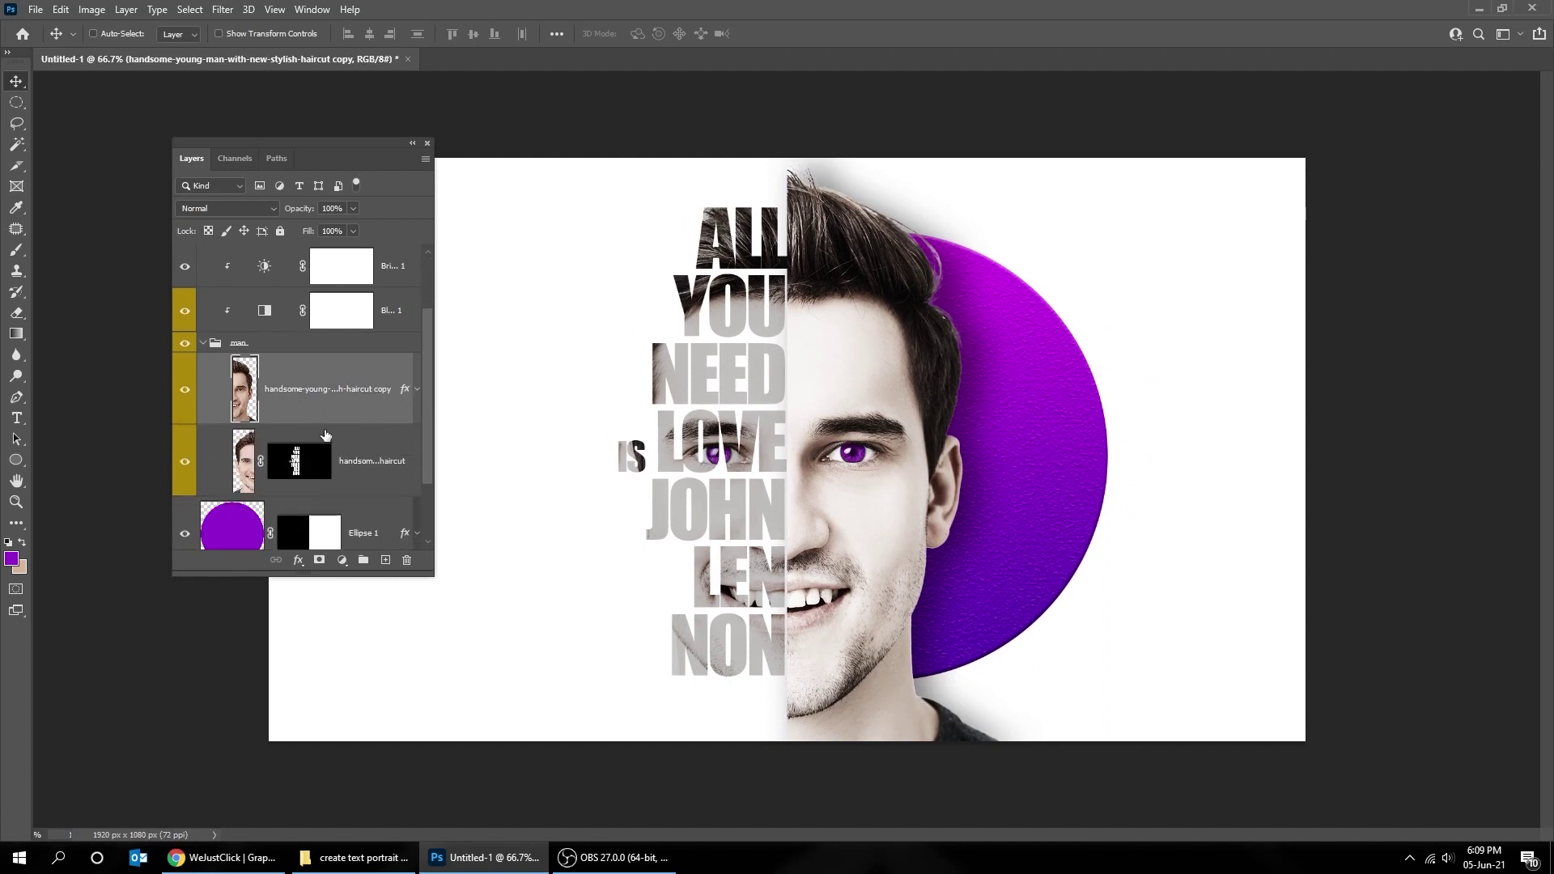